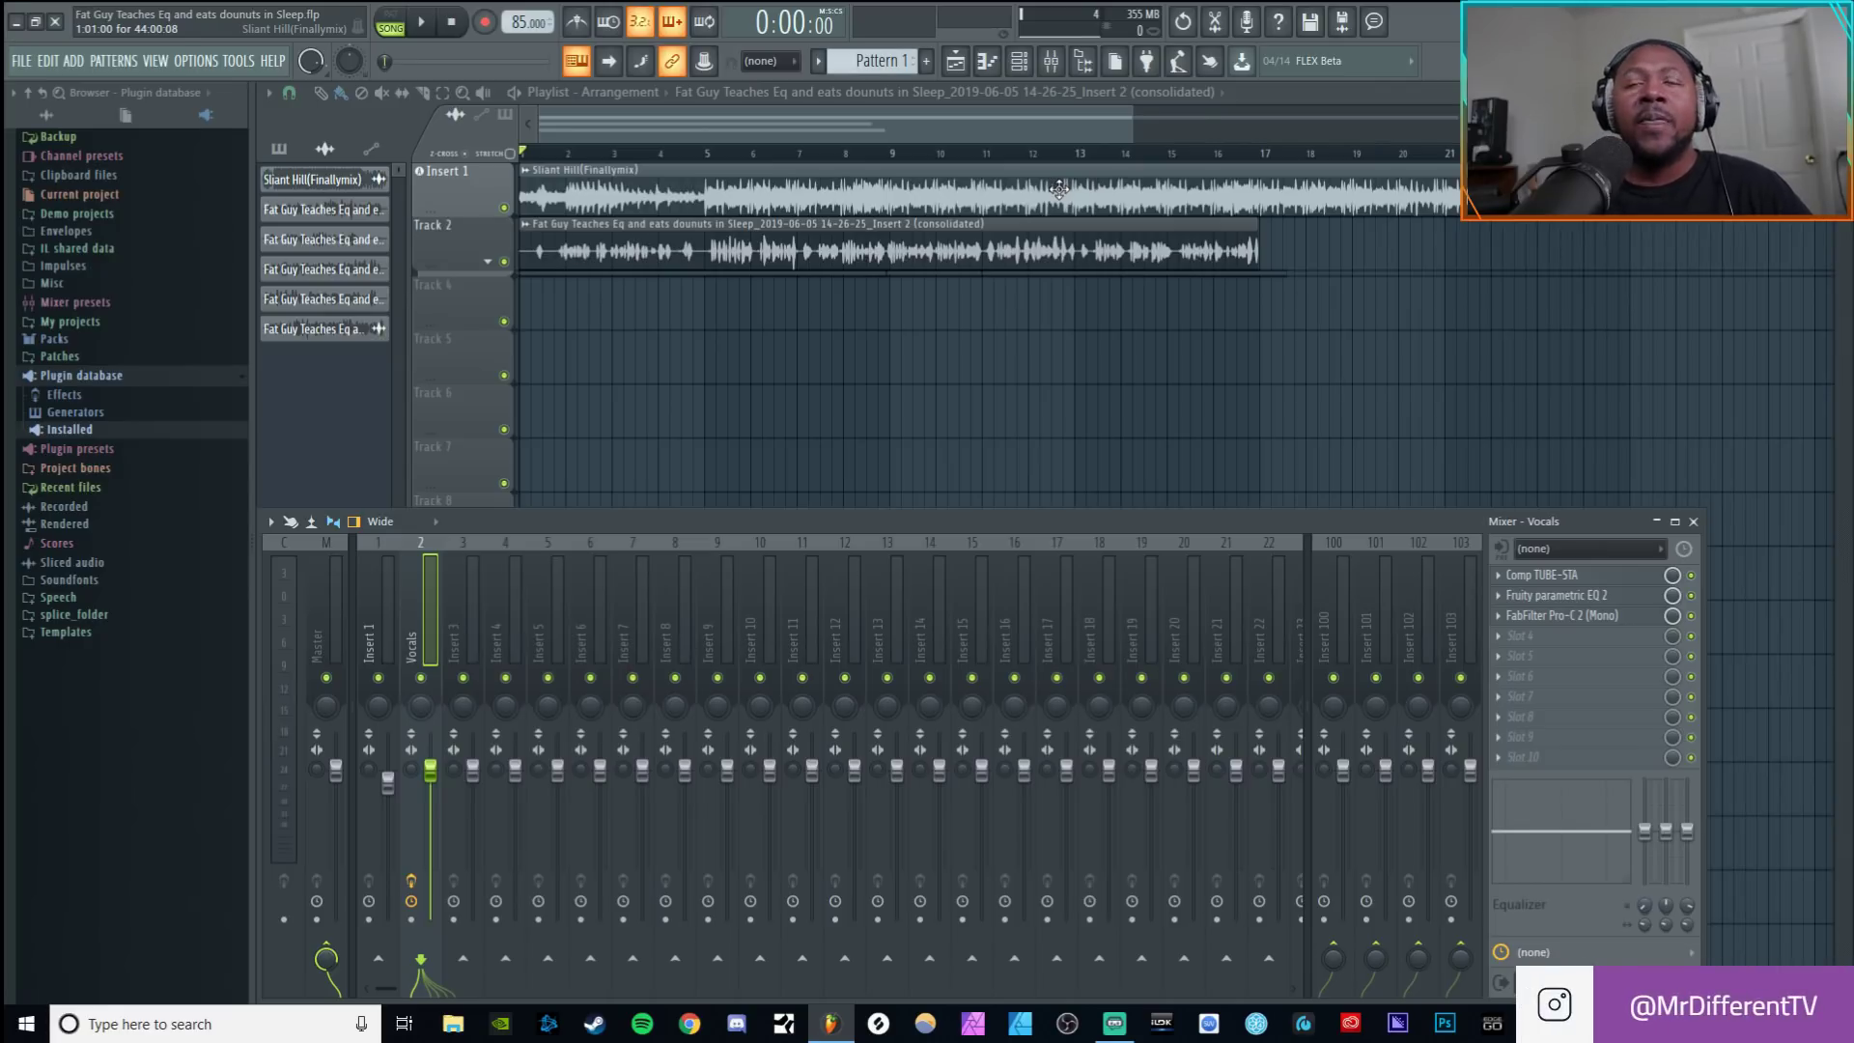
Step: Check the Comp TUBE-STA plugin in the first effect slot of the Vocals mixer track and delete it from the slot
left_click(1589, 575)
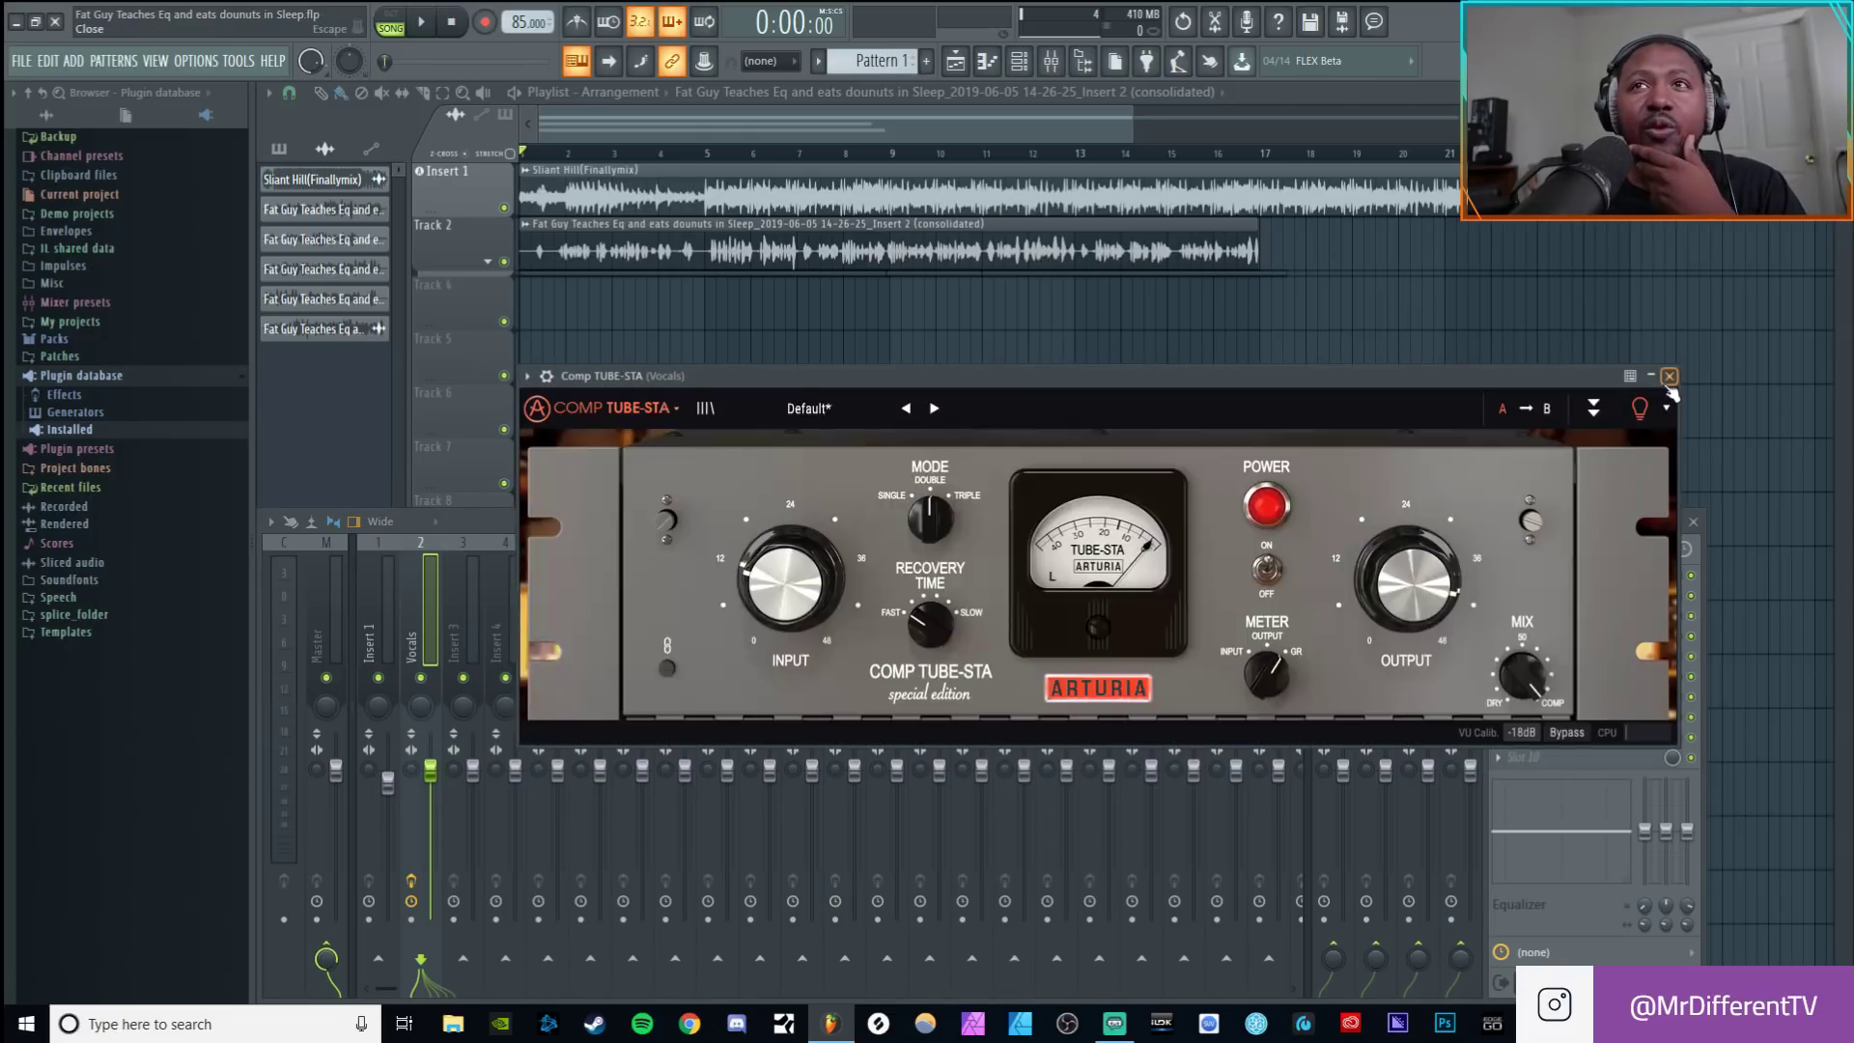
left_click(1660, 399)
left_click(1499, 596)
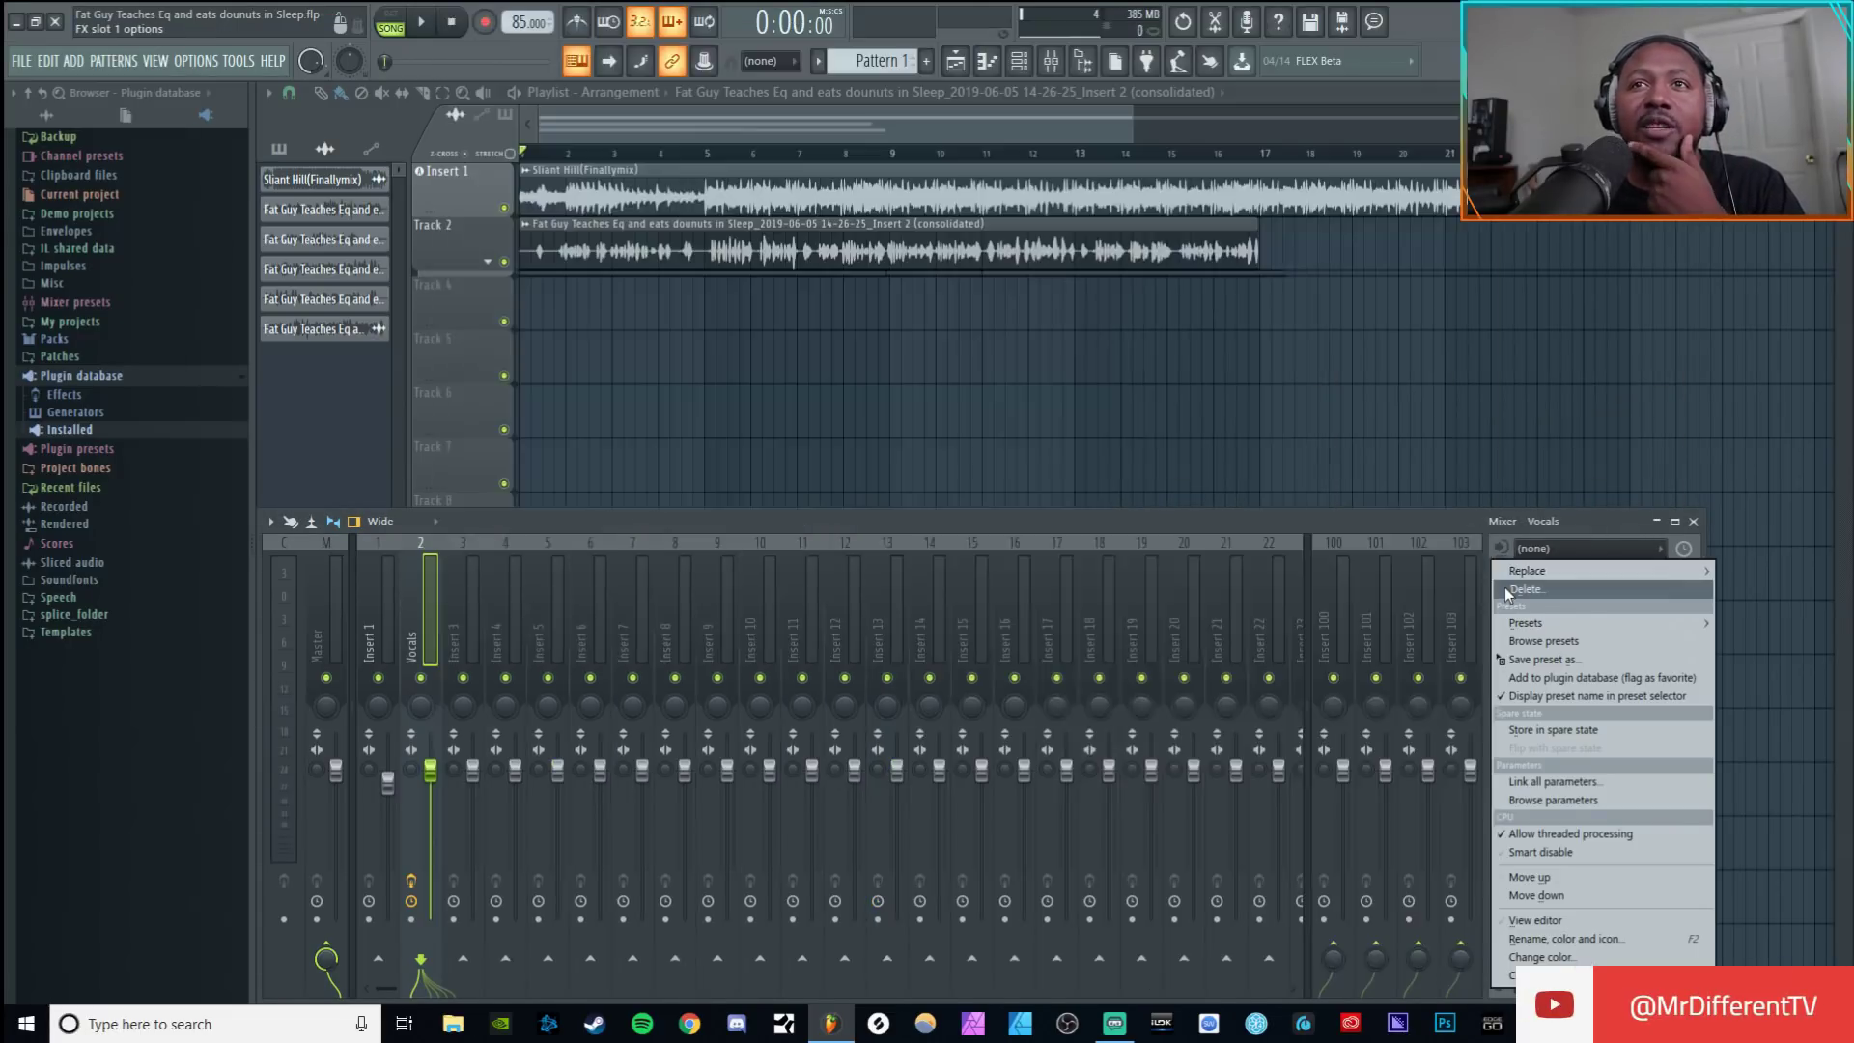
left_click(1504, 586)
left_click(1022, 564)
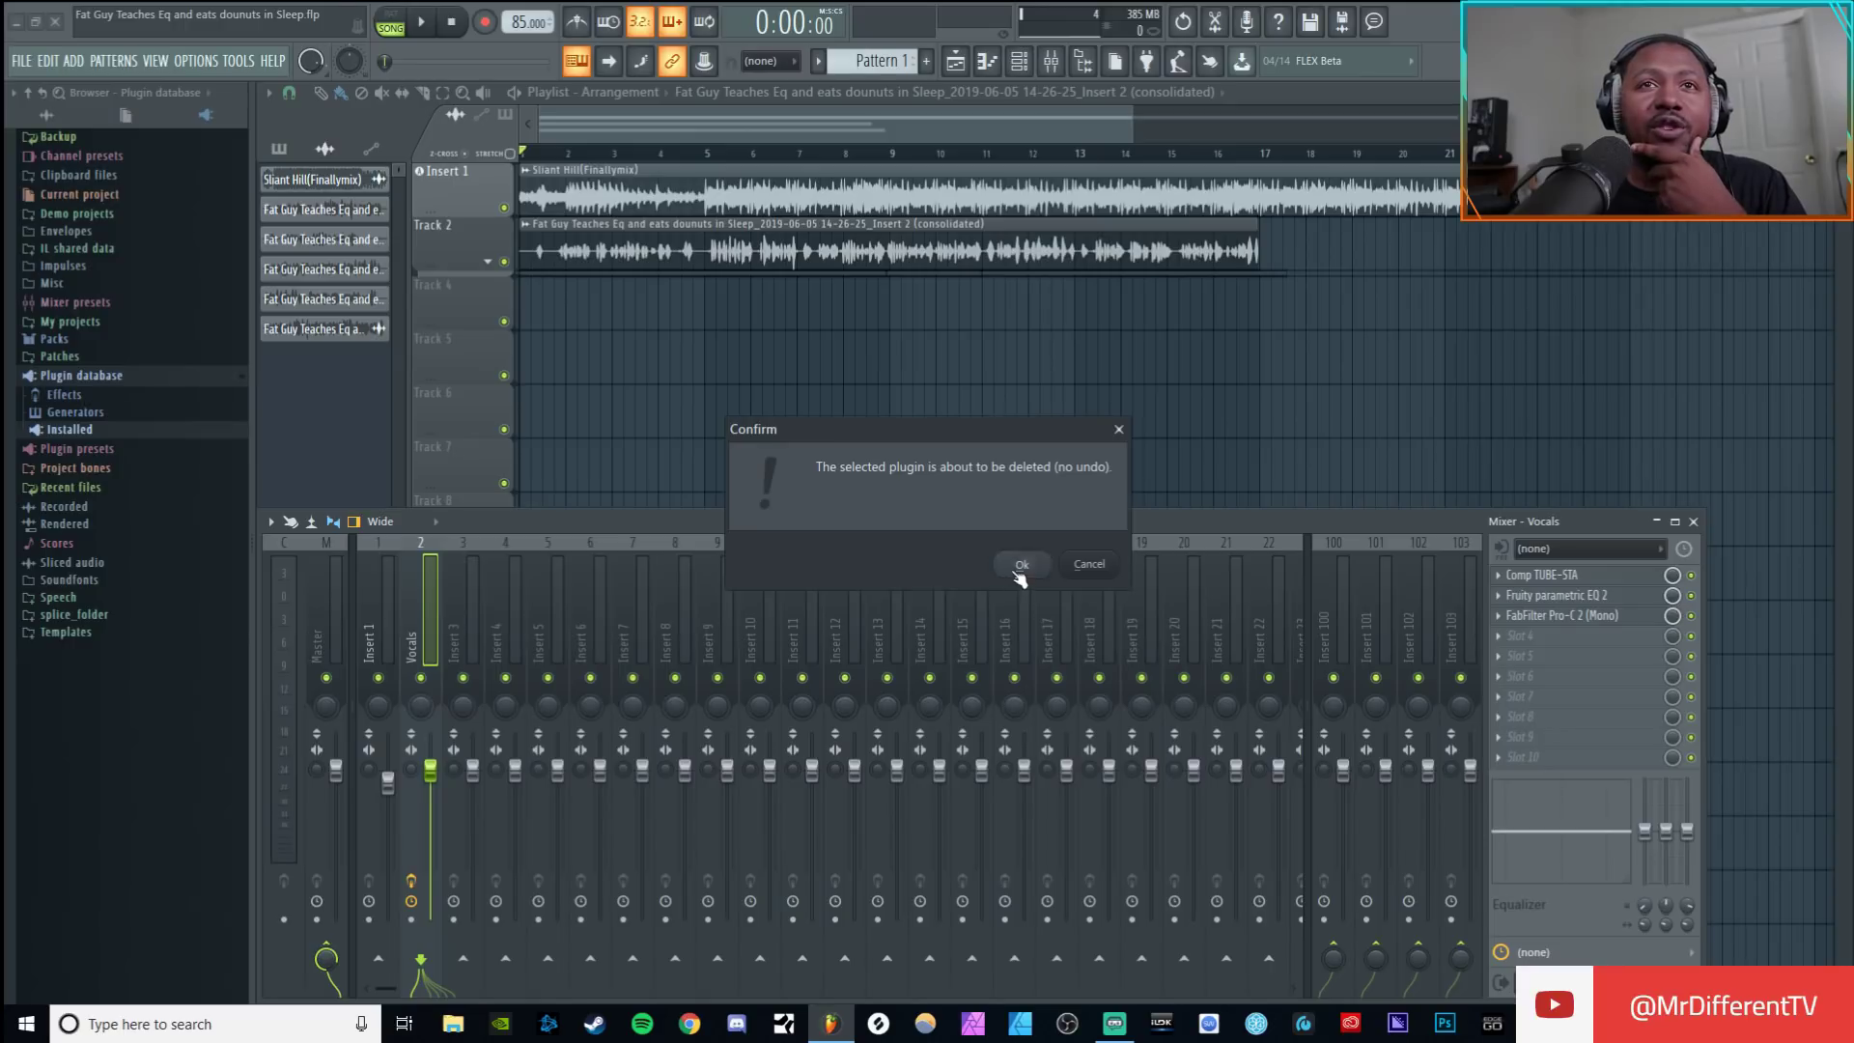
Step: Open the FabFilter Pro-C 2 compressor on the Vocals track and move its window below the playlist clips
left_click(1554, 616)
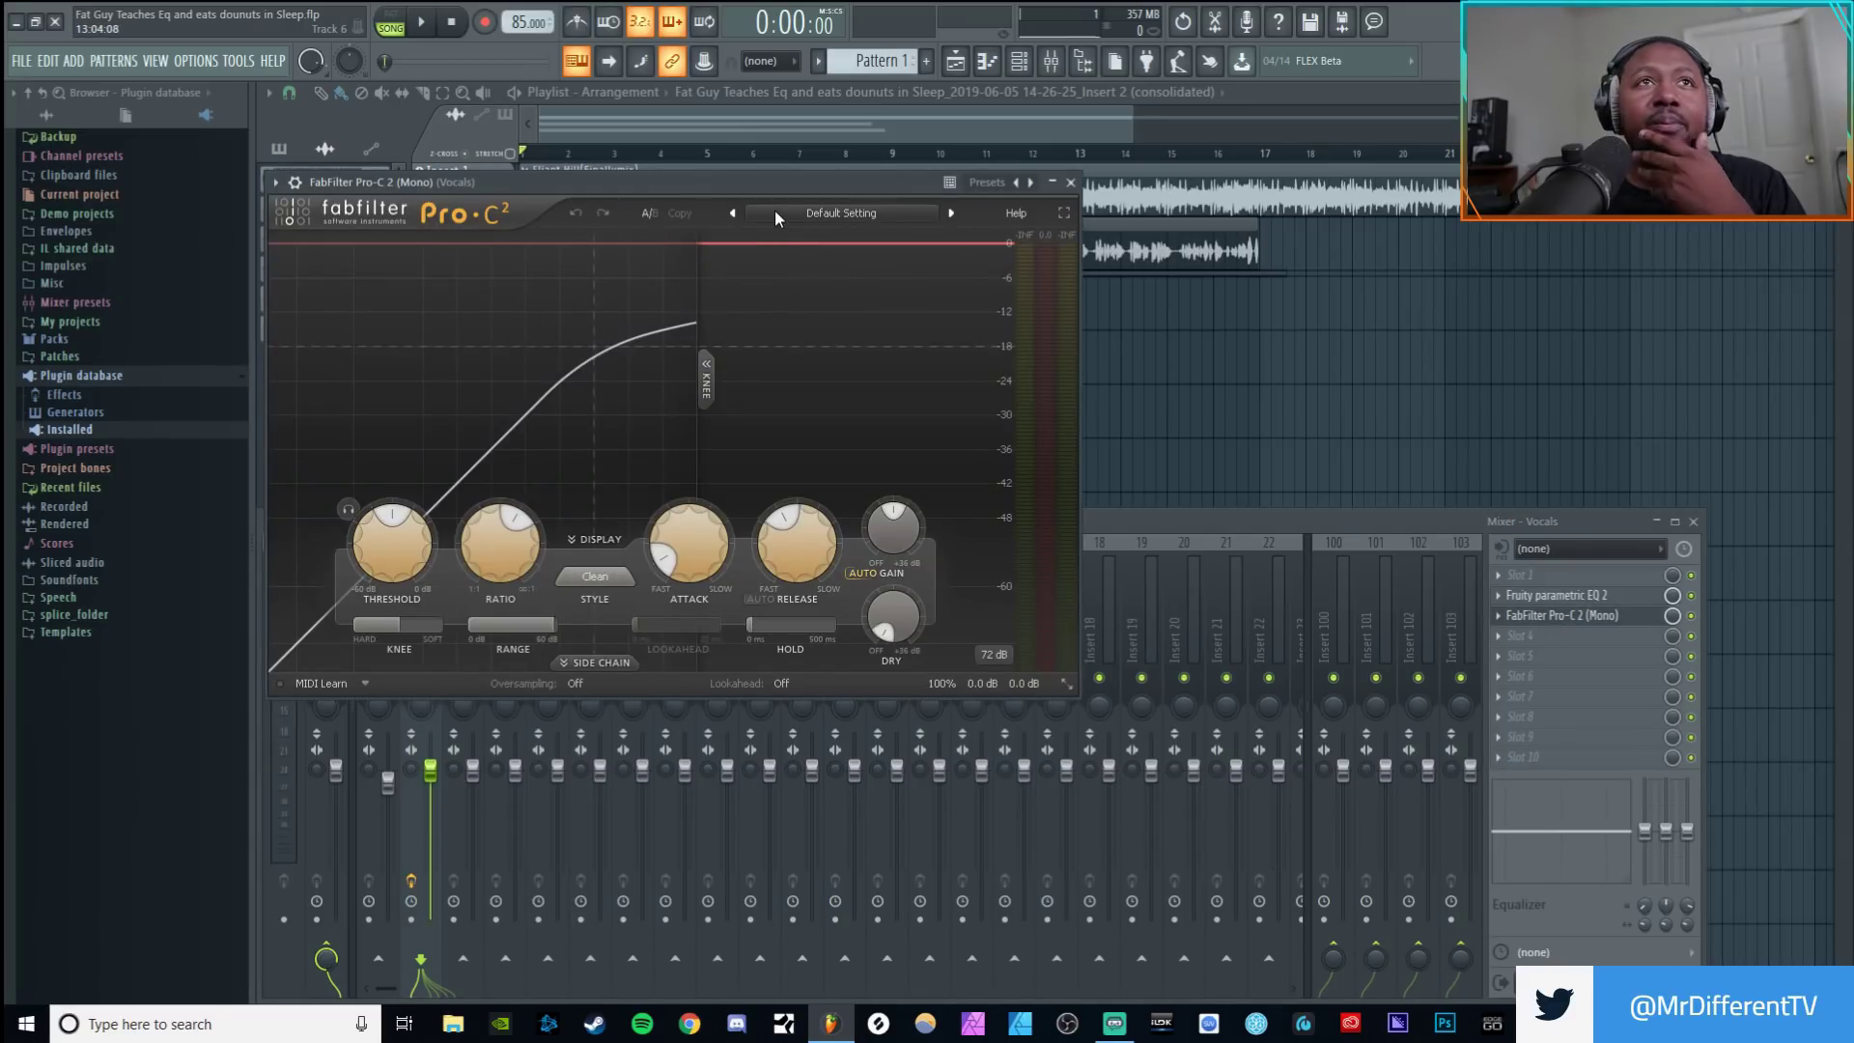
left_click_drag(801, 184, 800, 192)
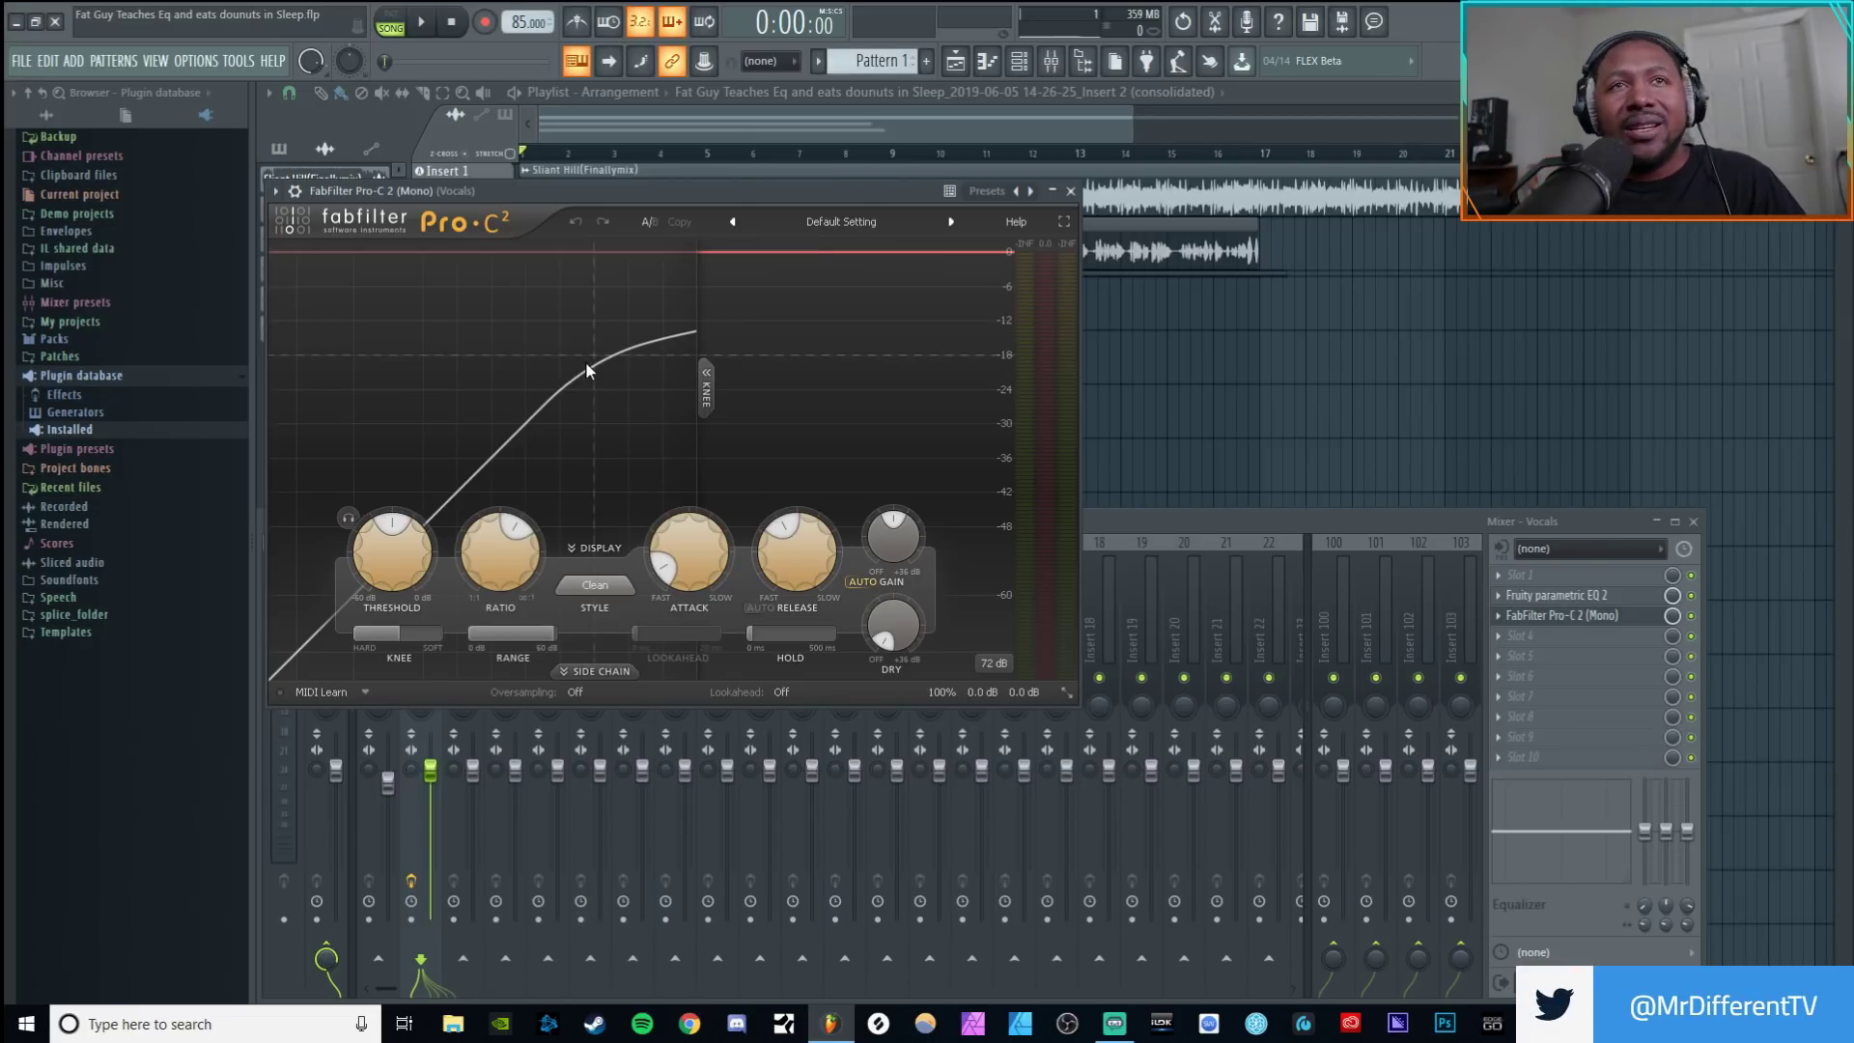
left_click_drag(716, 189, 805, 359)
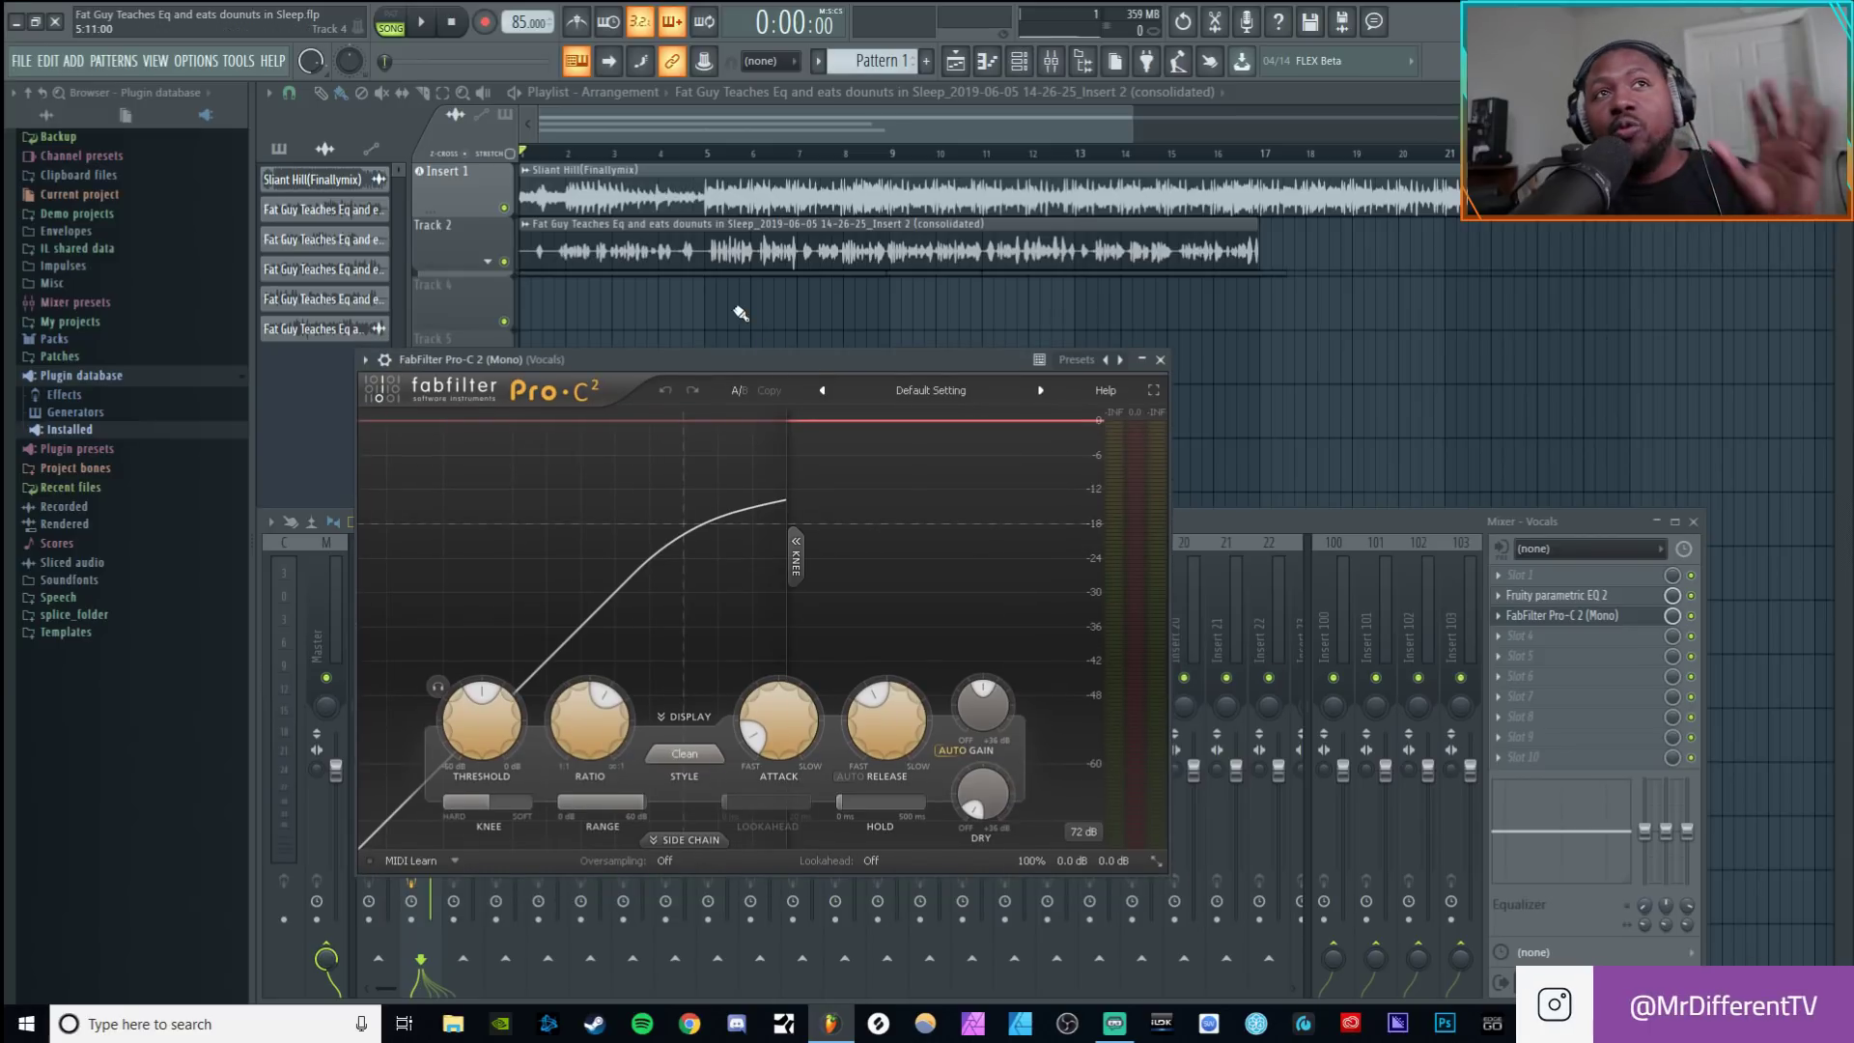
Step: Play the arrangement from bar 5 to hear the vocals with the beat, and stop playback
left_click(708, 153)
key("space")
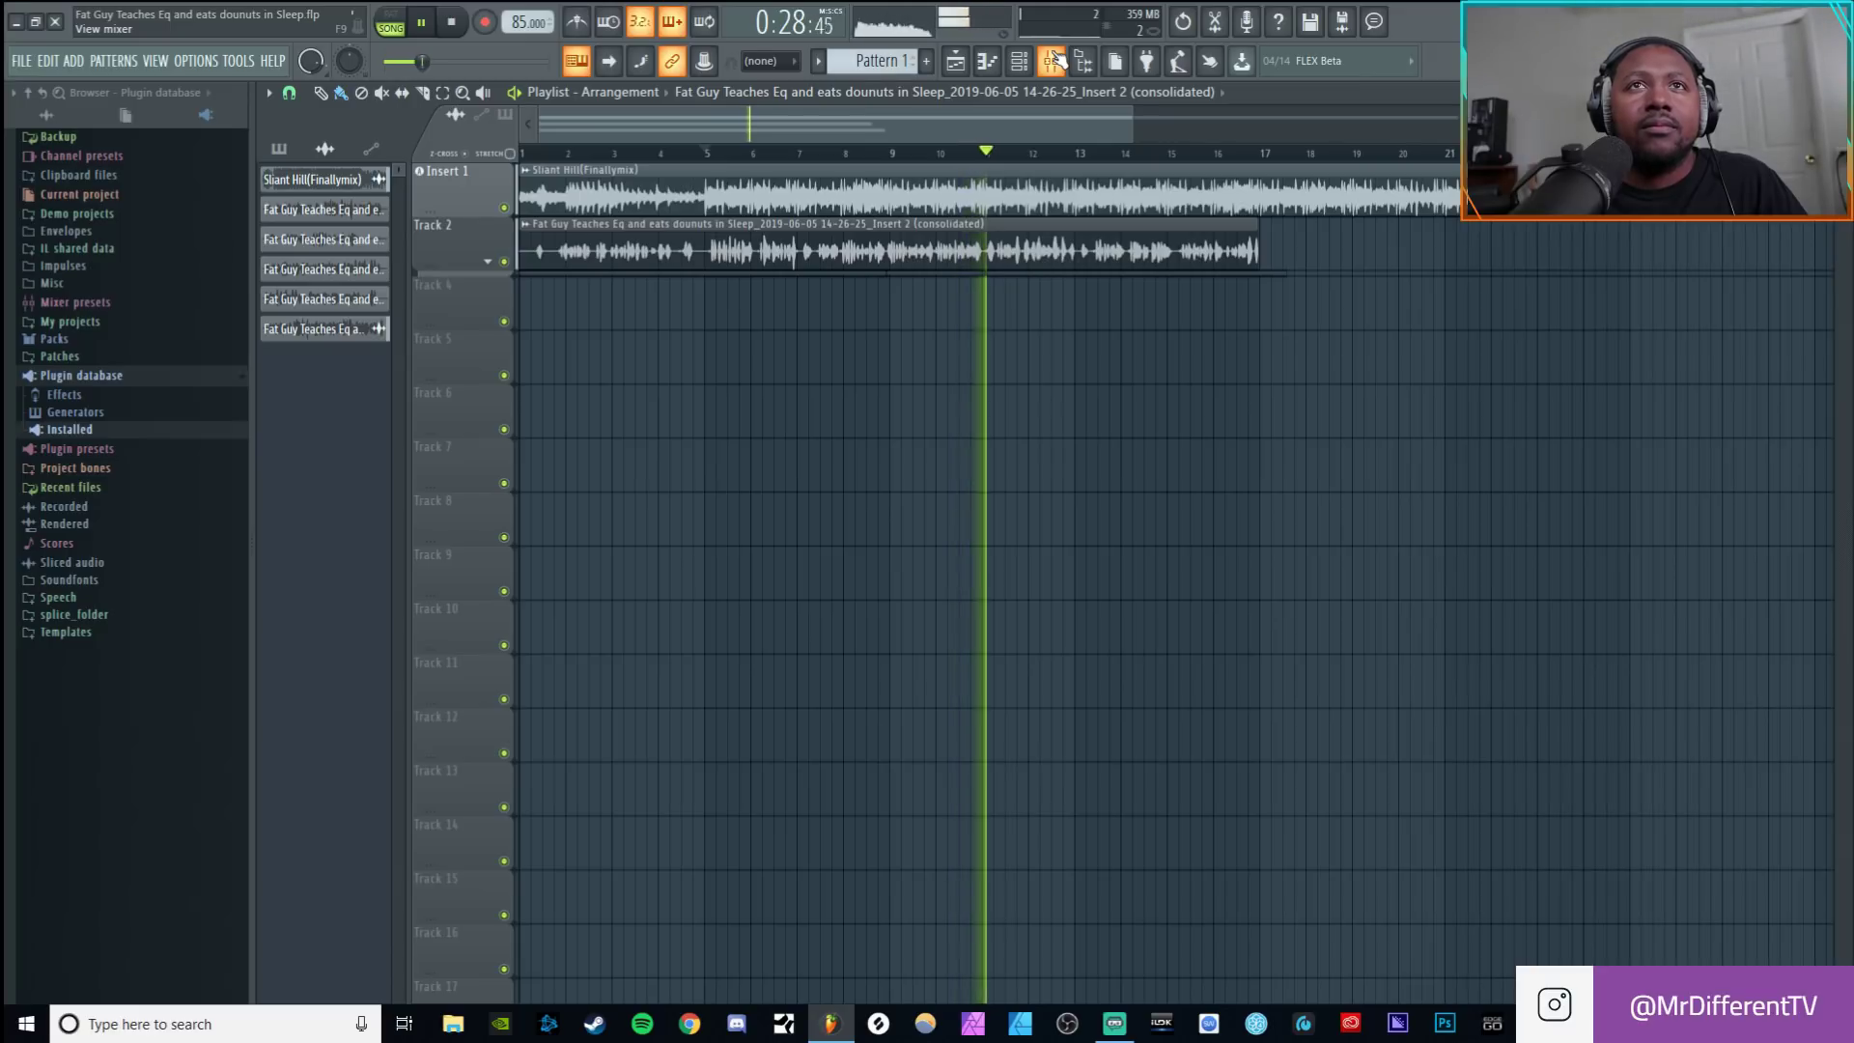
key("space")
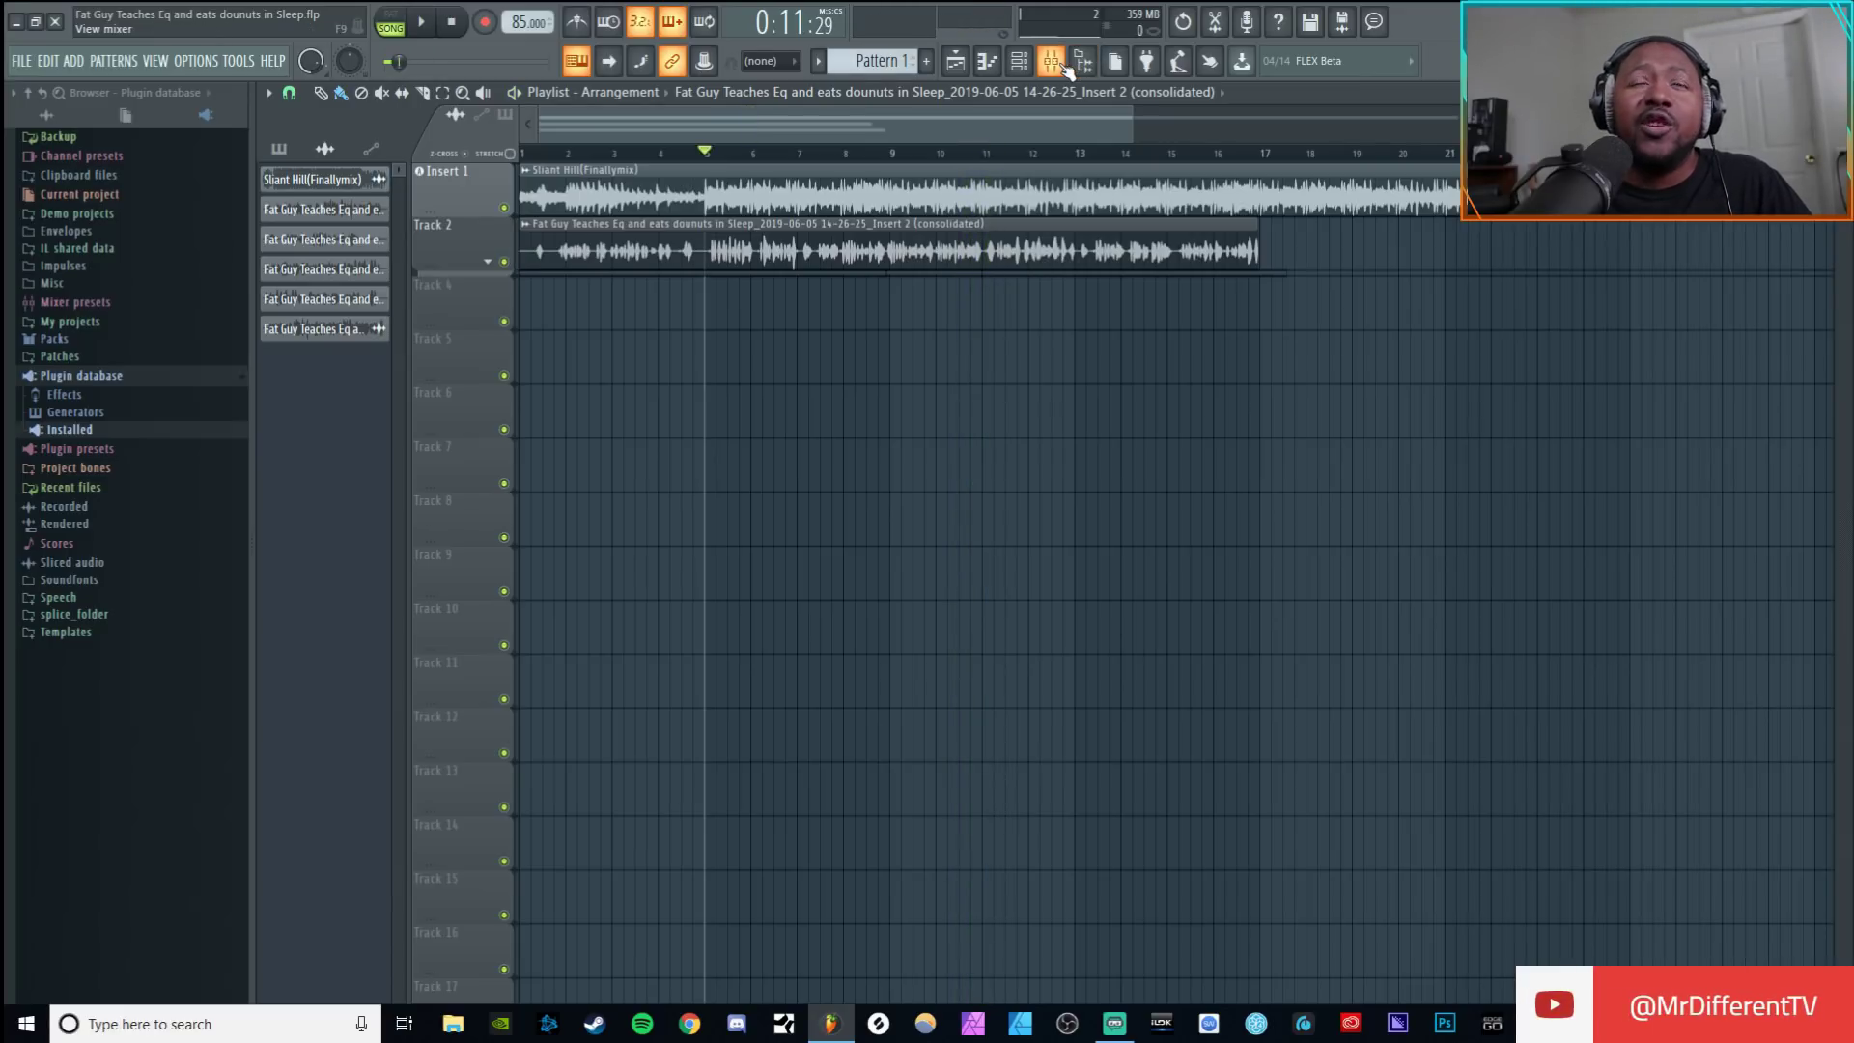
Step: Show the mixer again, reopen FabFilter Pro-C 2 on the Vocals track and move its window higher over the playlist
left_click(1055, 61)
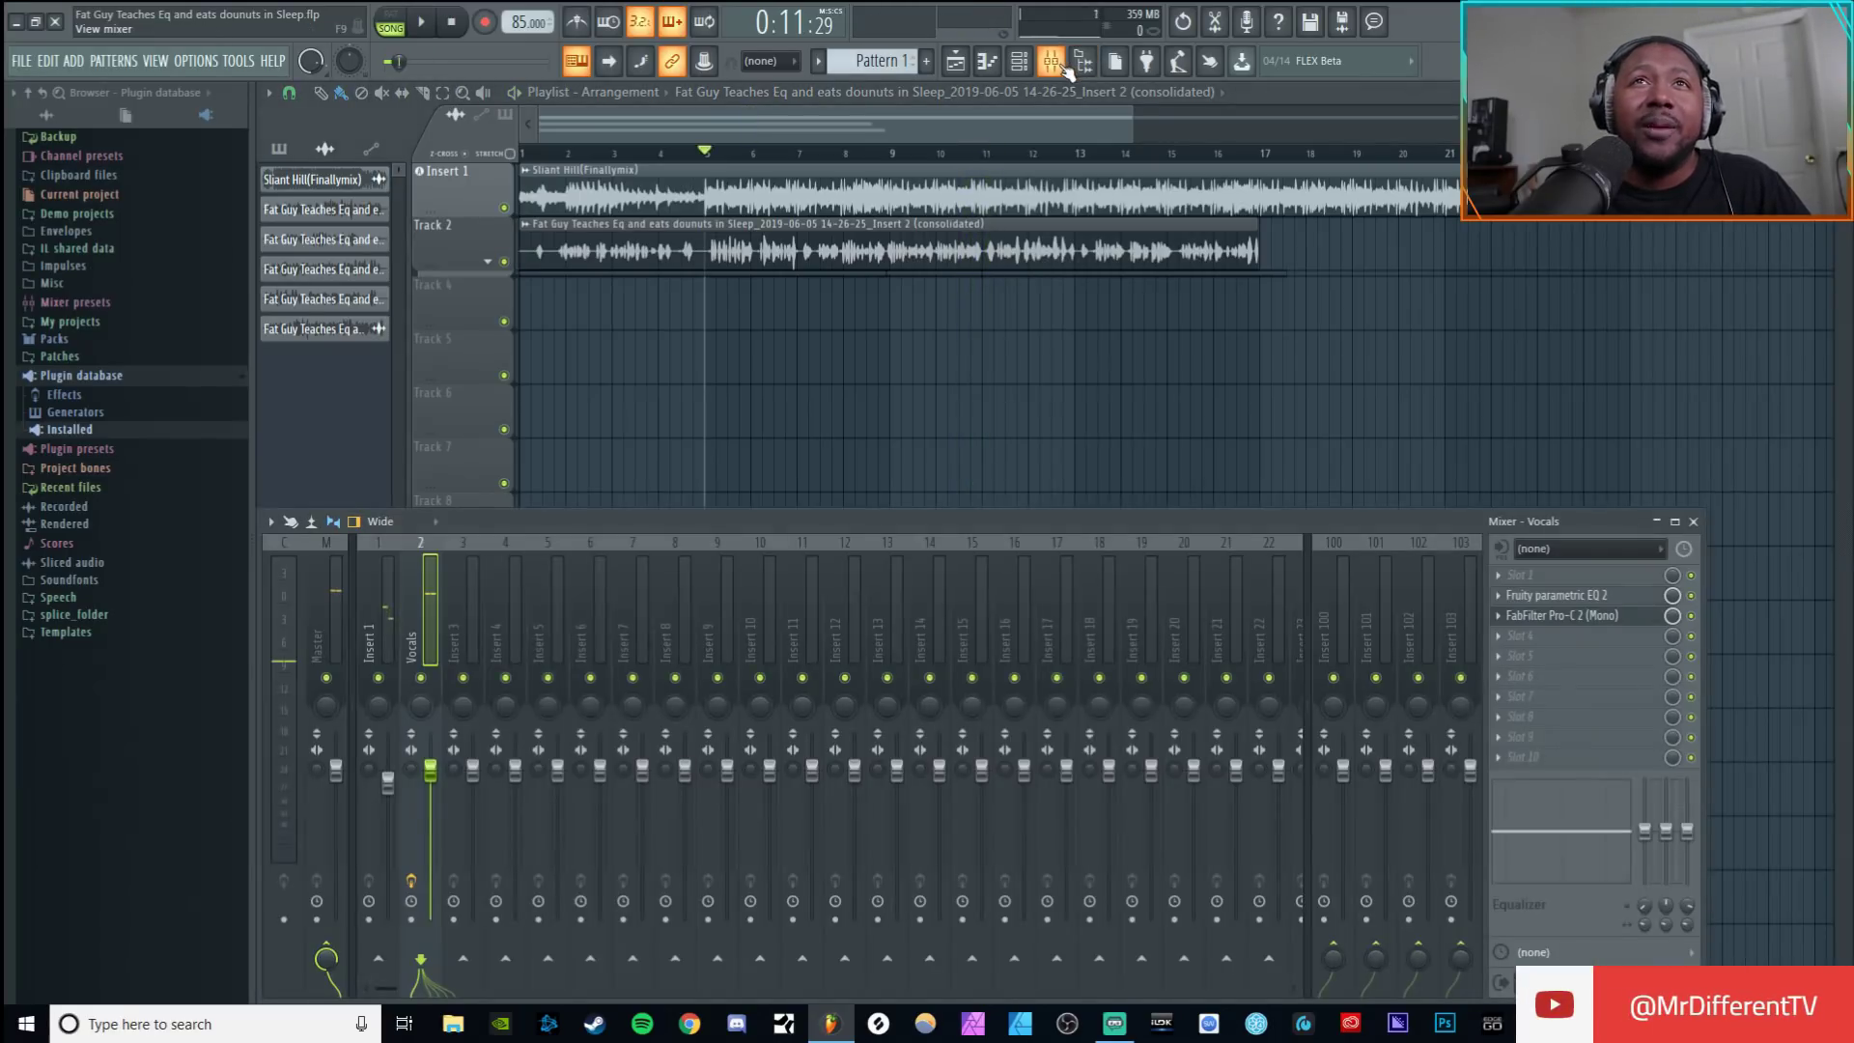
left_click(1577, 626)
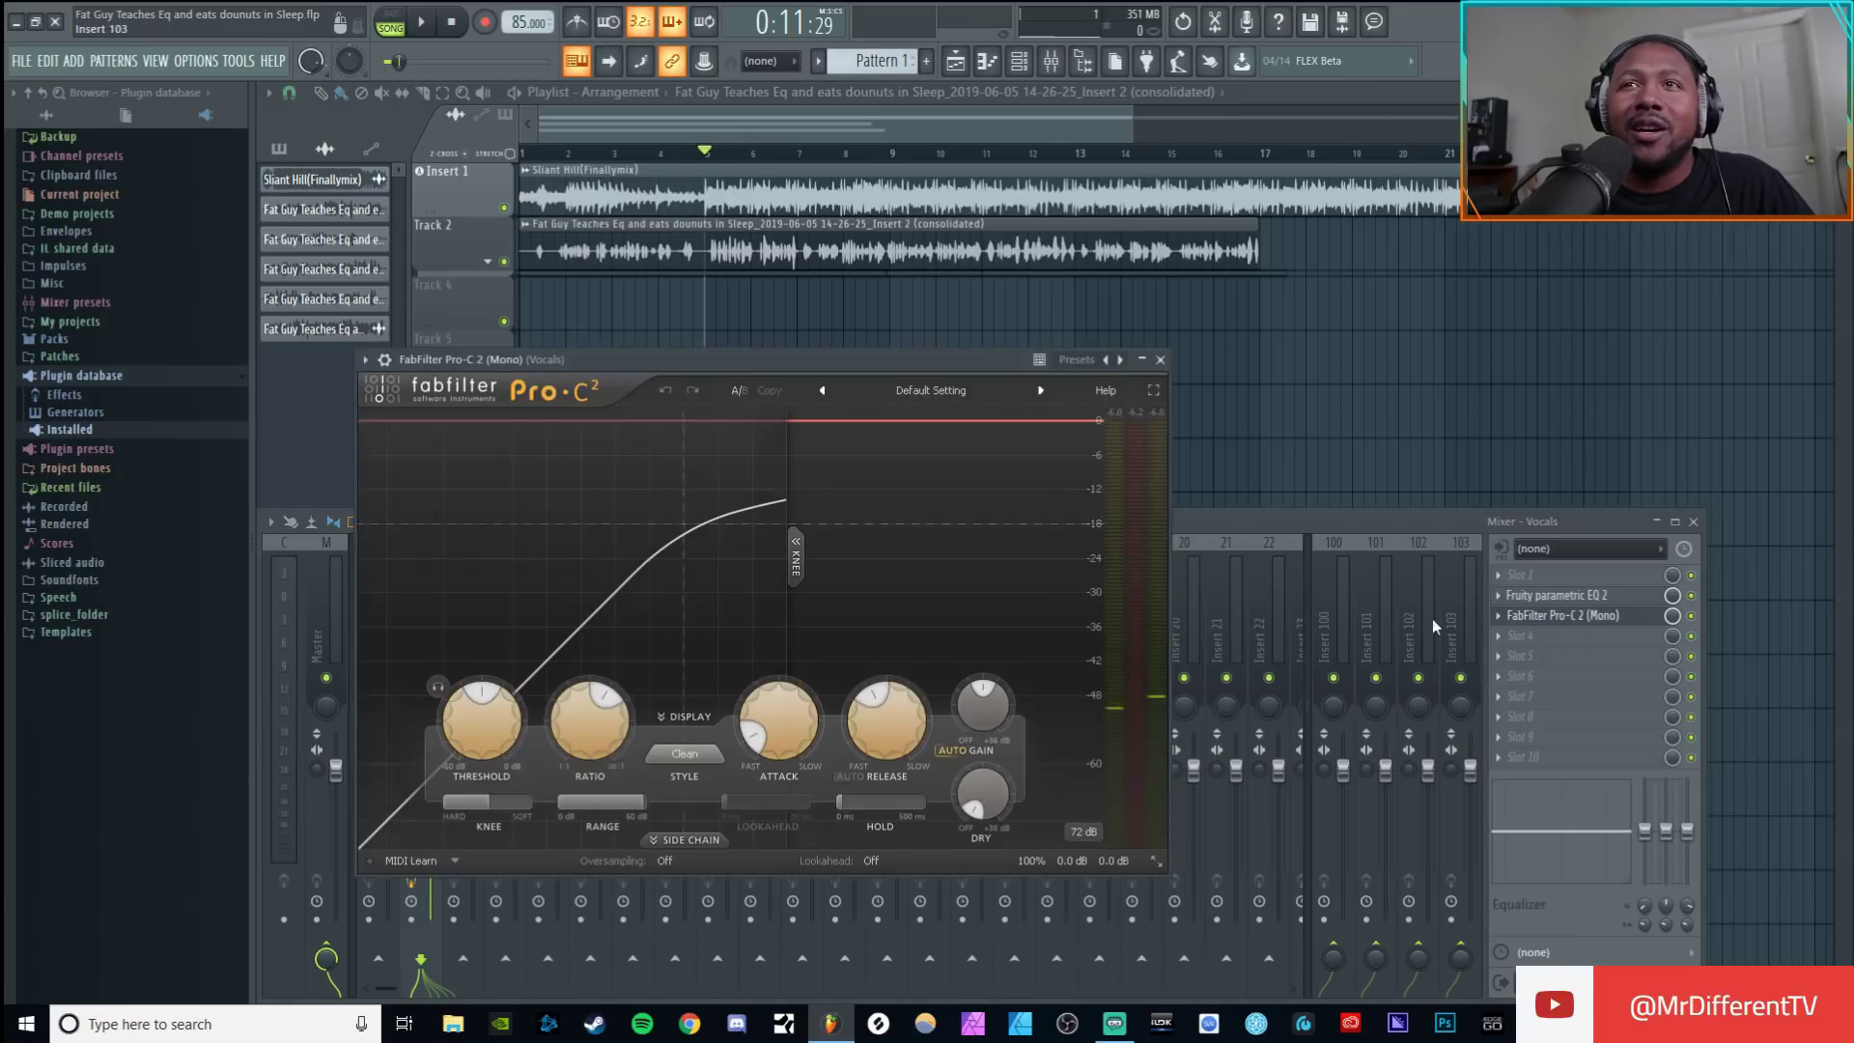
left_click_drag(728, 359, 631, 242)
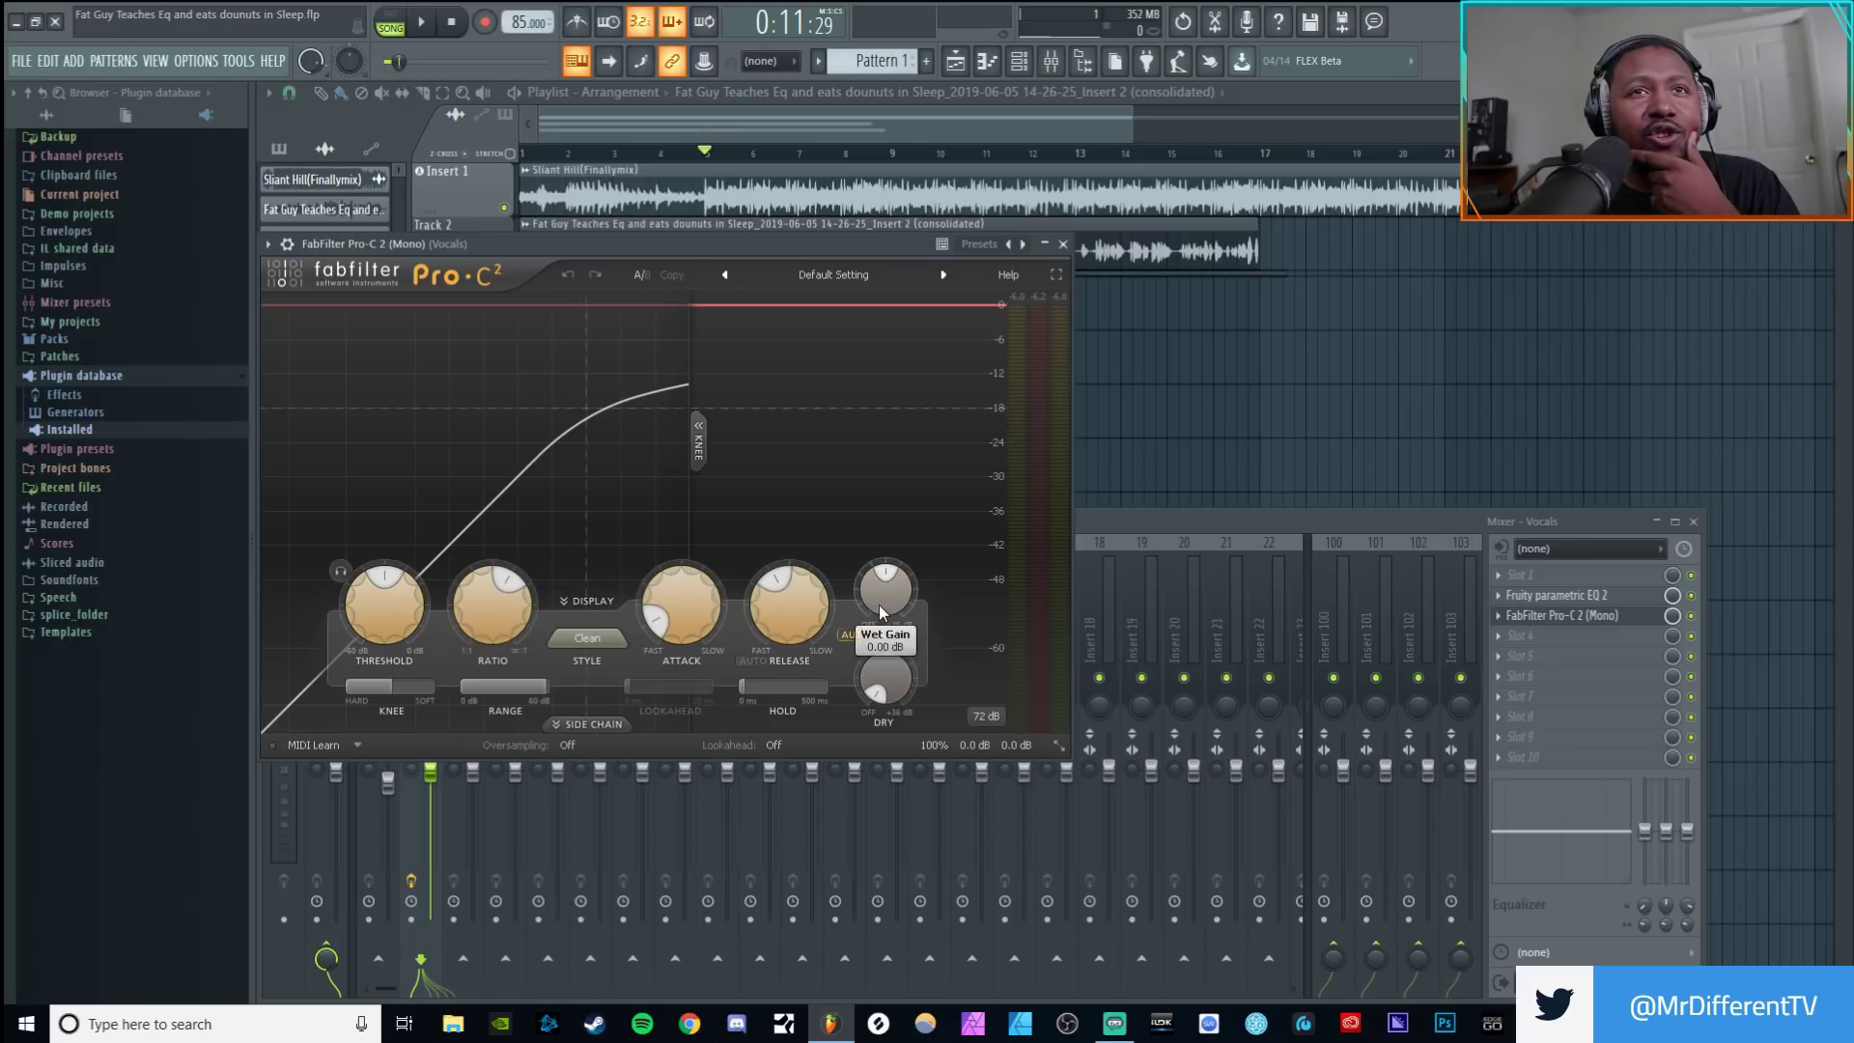
Step: Examine the compressor's threshold, ratio, attack, release and gain controls
mouse_move(688, 610)
mouse_move(378, 625)
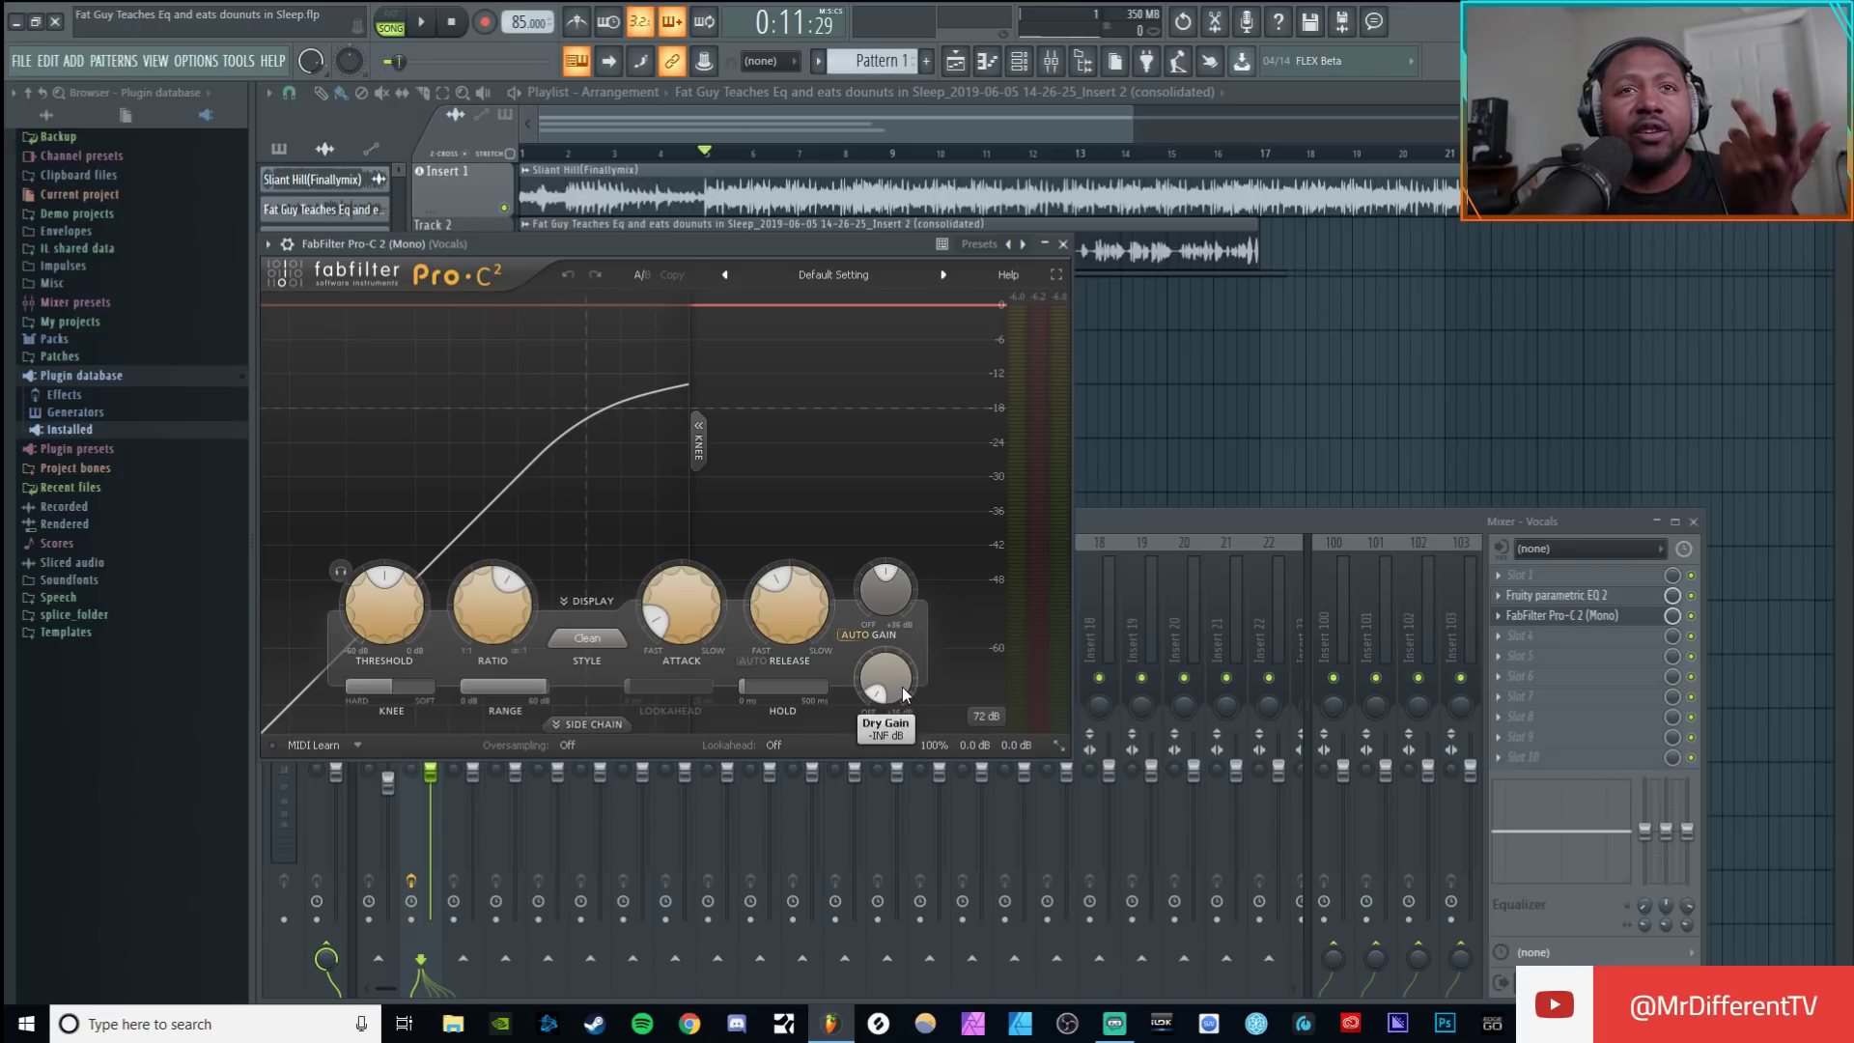
mouse_move(781, 605)
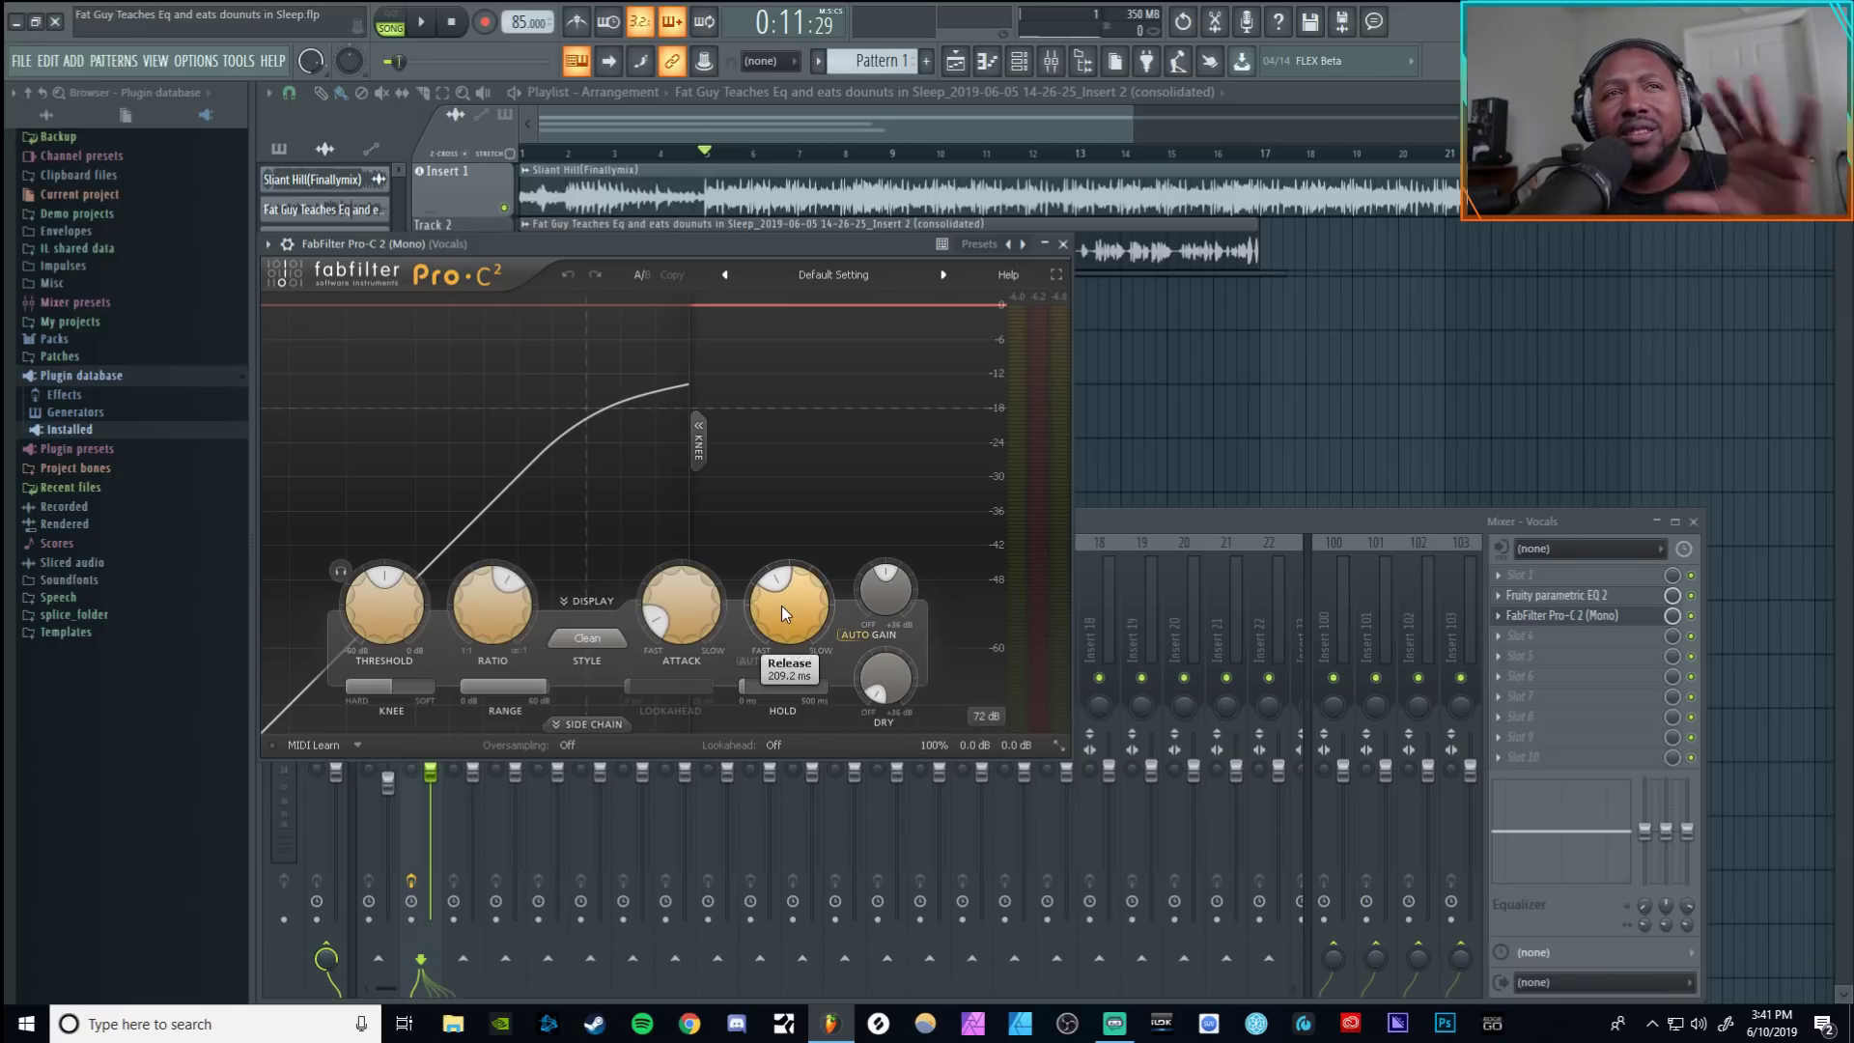
mouse_move(874, 604)
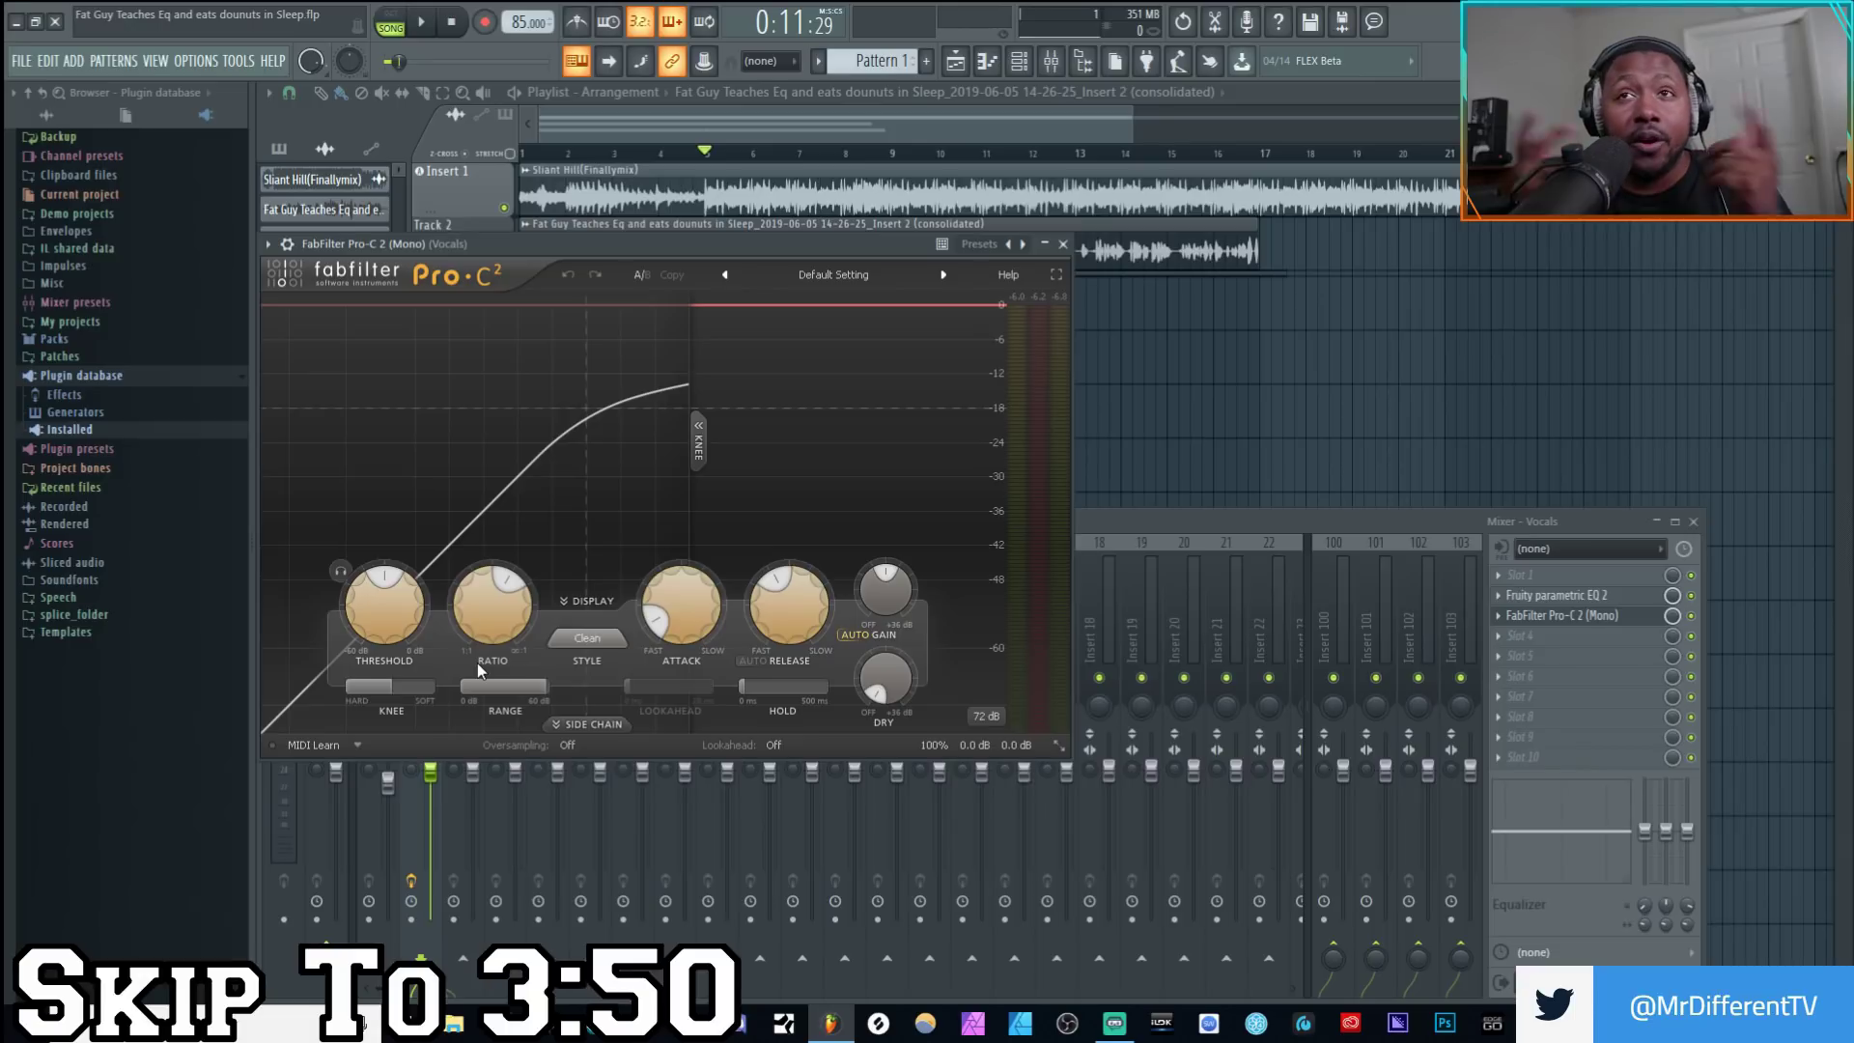
mouse_move(416, 614)
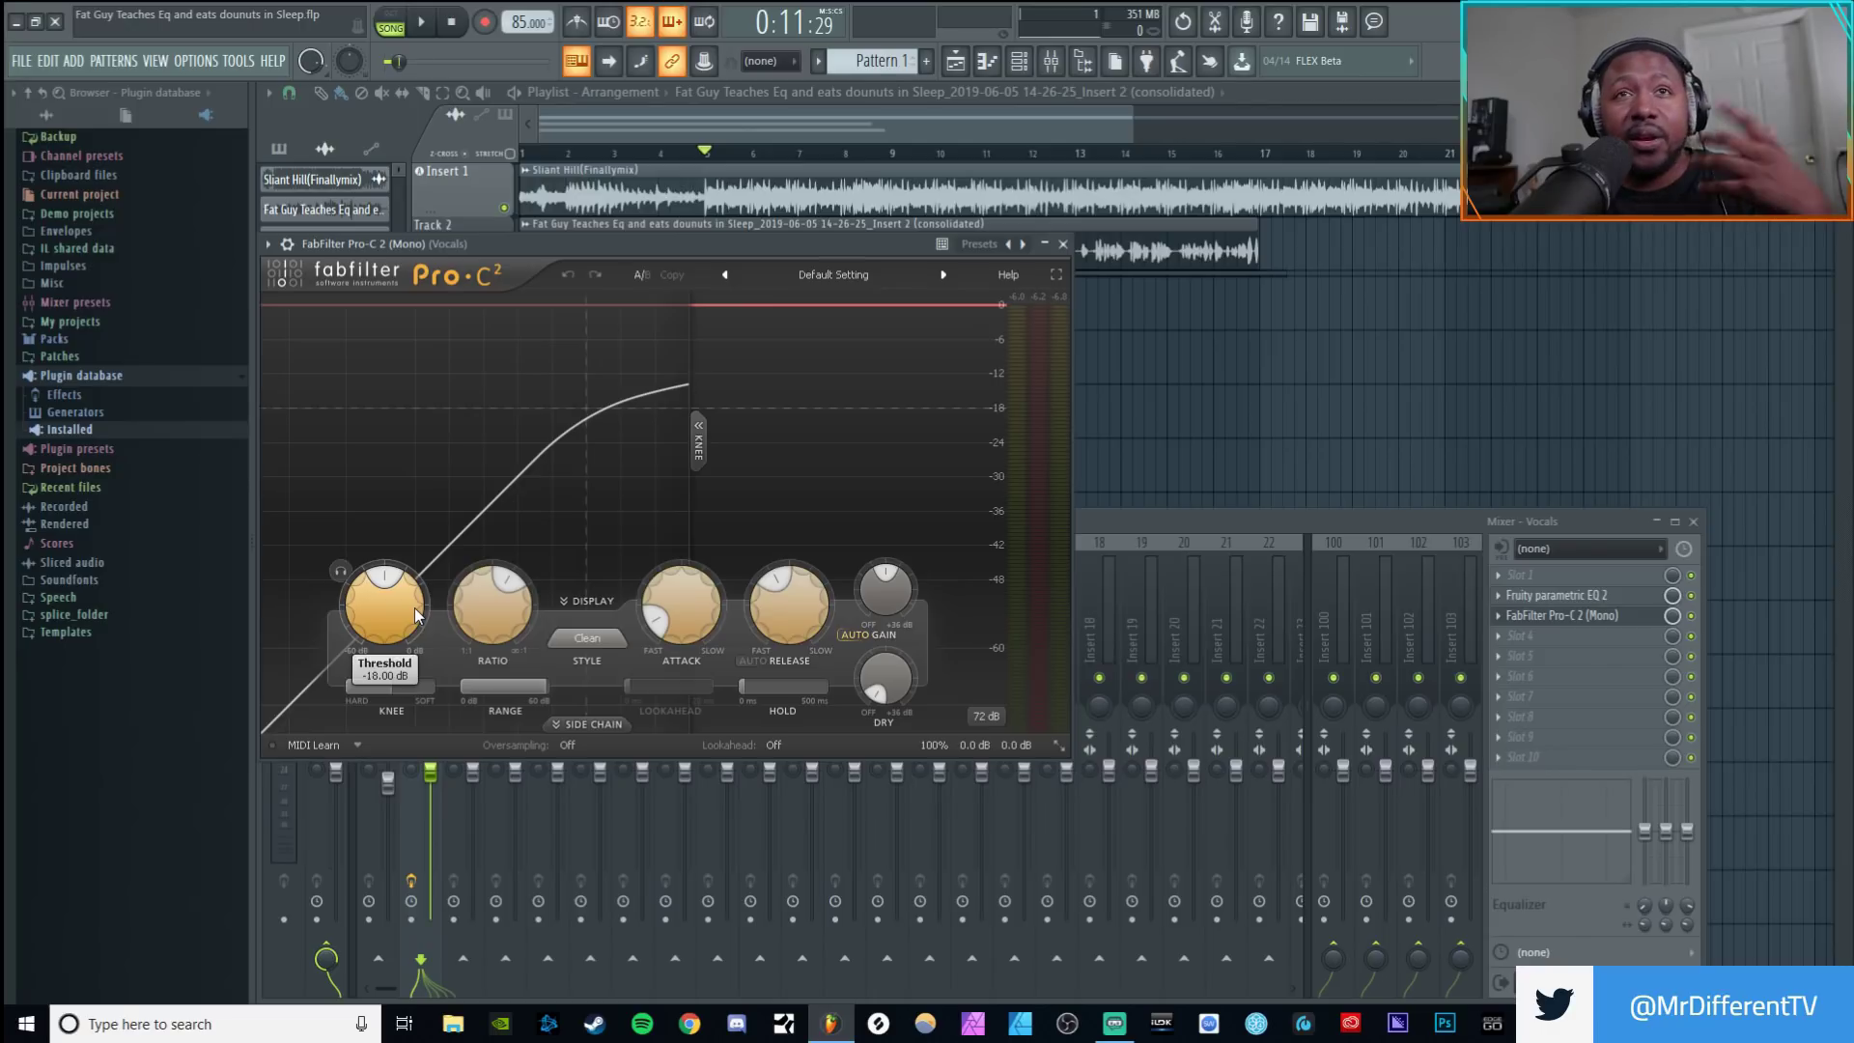
mouse_move(493, 644)
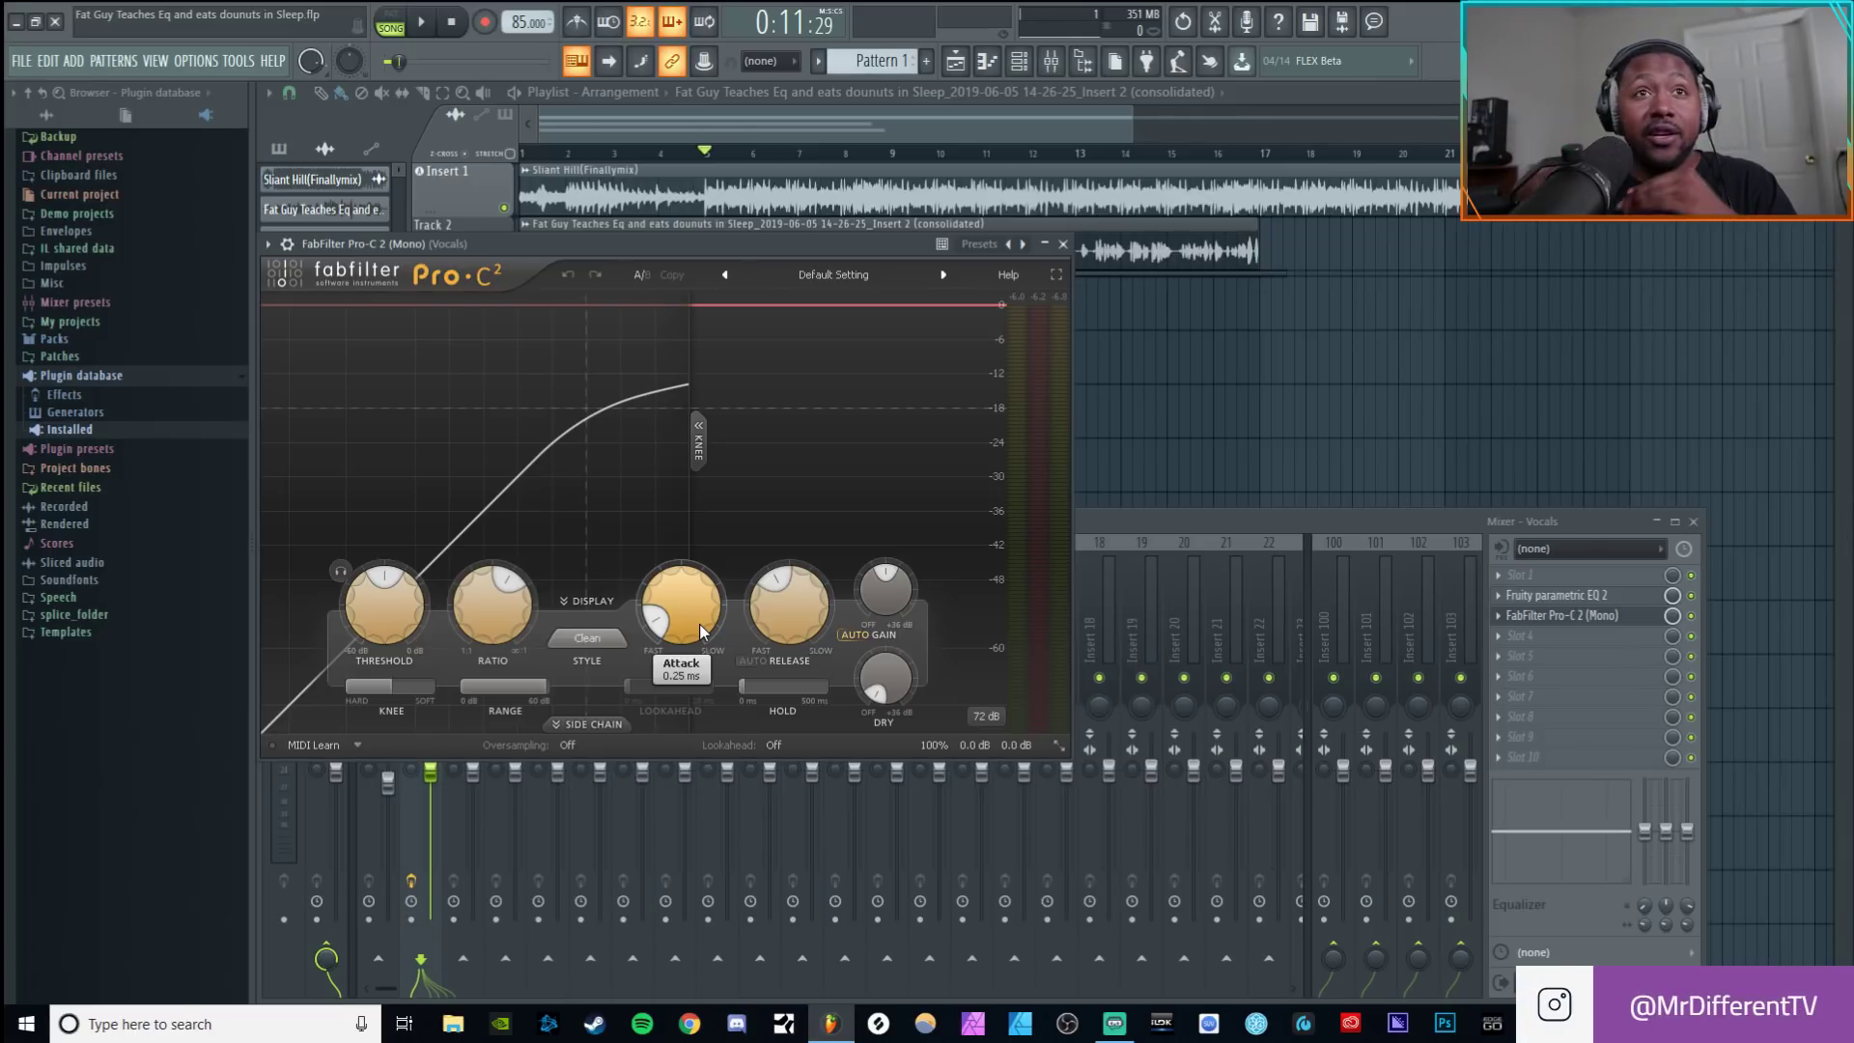
mouse_move(770, 630)
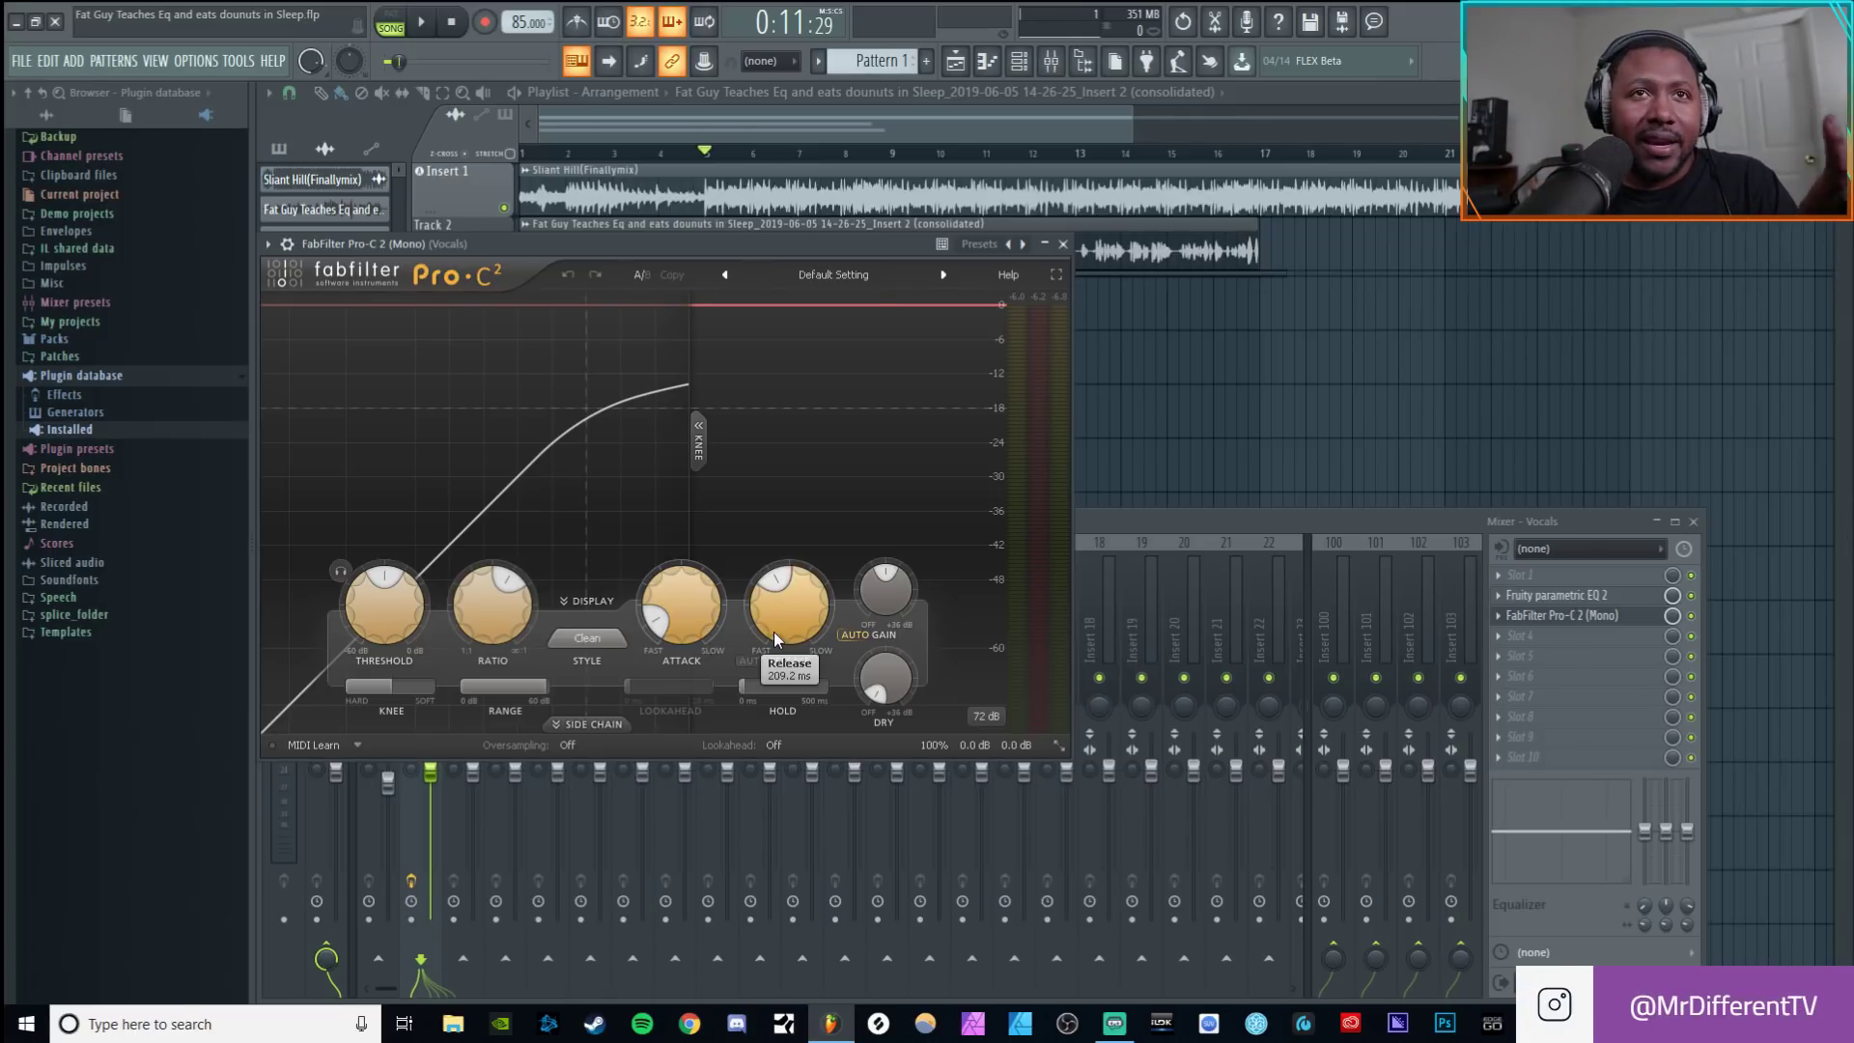
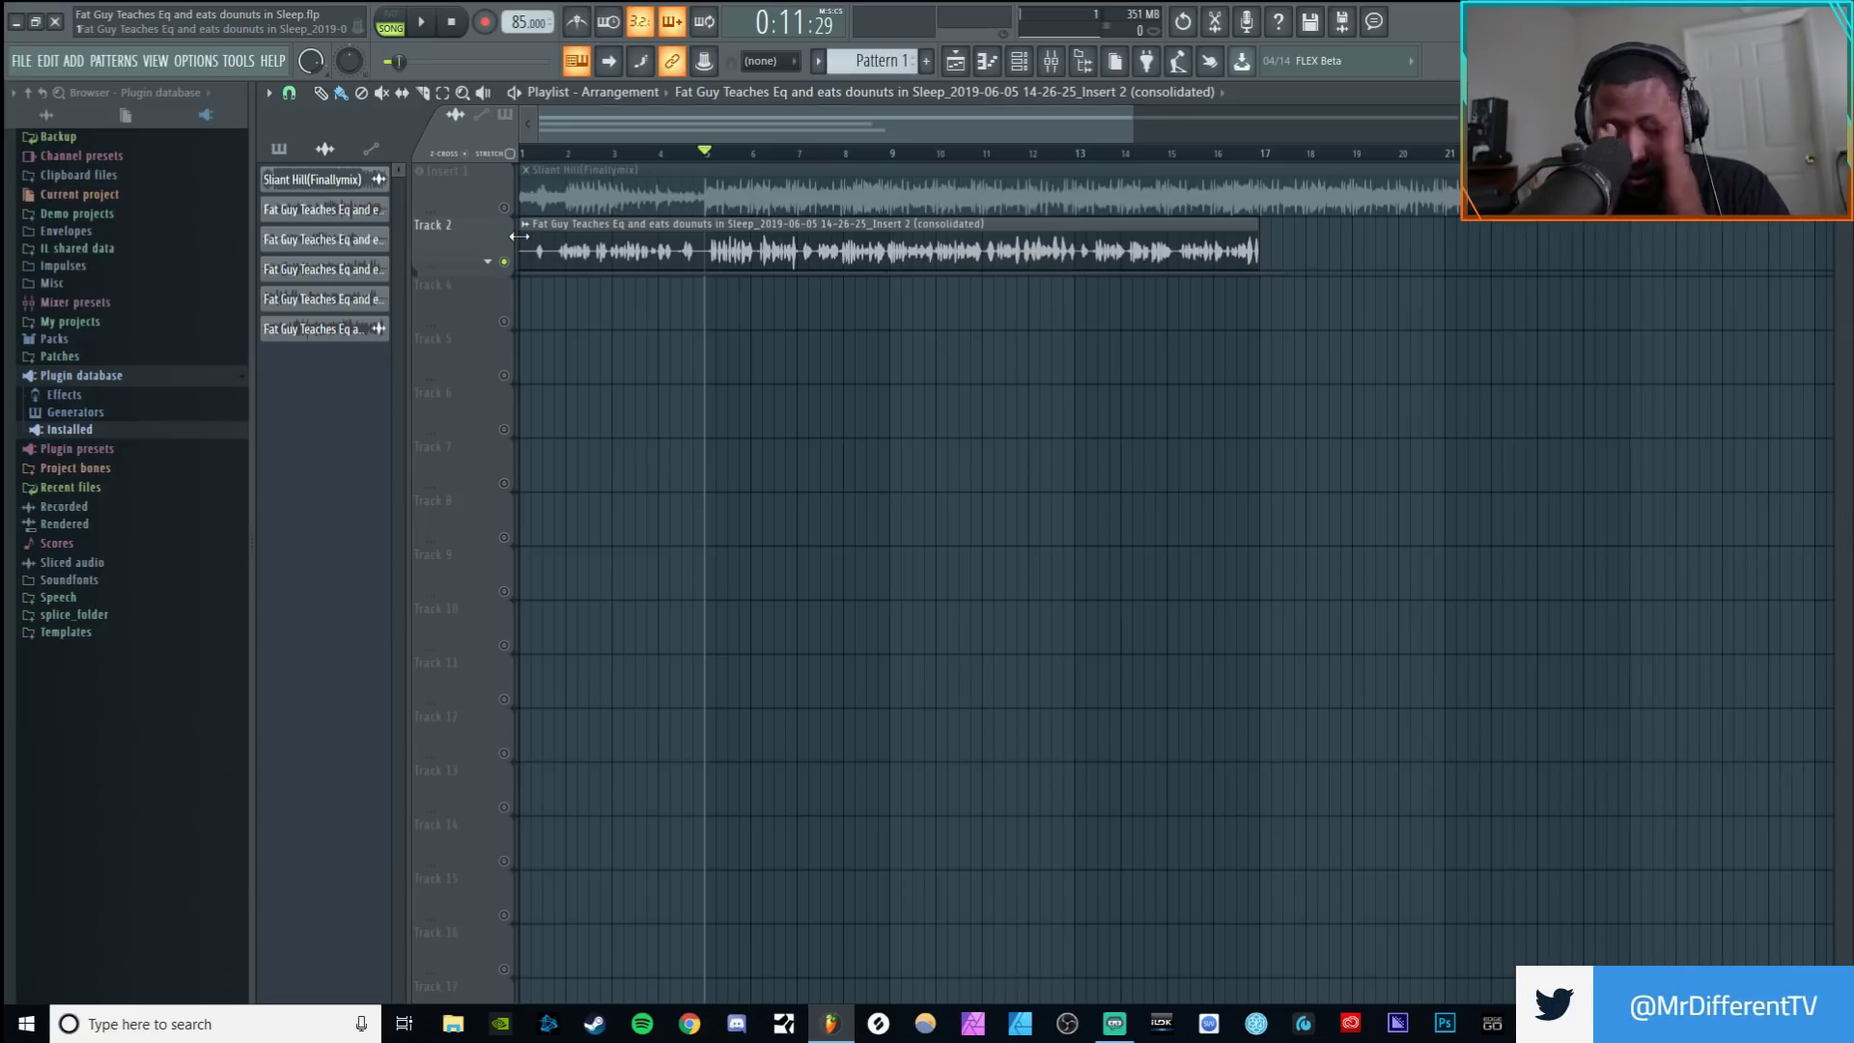
Step: Reopen FabFilter Pro-C 2 from the Vocals mixer track and turn off its Auto Gain
left_click(1071, 56)
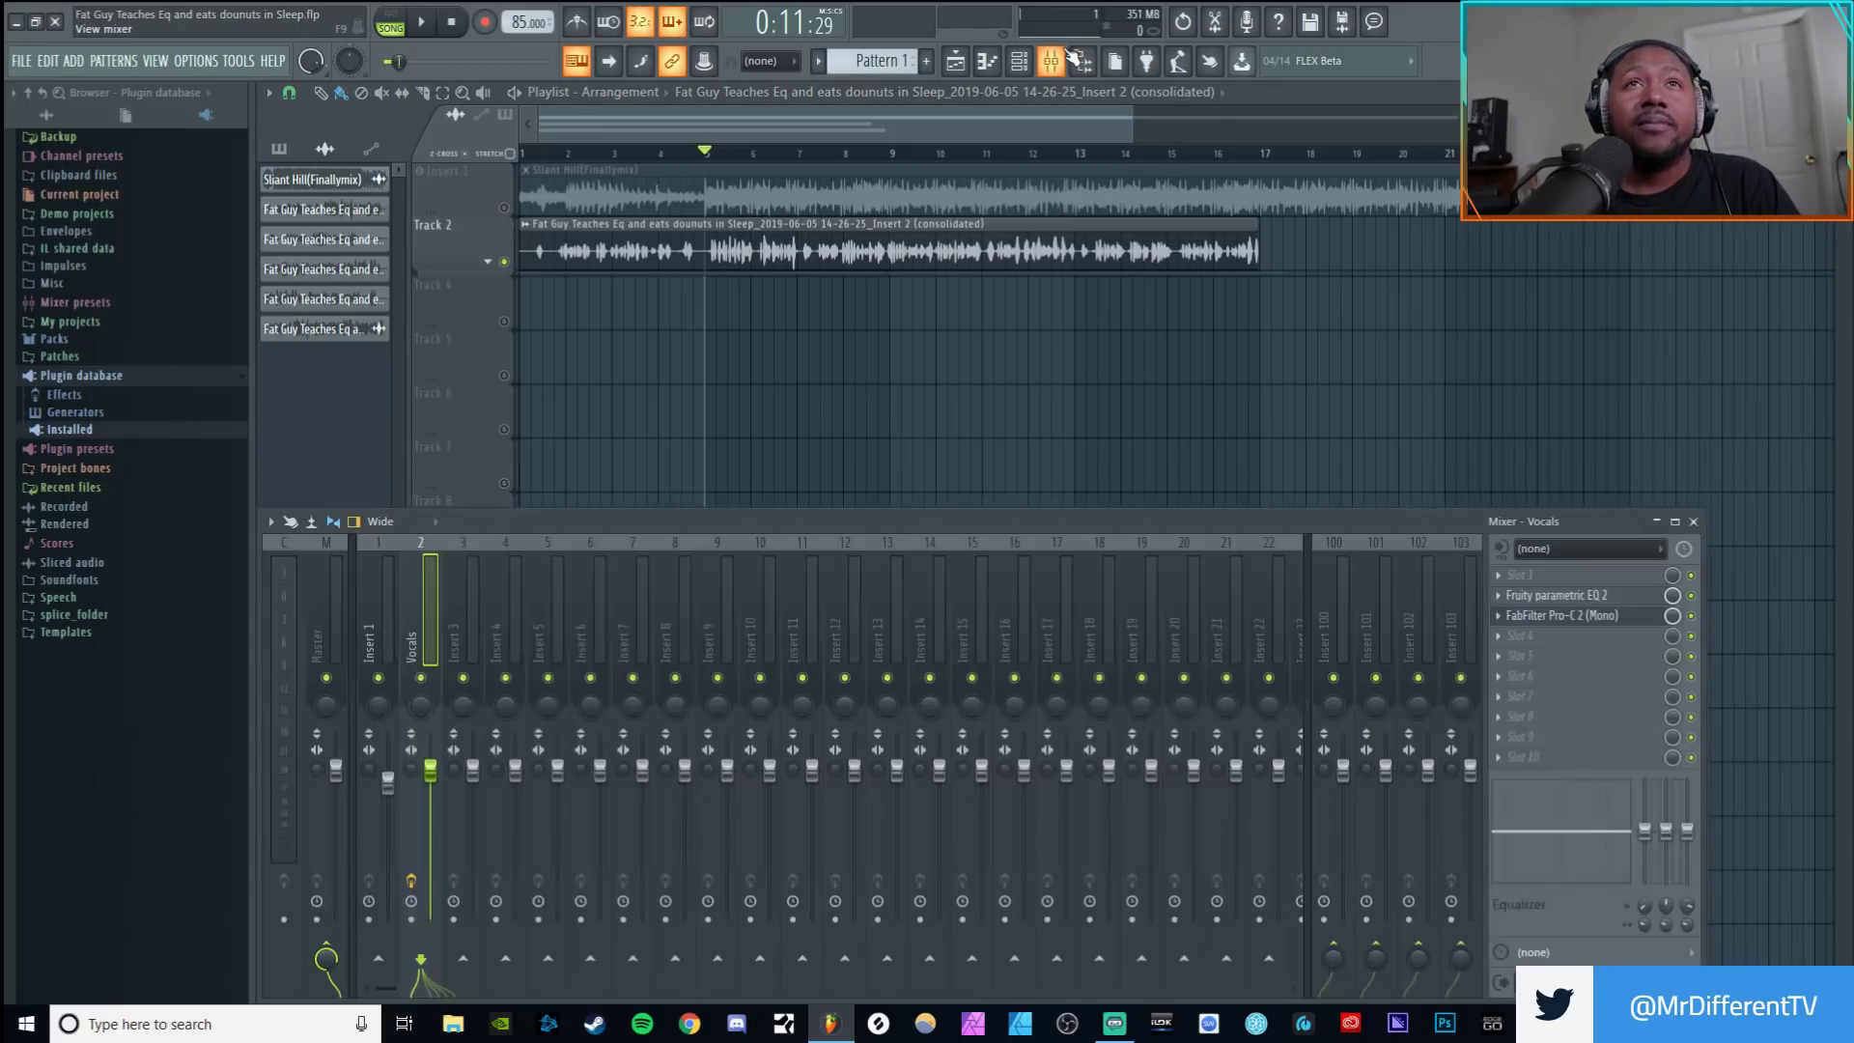
left_click(1550, 622)
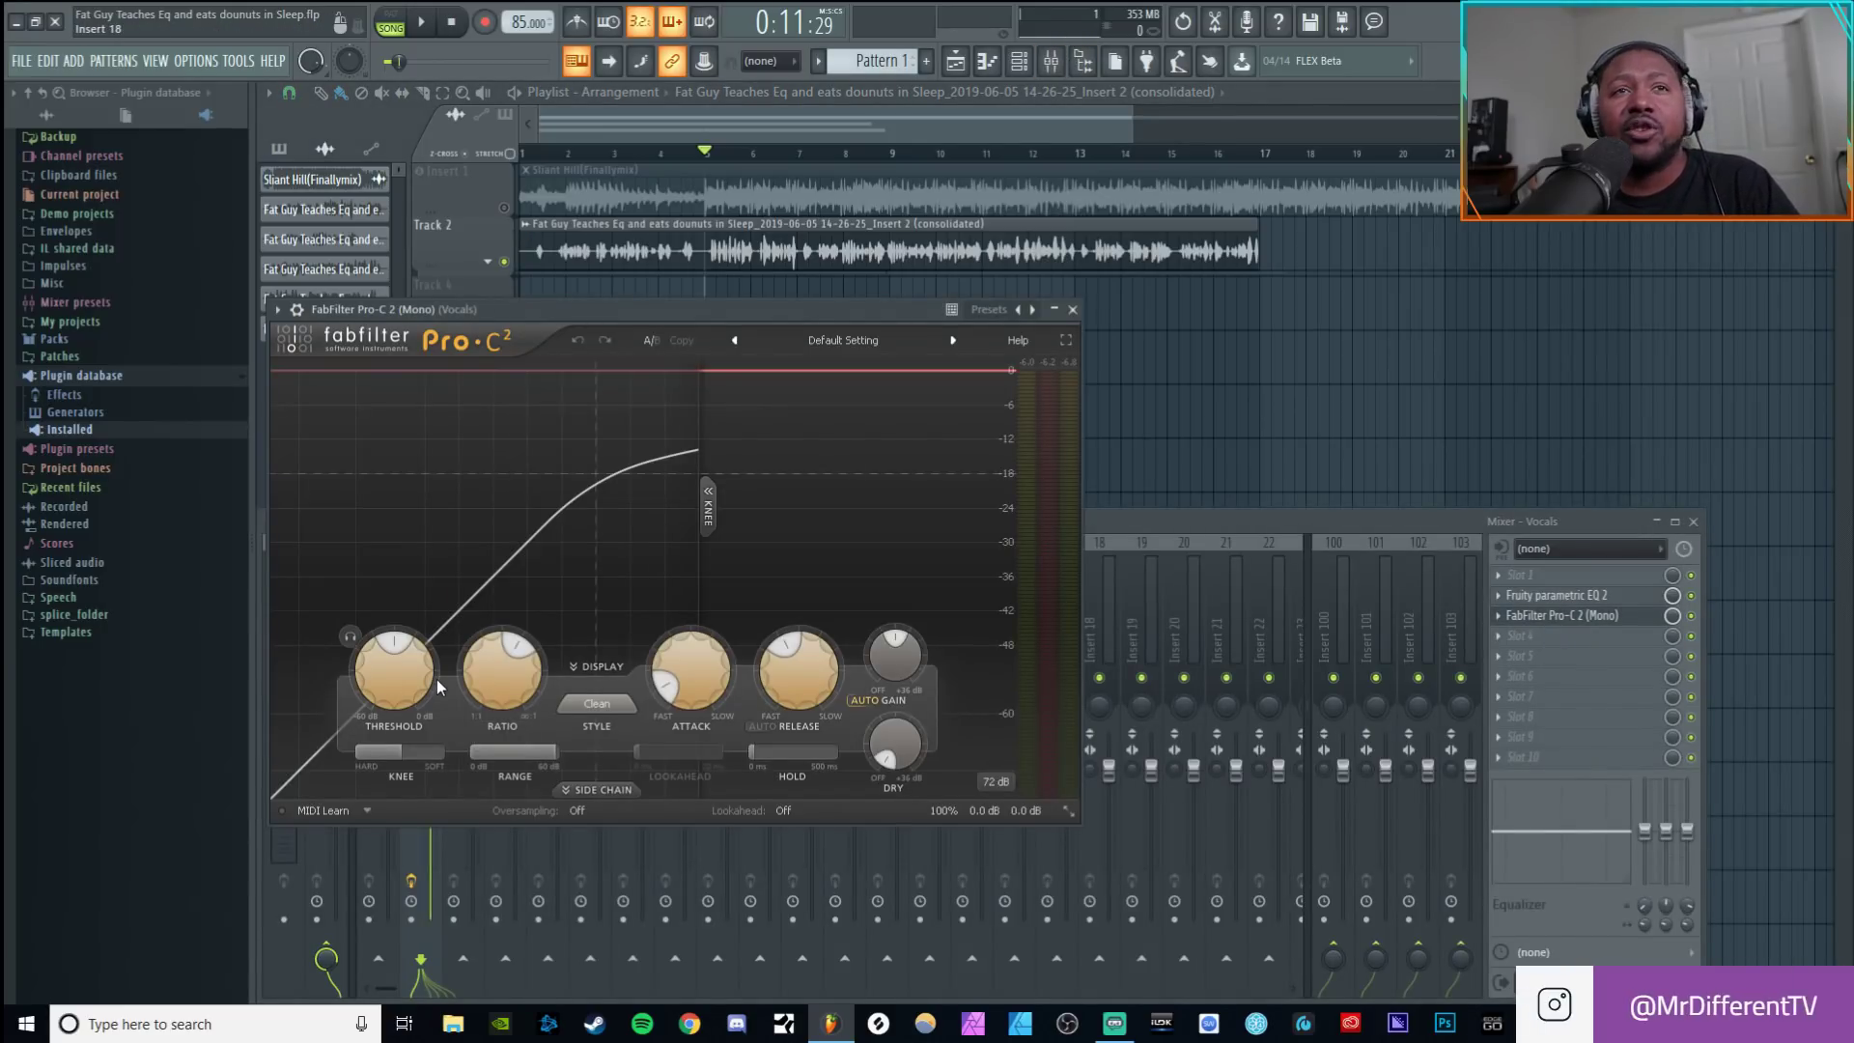
left_click(866, 702)
Step: Lower the compressor's threshold to -27.83 dB while auditioning the vocals, and stop playback
key("space")
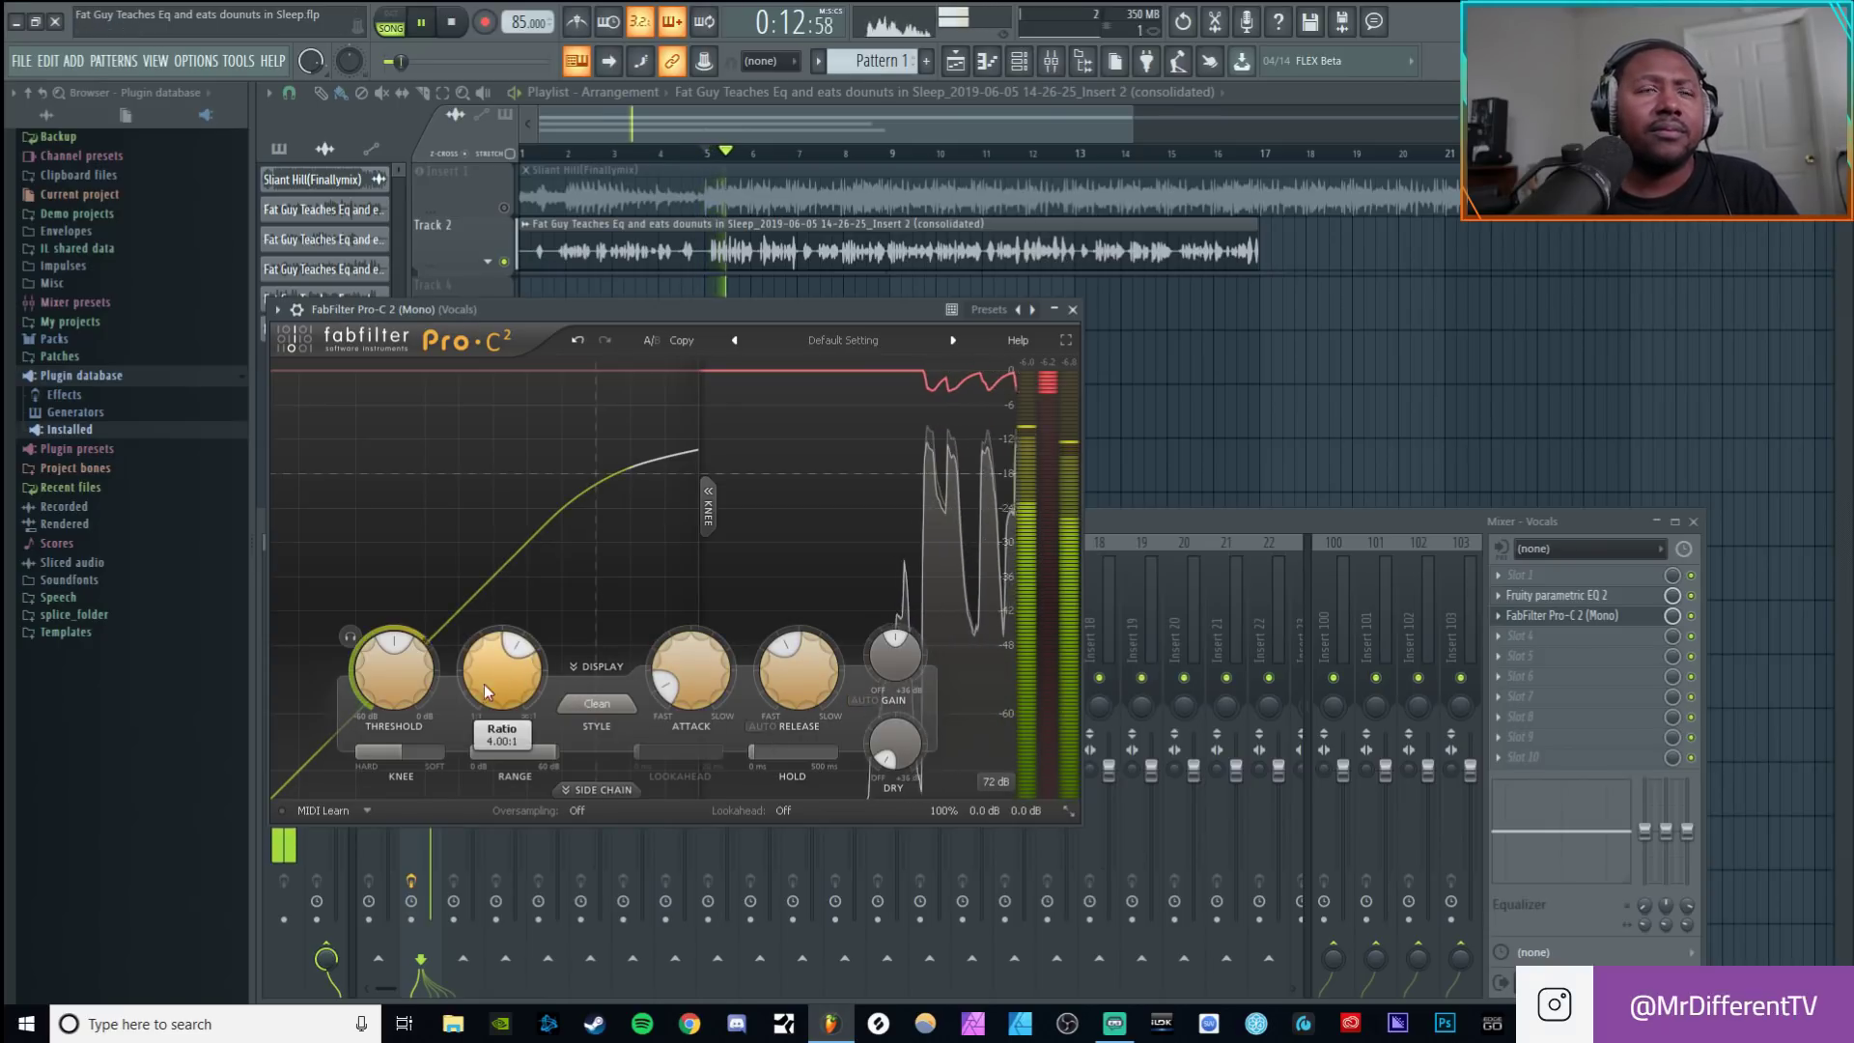
mouse_move(398, 681)
left_mouse_down()
mouse_move(406, 729)
mouse_move(427, 692)
left_mouse_up()
key("space")
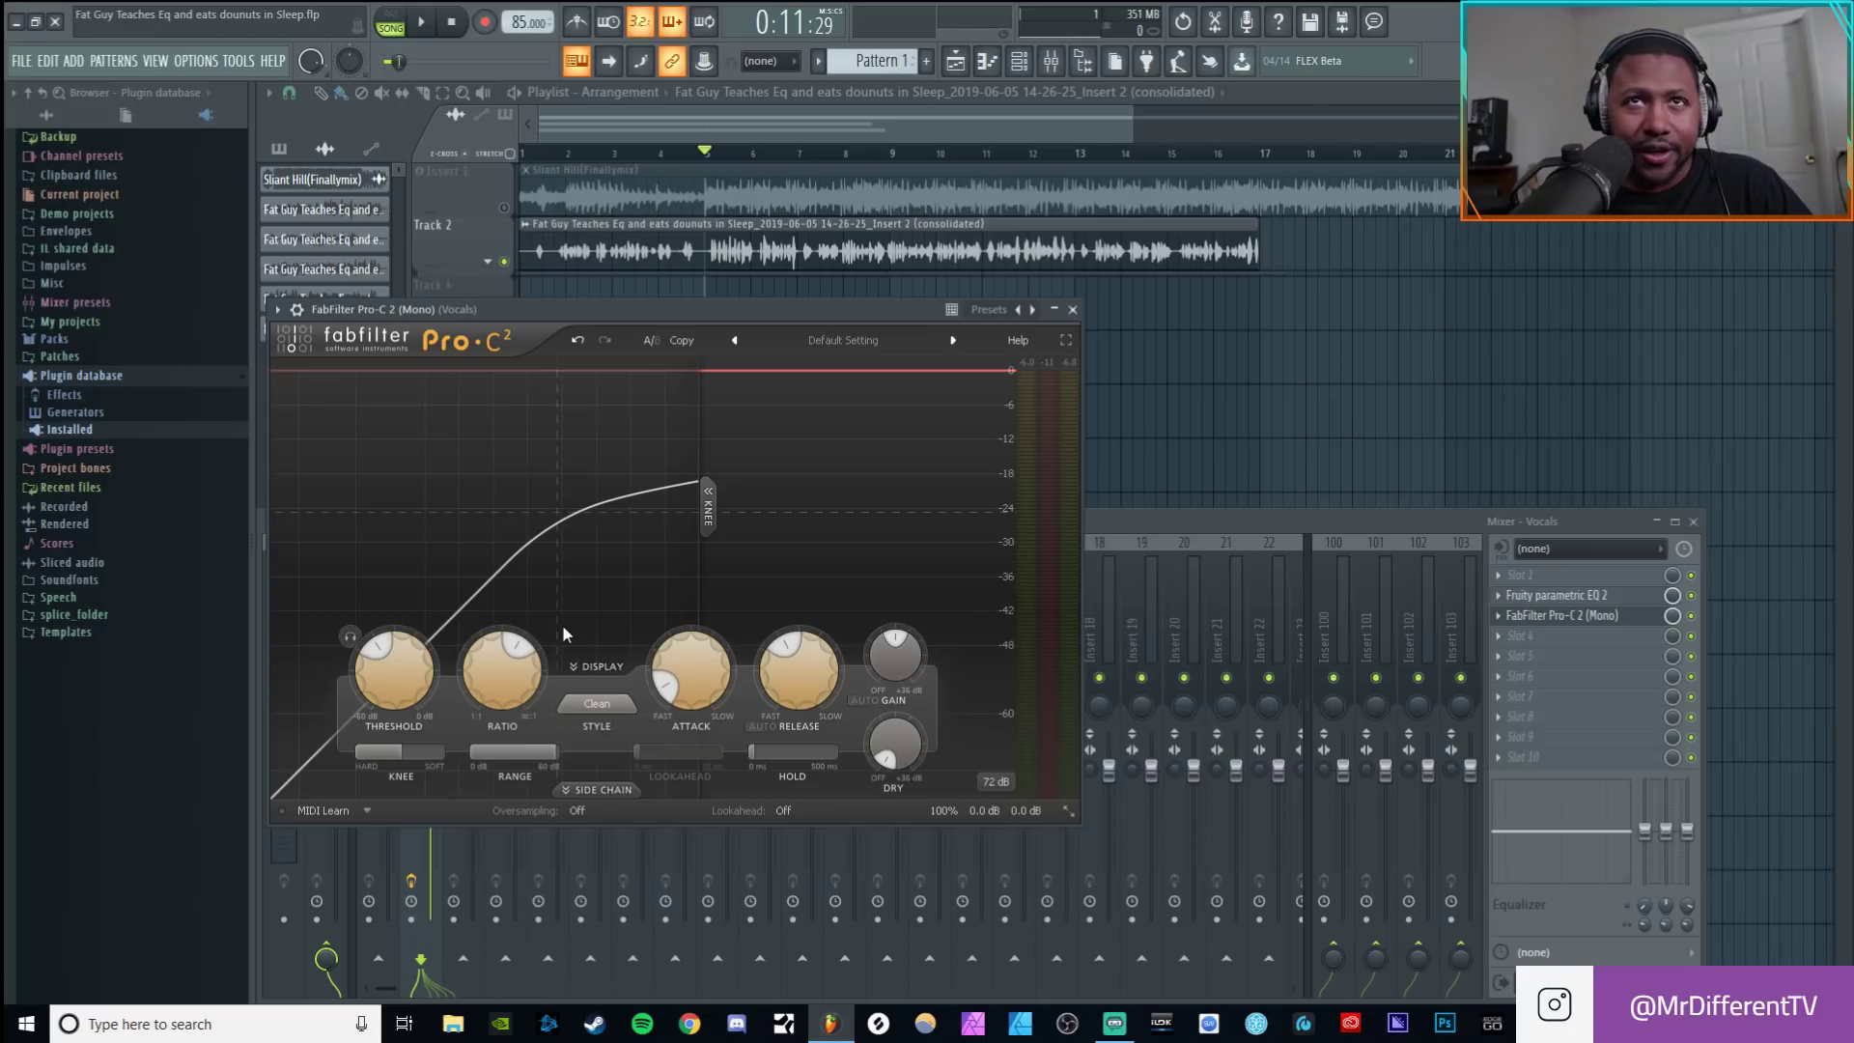
key("space")
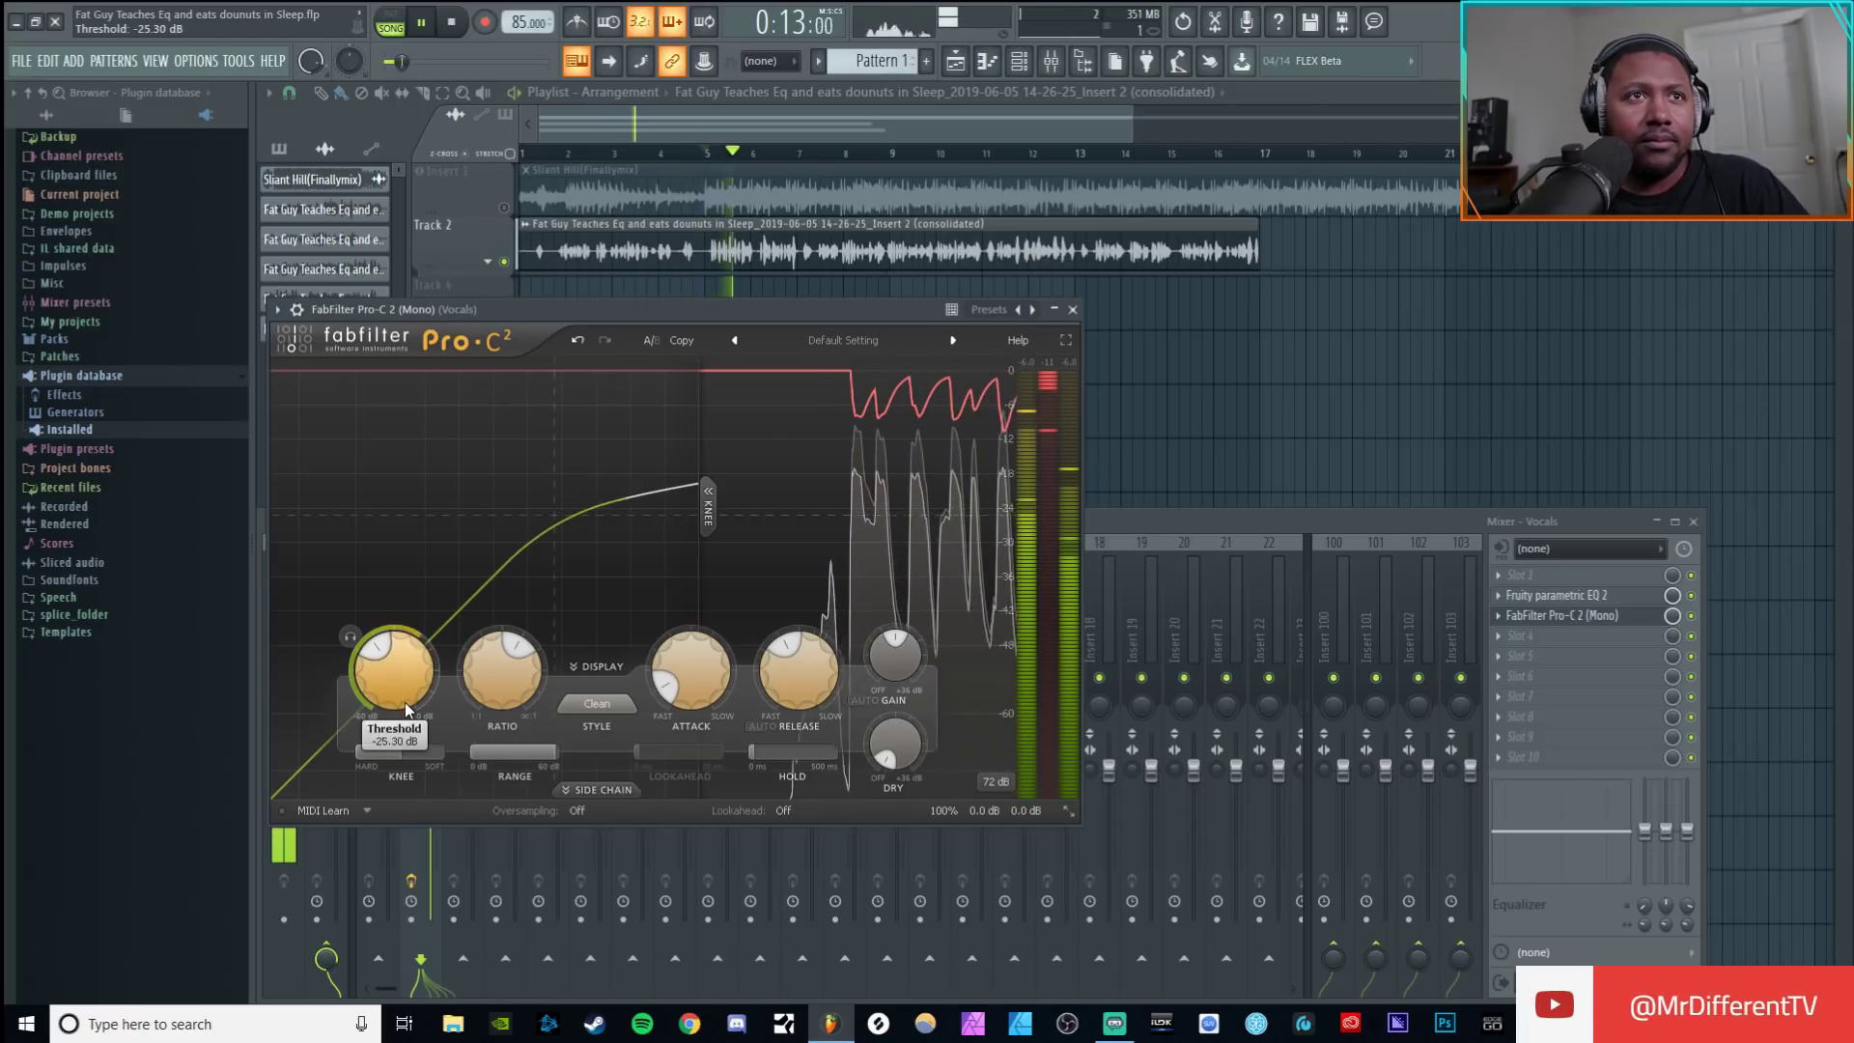
scroll(403, 703, "down", 3)
scroll(399, 699, "down", 2)
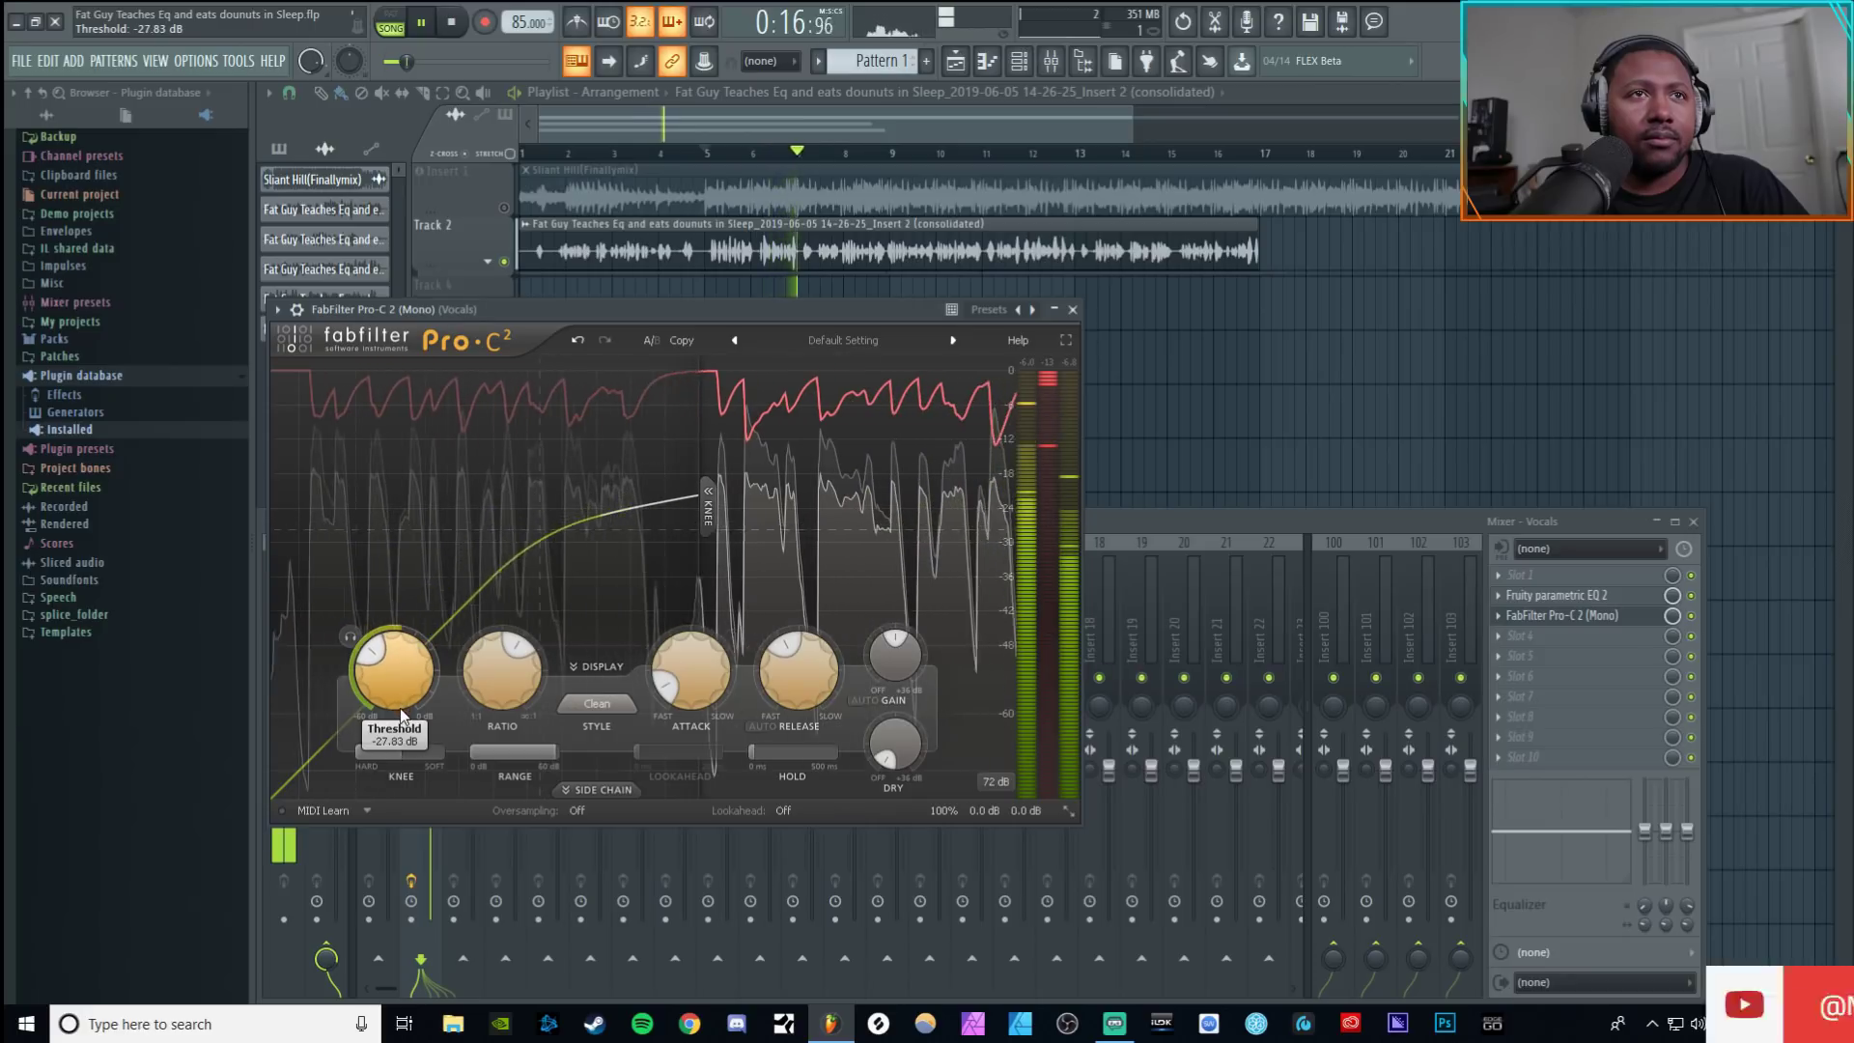
scroll(399, 707, "down", 2)
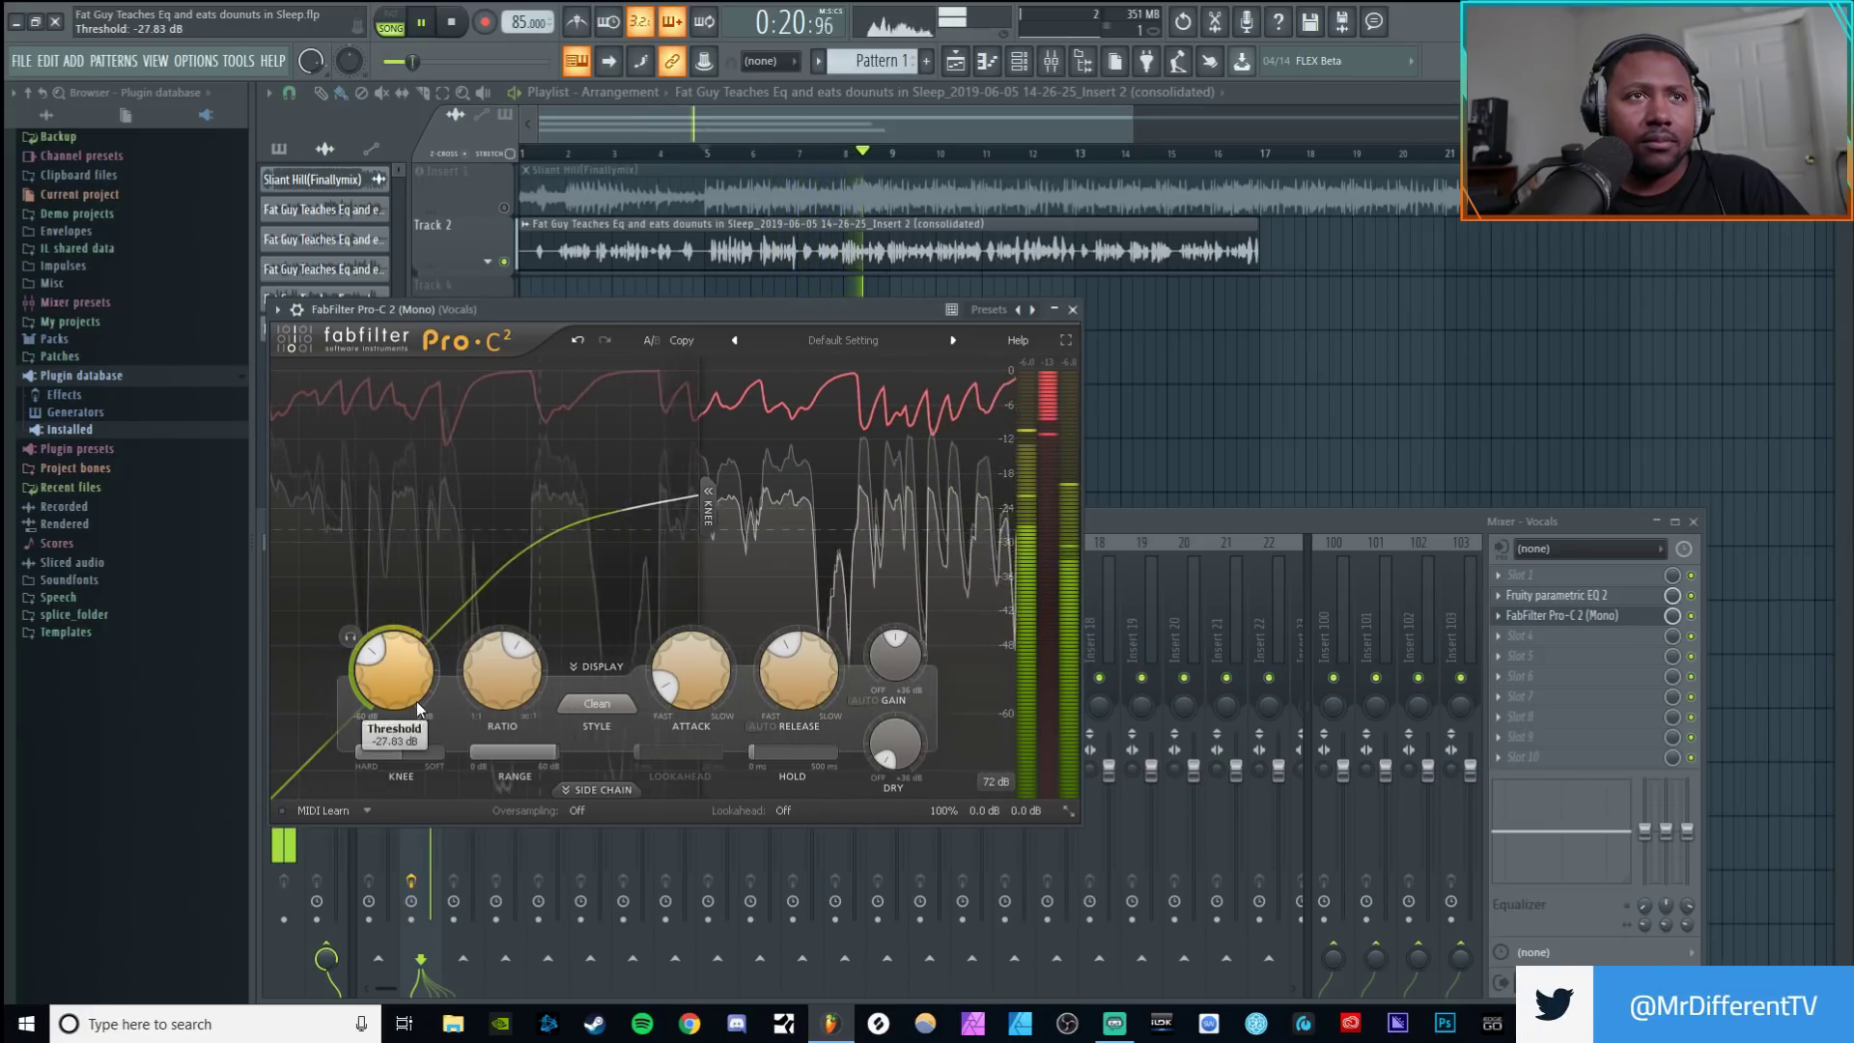
key("space")
Step: Try the ratio at 2.06:1 and raise it to 4.36:1 while auditioning the vocals
mouse_move(507, 692)
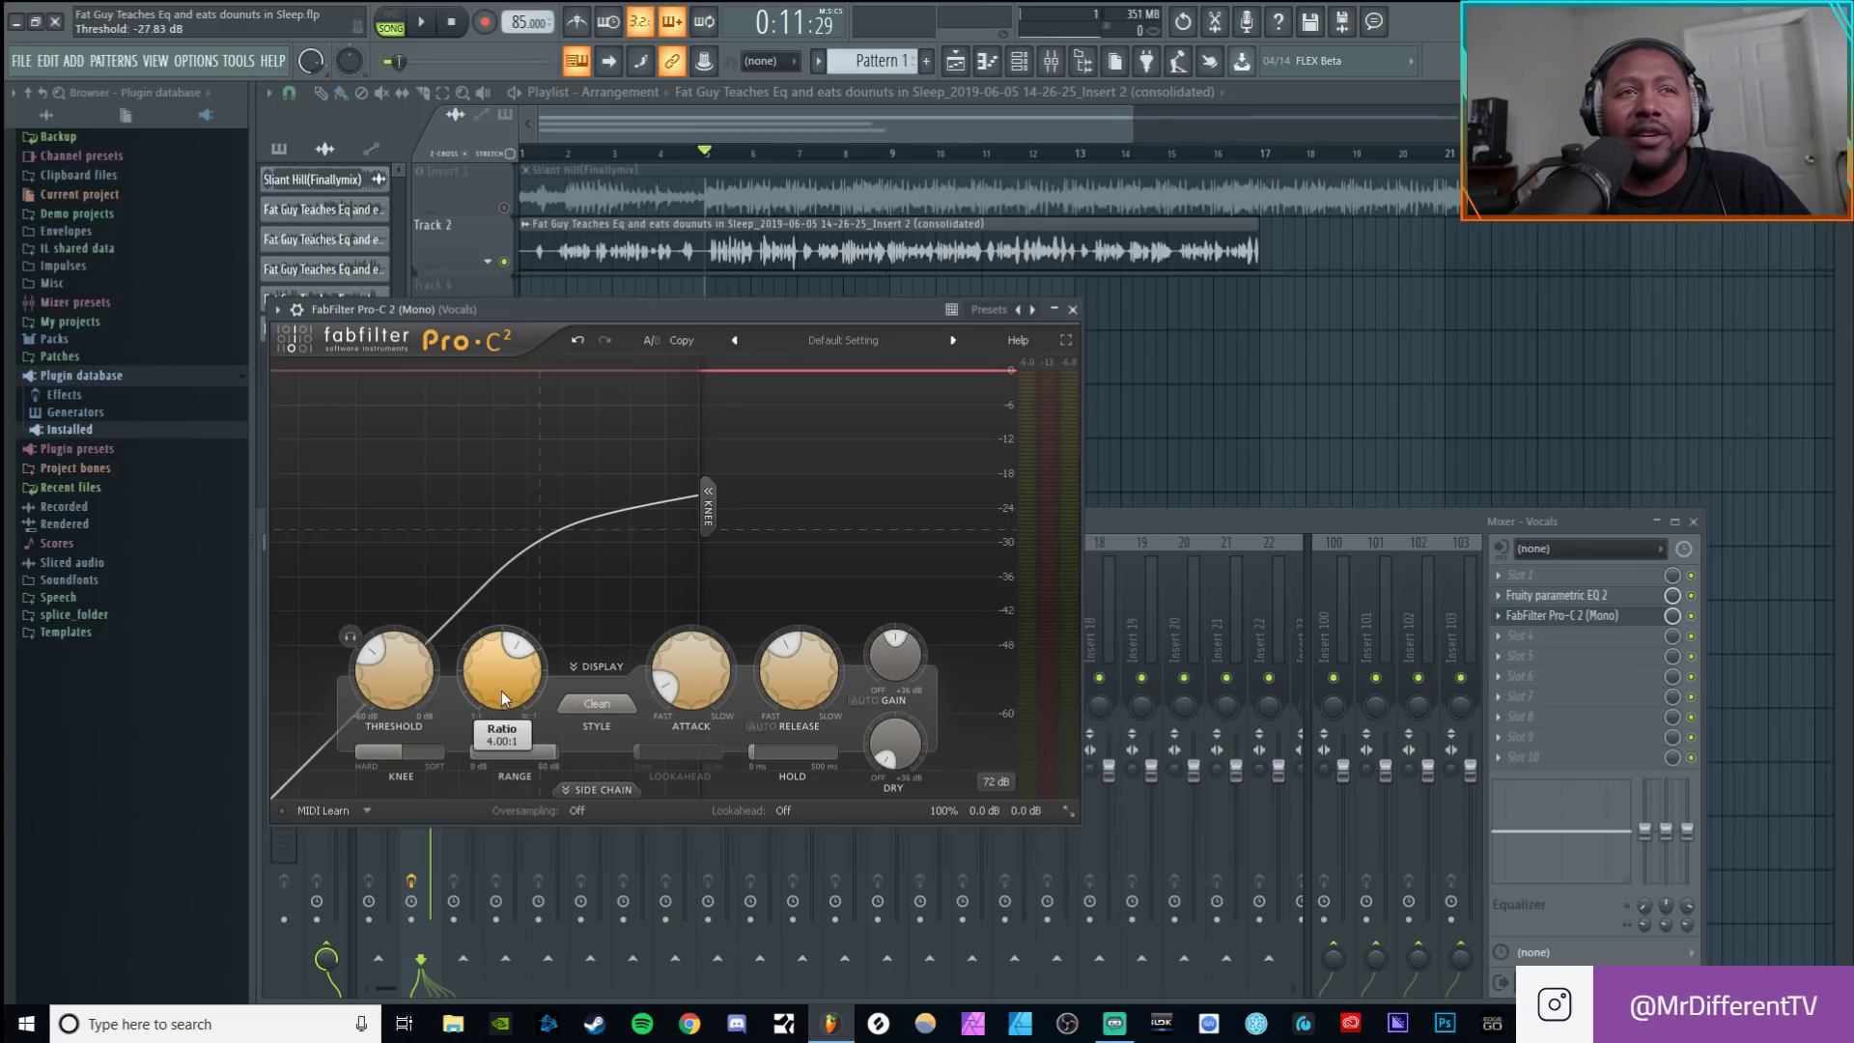
left_click_drag(501, 693, 507, 770)
key("space")
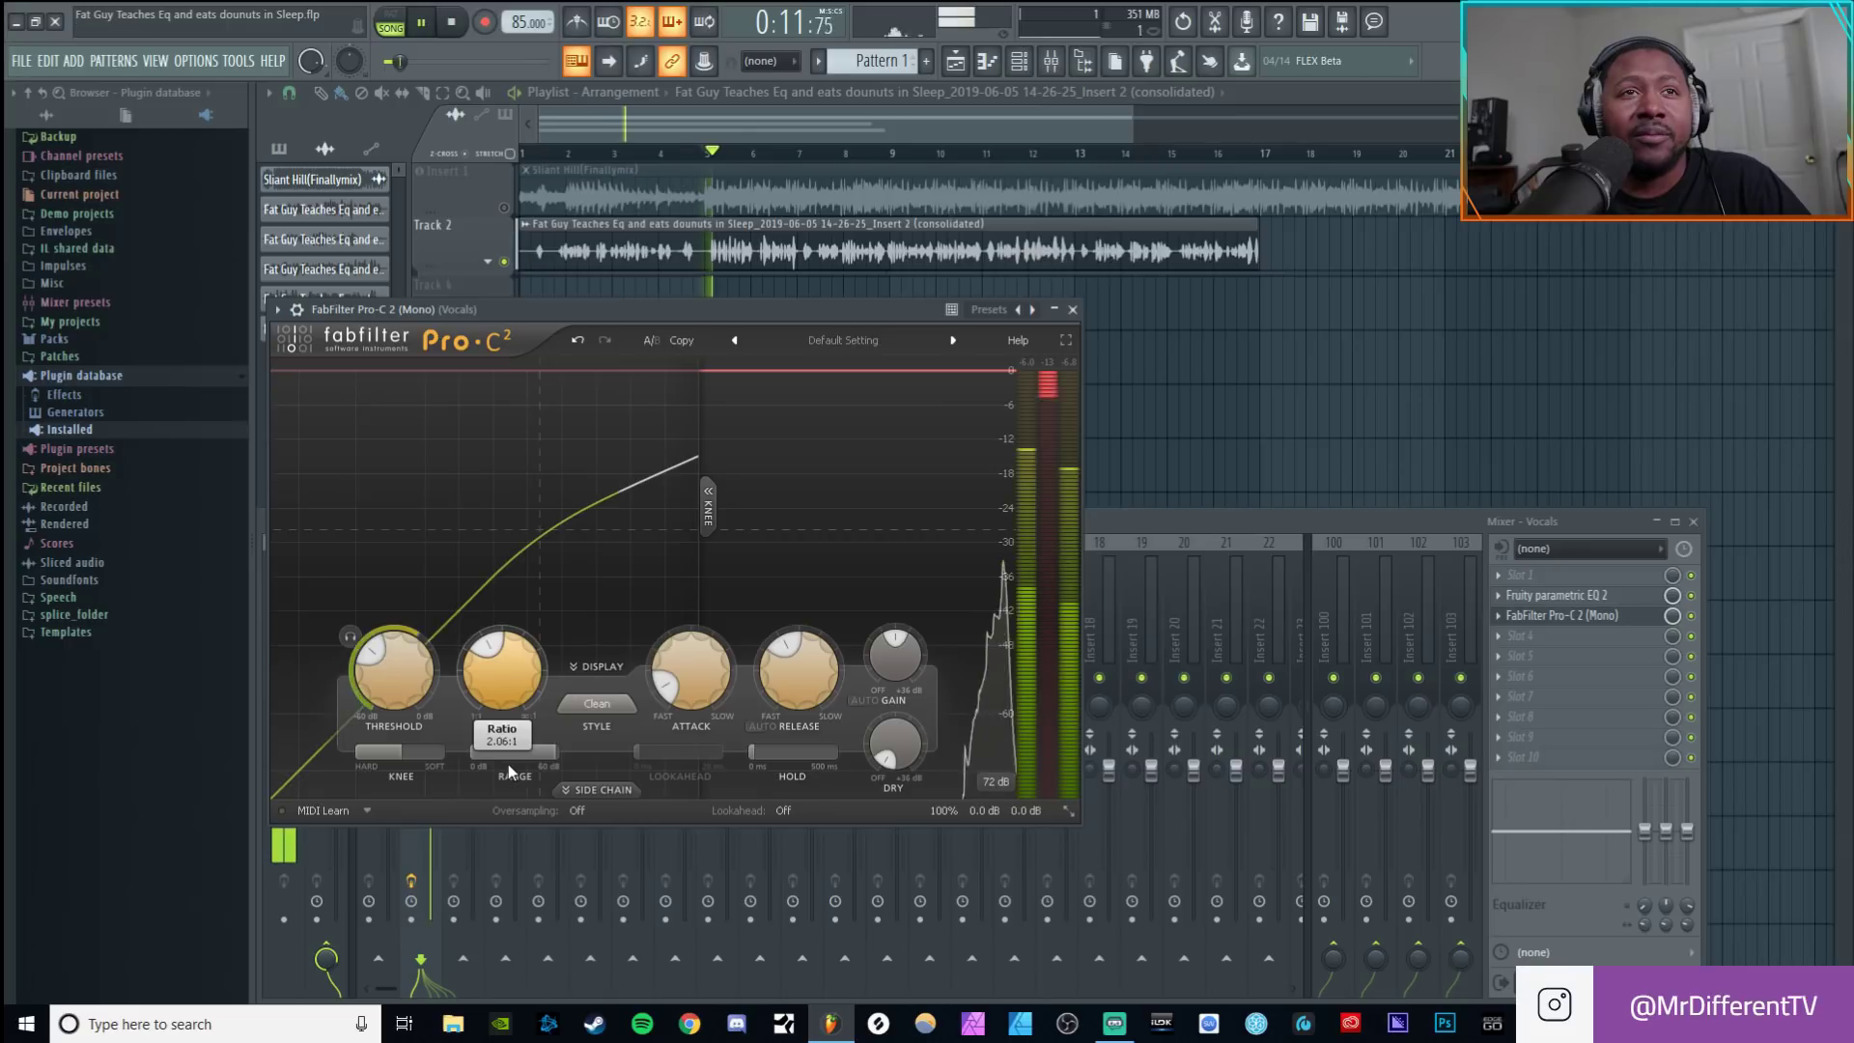
left_click_drag(510, 773, 502, 717)
key("space")
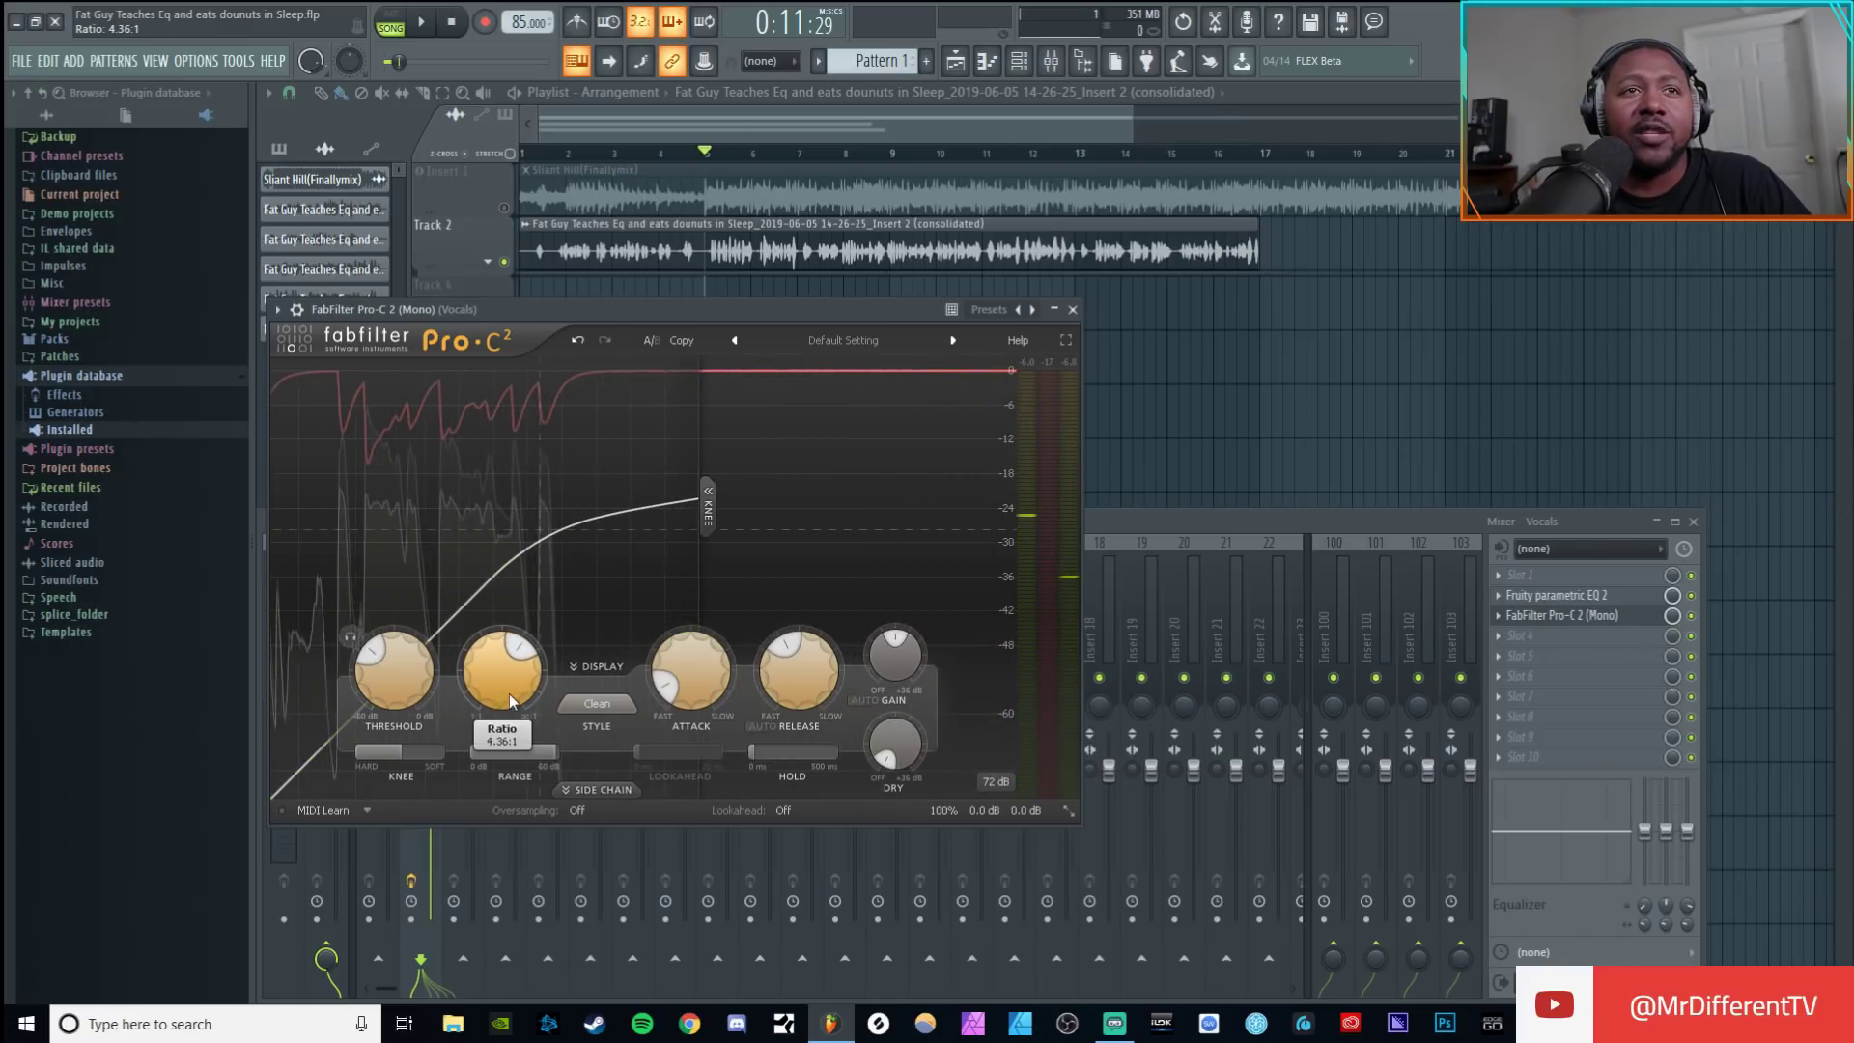
Step: Set the compressor's ratio to exactly 4:1
double_click(502, 740)
type("4")
key("Return")
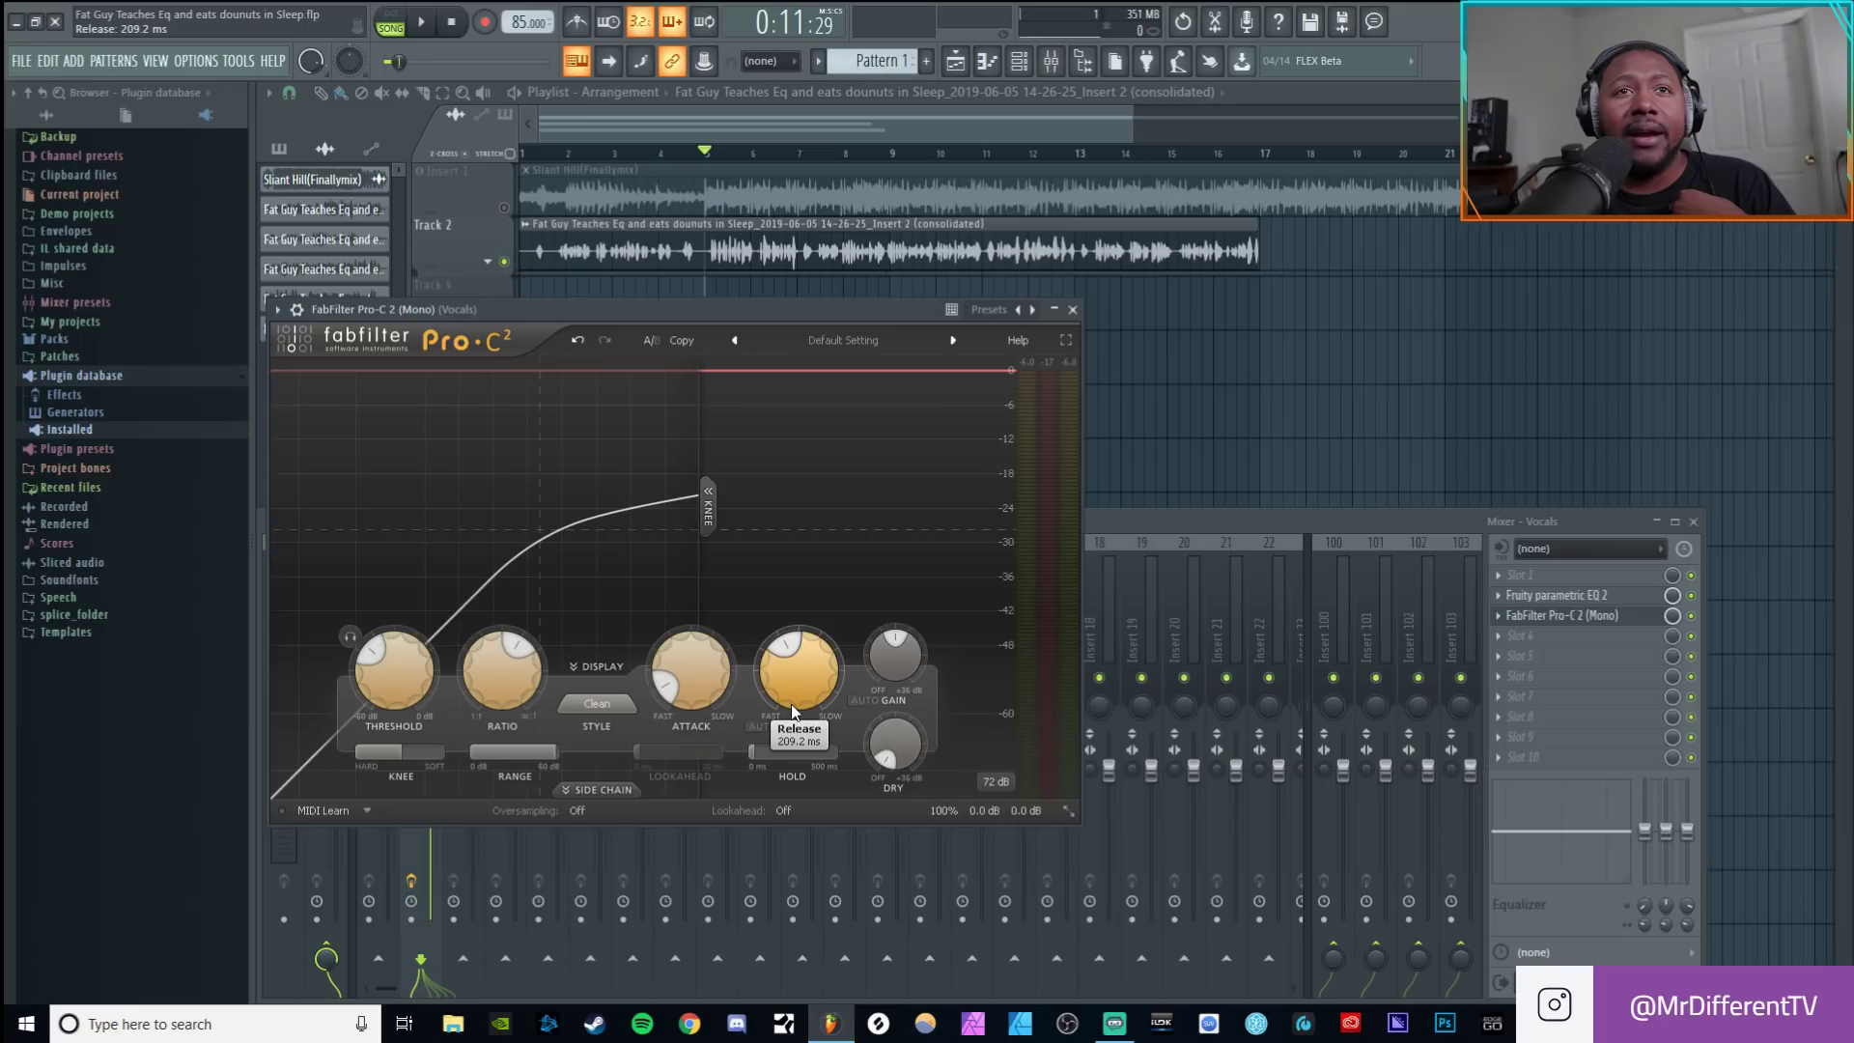
Step: Drop the attack to 0.005 ms and the release to 10 ms, and during vocal playback raise them to 1.35 ms and 113.7 ms
scroll(790, 707, "down", 10)
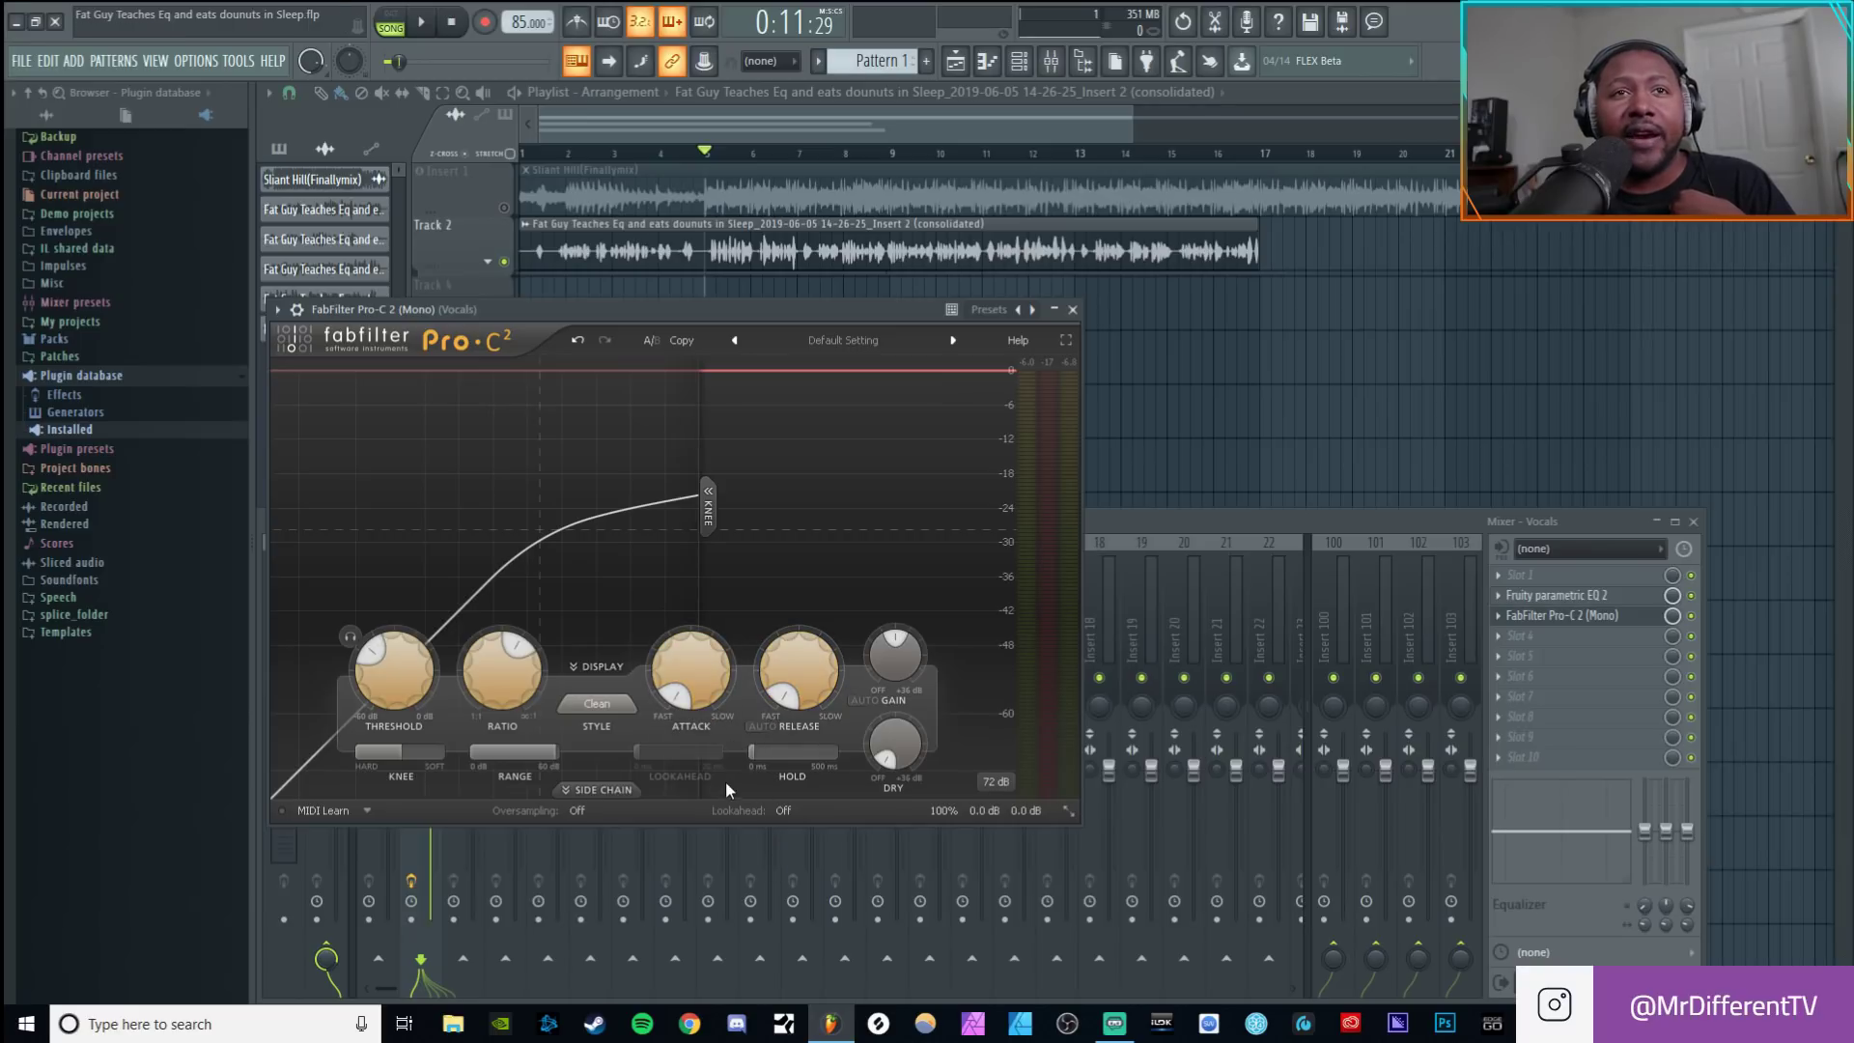
mouse_move(721, 674)
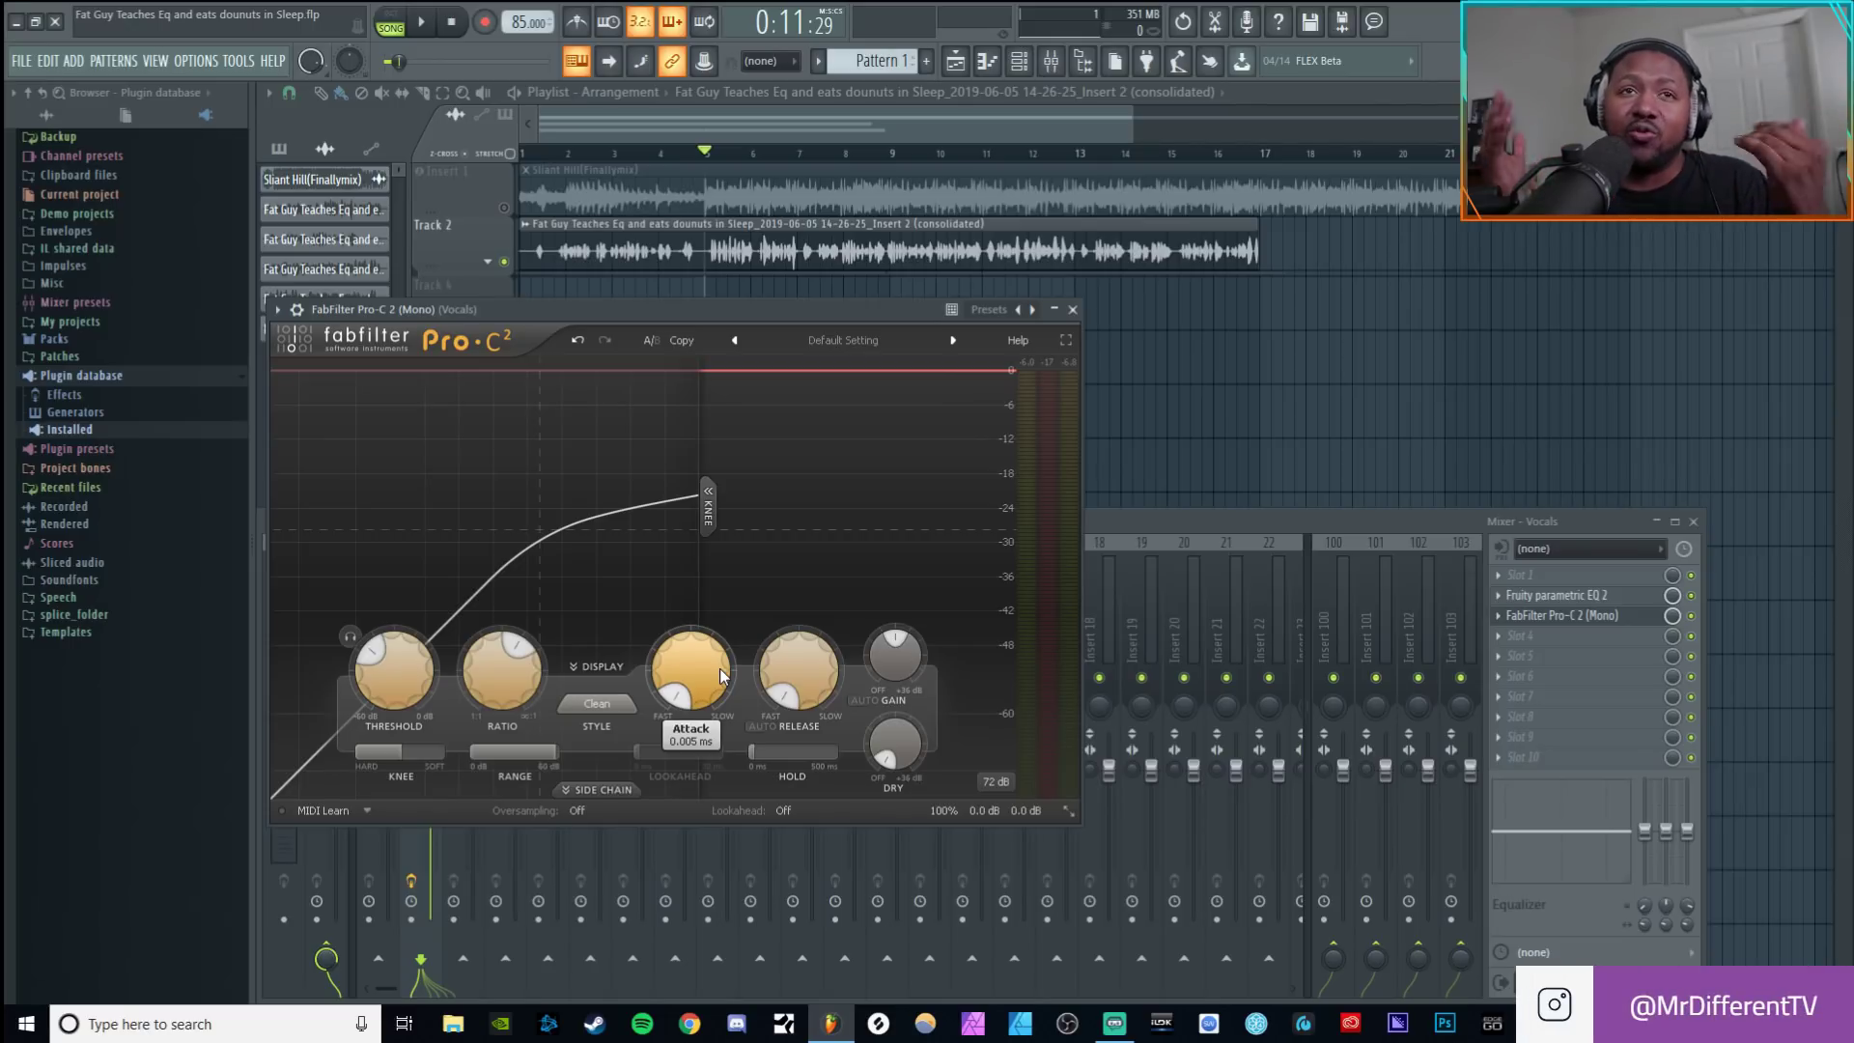
key("space")
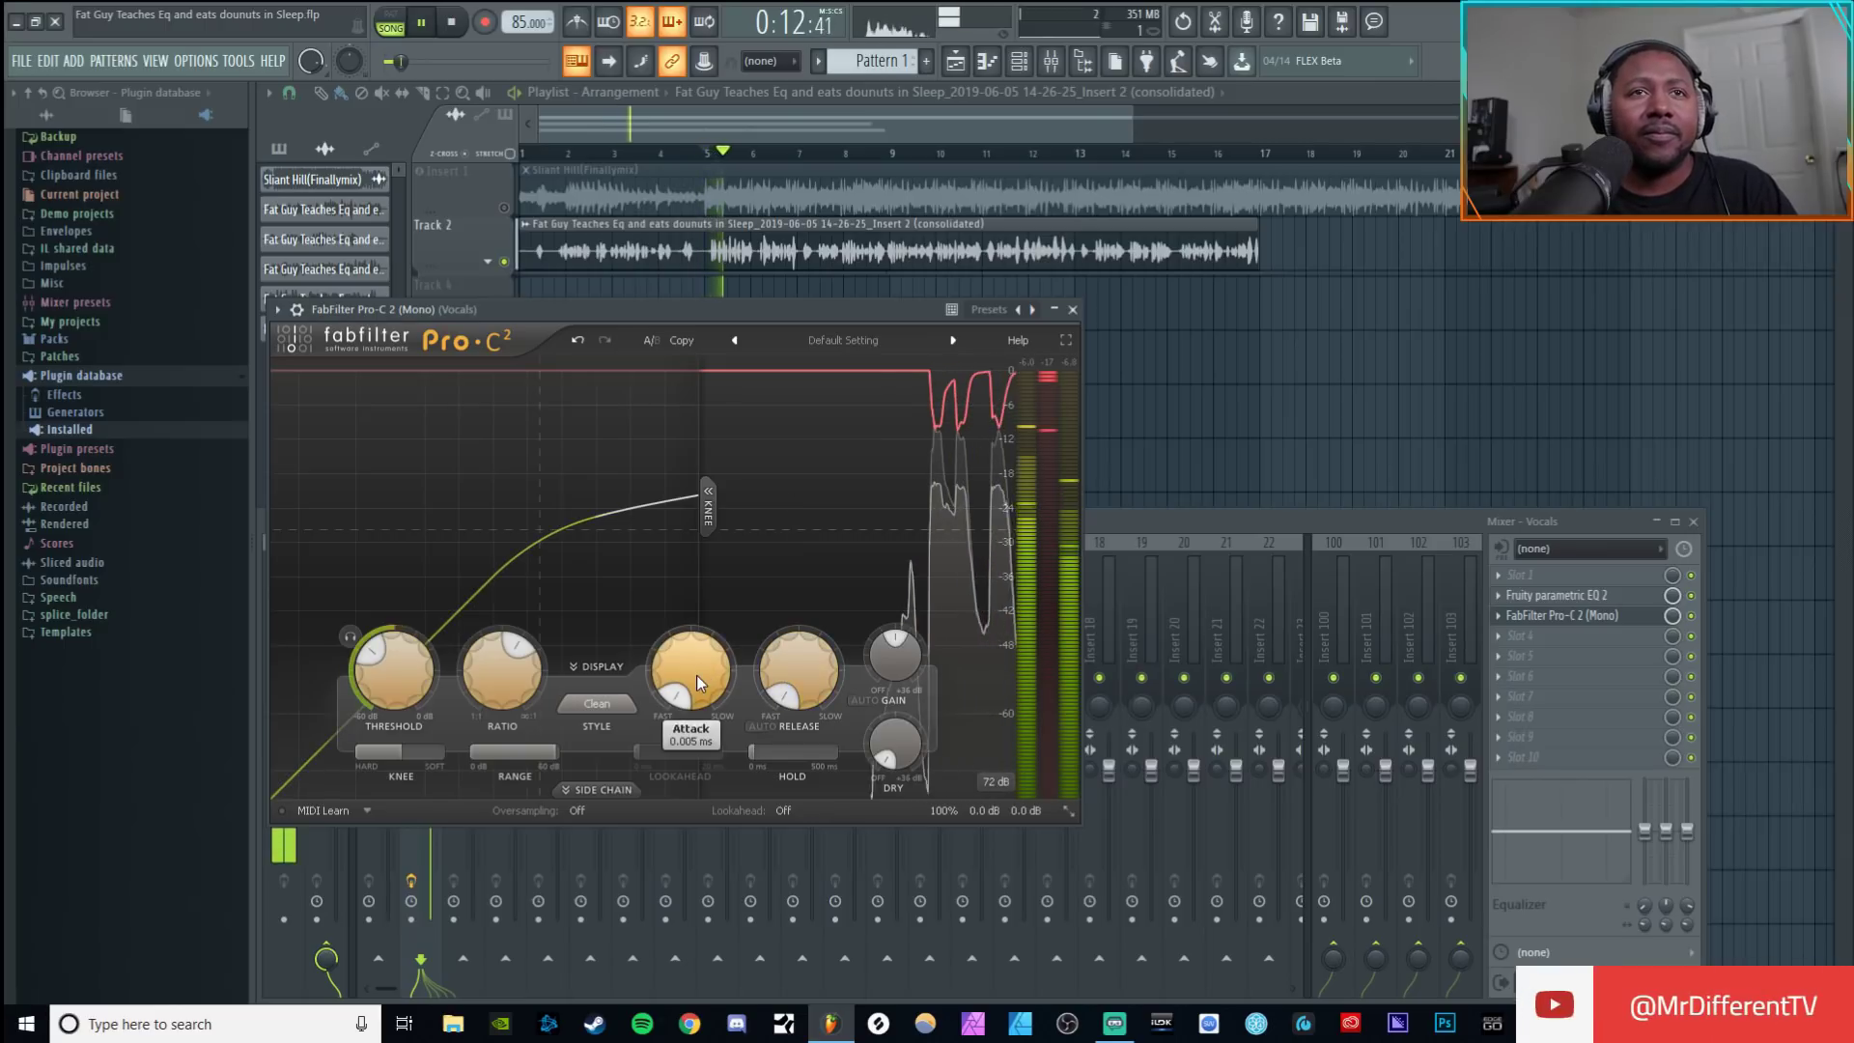
left_click_drag(699, 693, 703, 641)
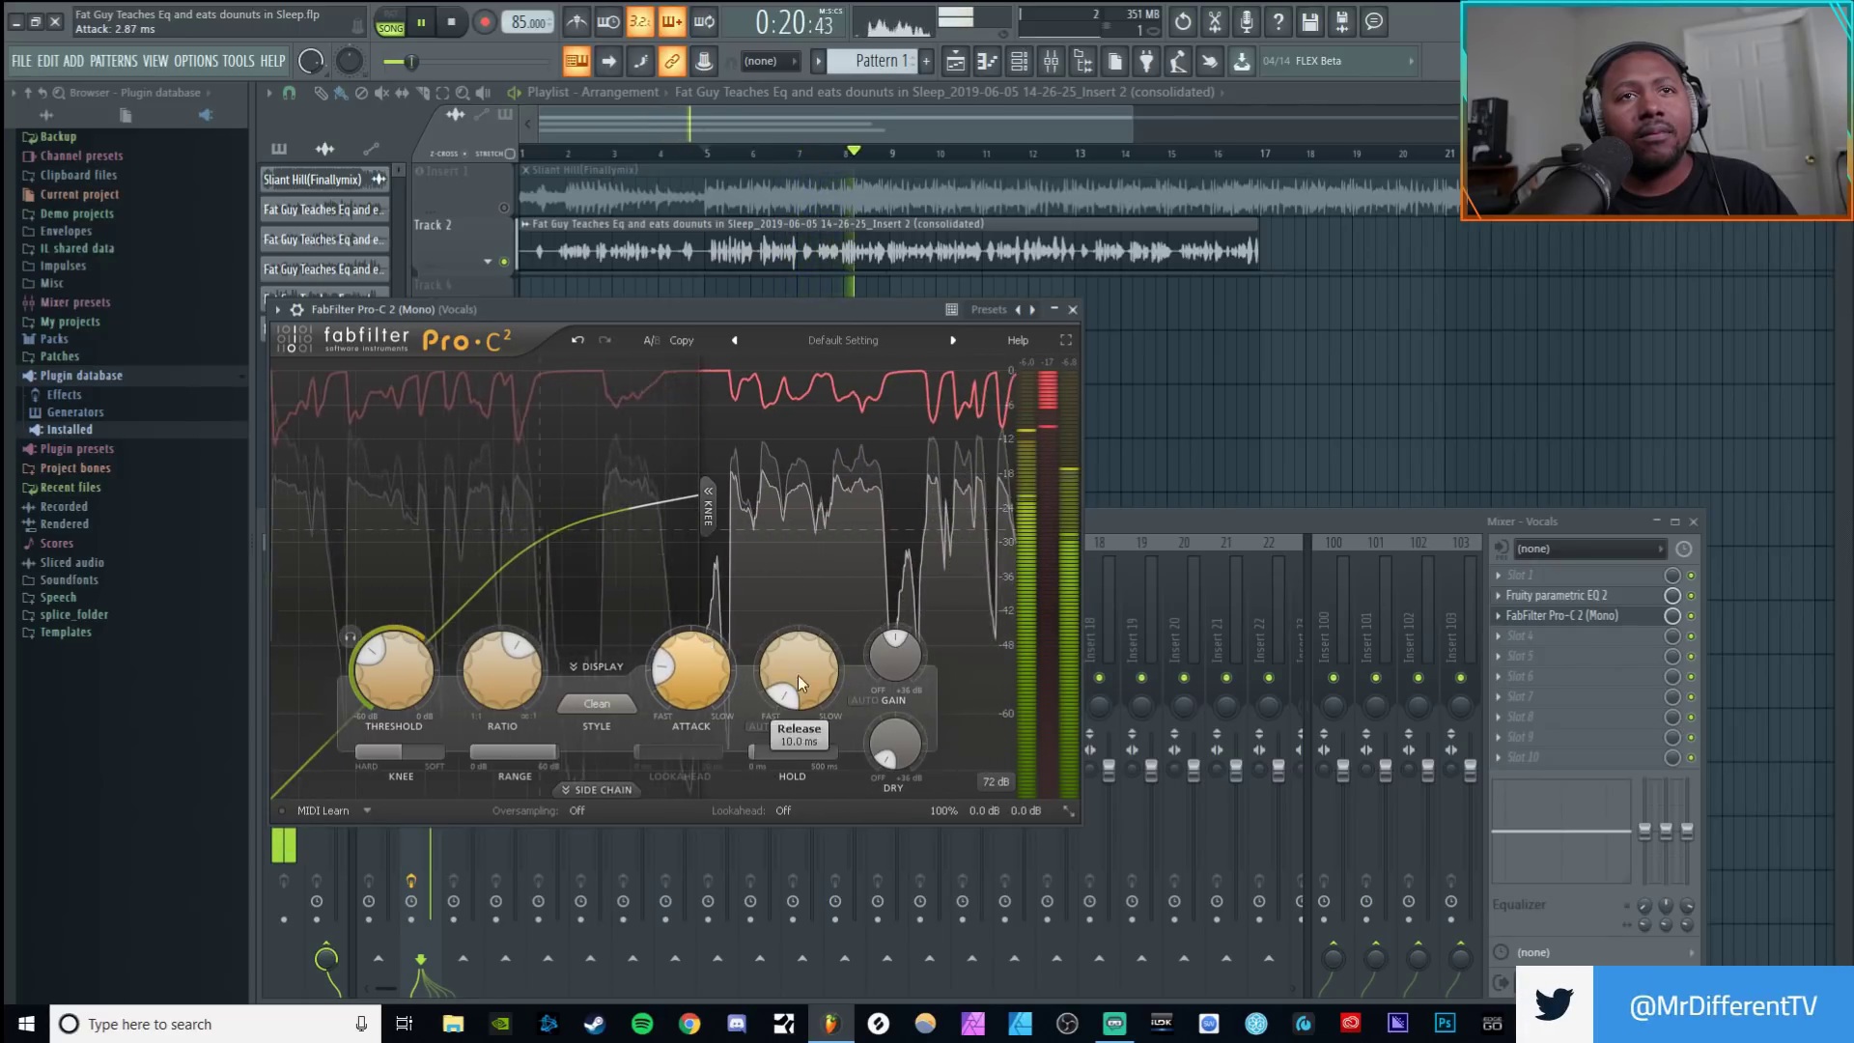
left_click_drag(837, 697, 799, 706)
left_click_drag(691, 680, 704, 720)
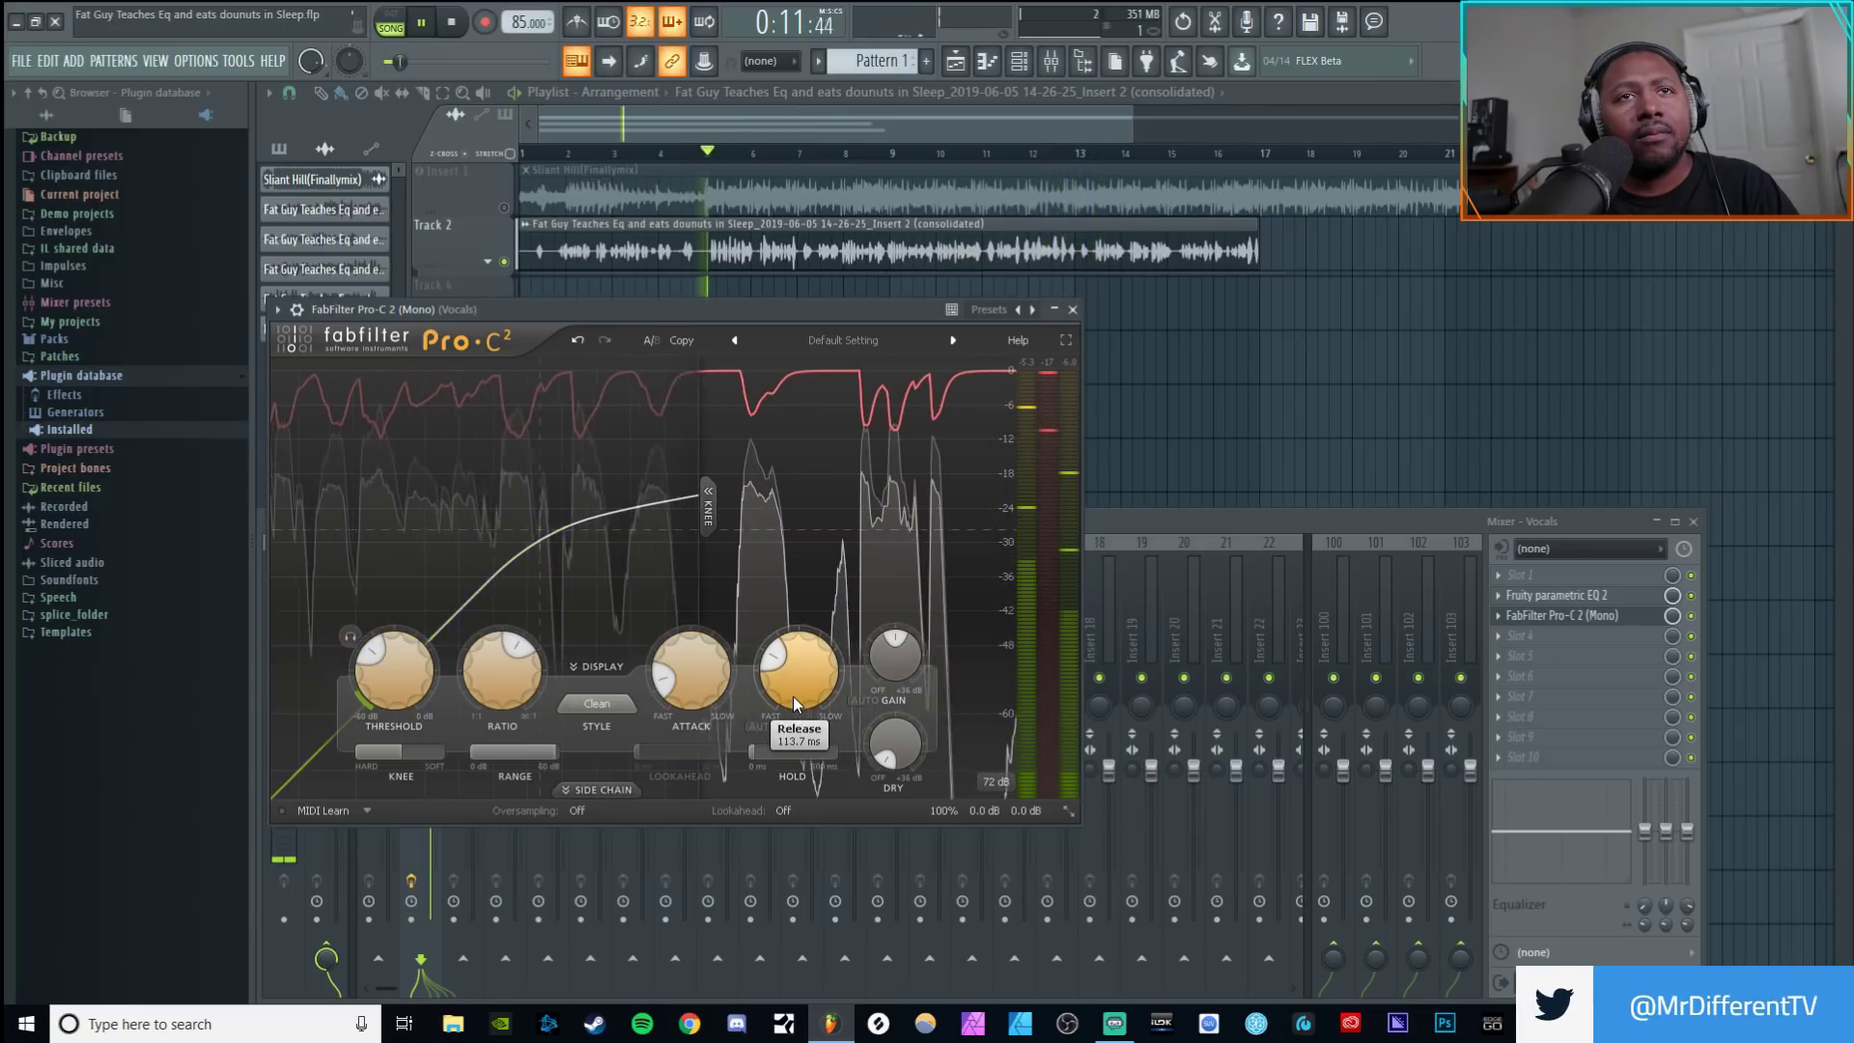
left_click_drag(734, 708, 703, 671)
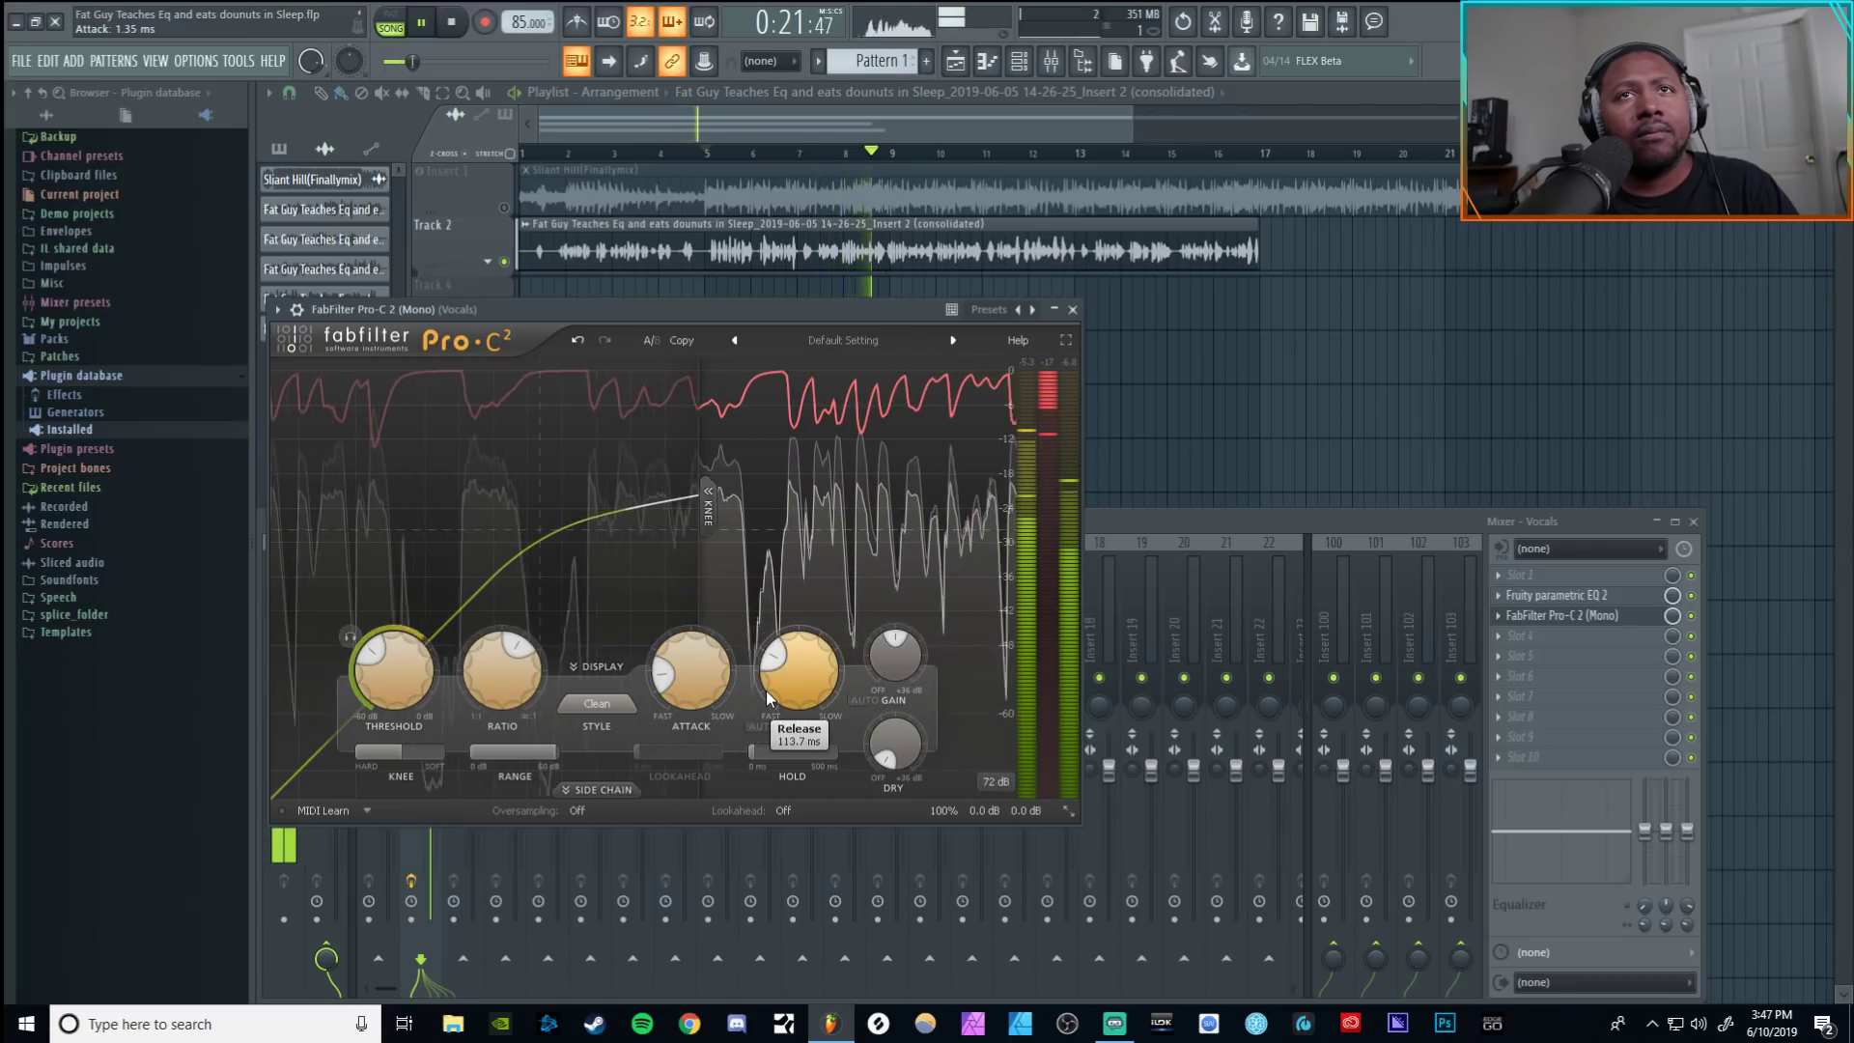
Step: Raise the compressor's wet gain to +5.22 dB while replaying the vocals
key("space")
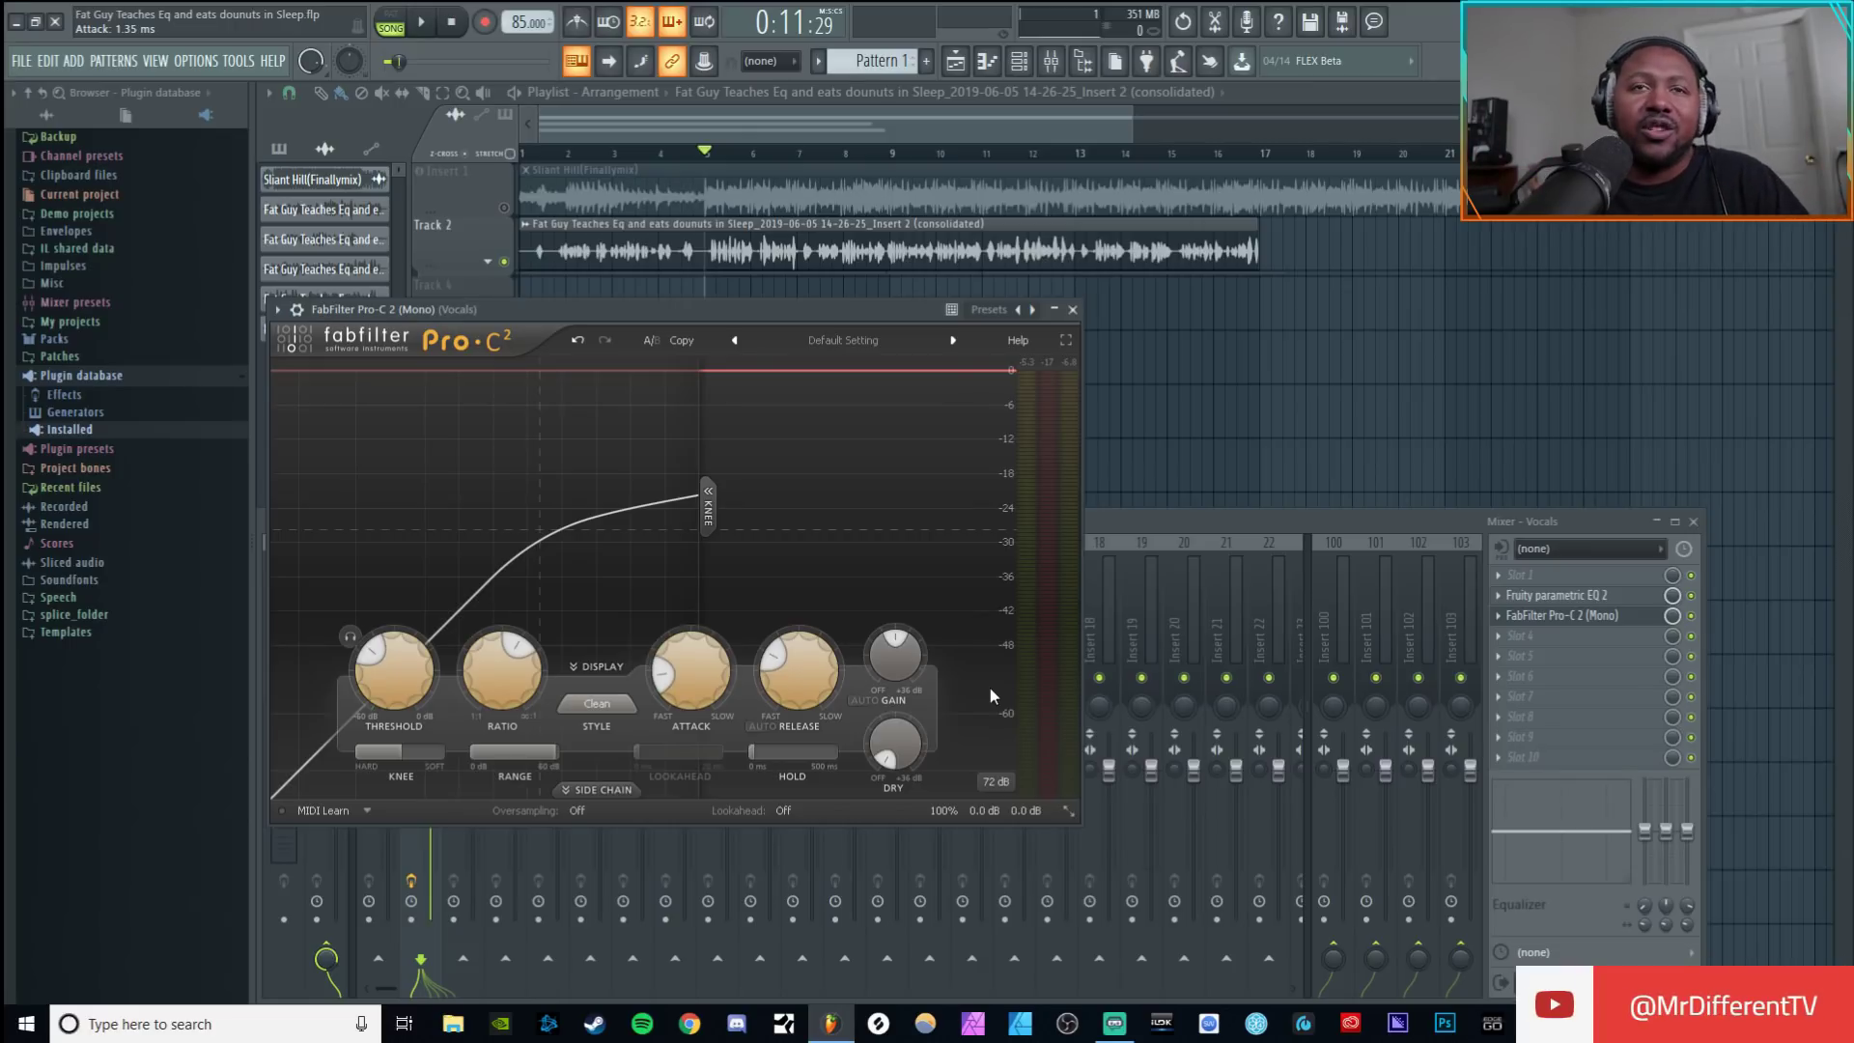
key("space")
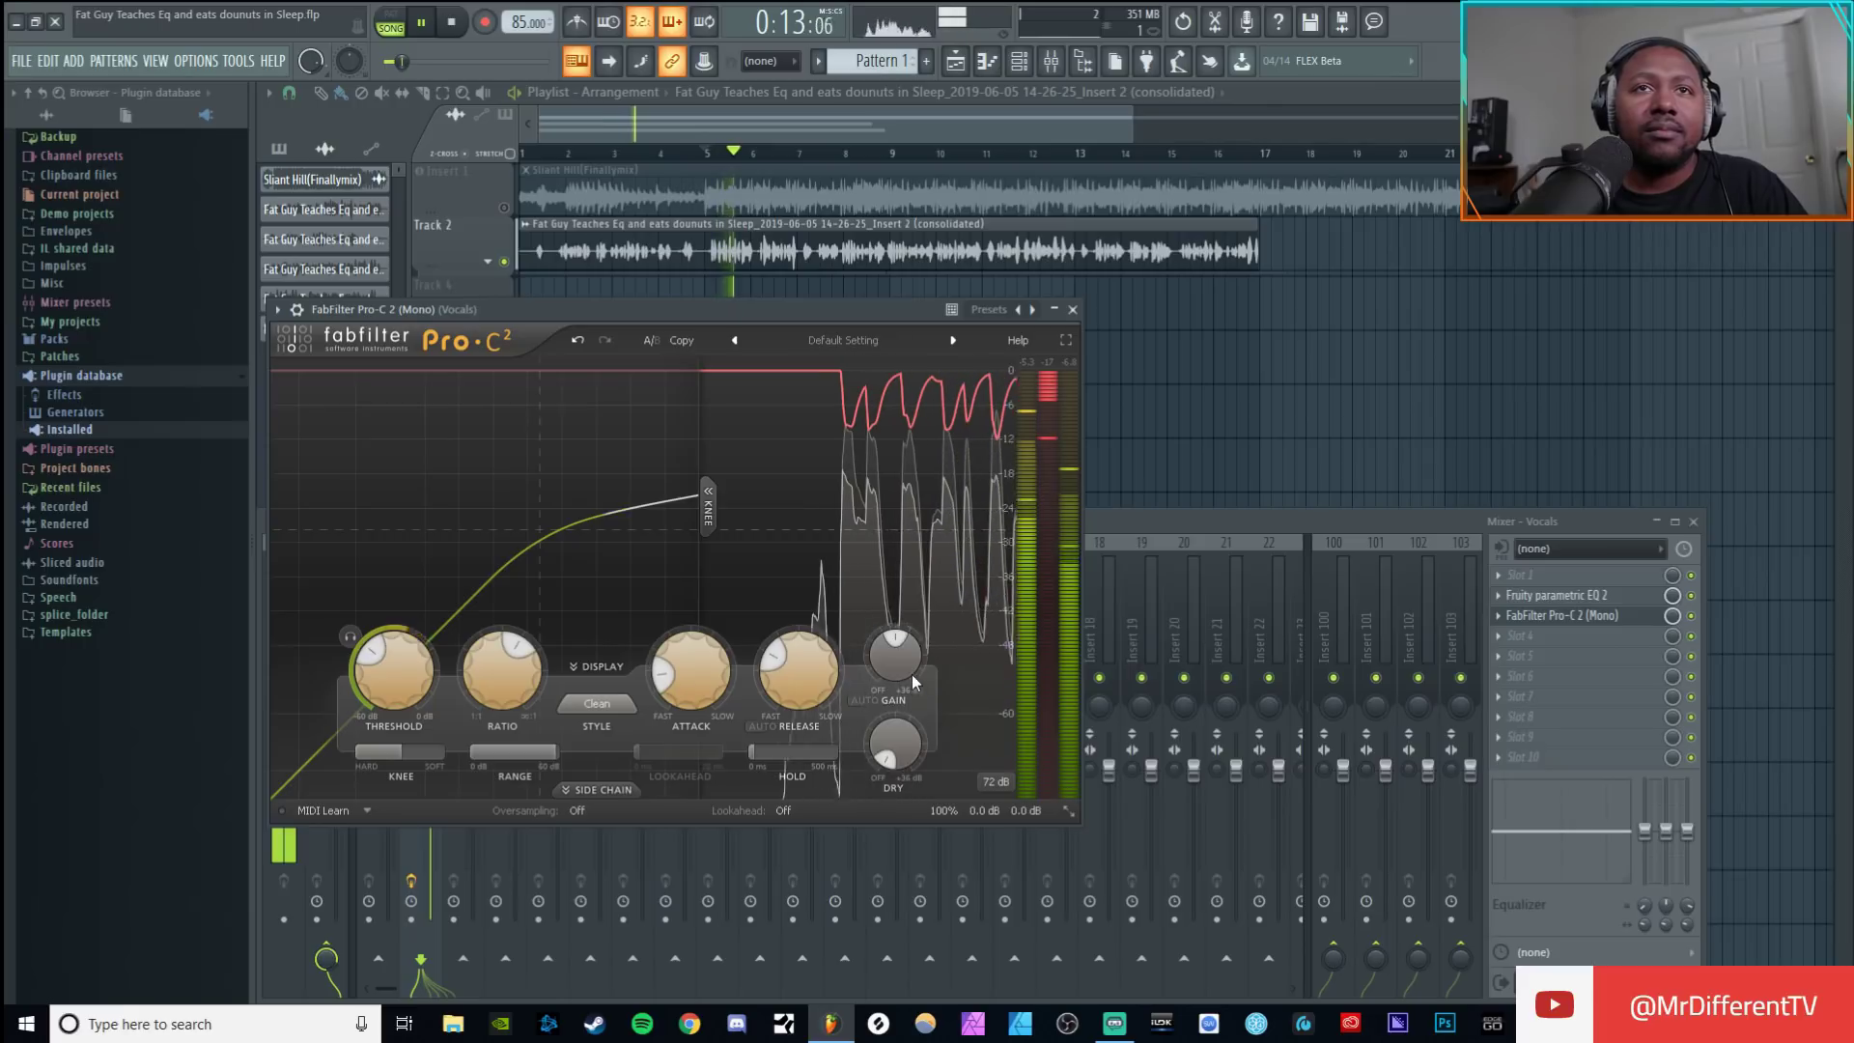
left_click_drag(911, 674, 892, 595)
mouse_move(887, 670)
left_mouse_down()
mouse_move(888, 652)
mouse_move(890, 673)
left_mouse_up()
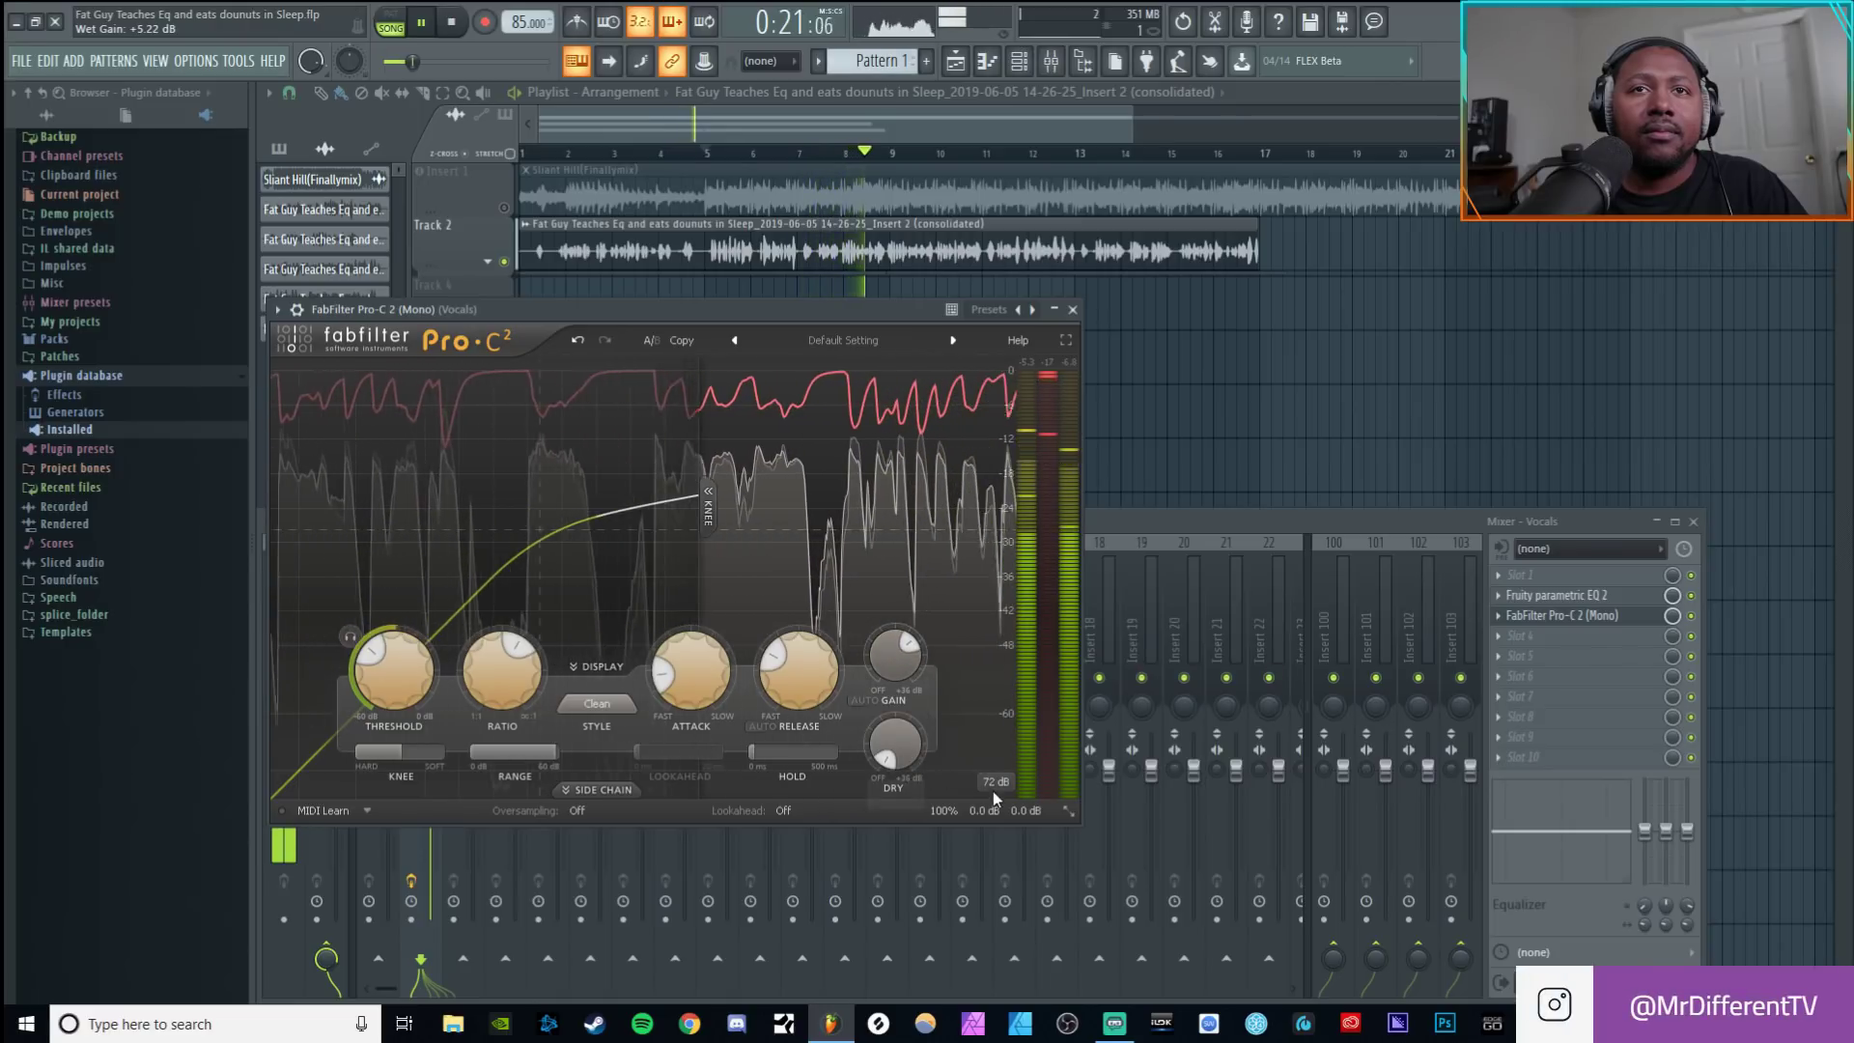
Step: Bypass and re-enable the compressor to compare vocal levels, and fine-tune the wet gain to +5.61 dB
mouse_move(1006, 809)
left_click(939, 784)
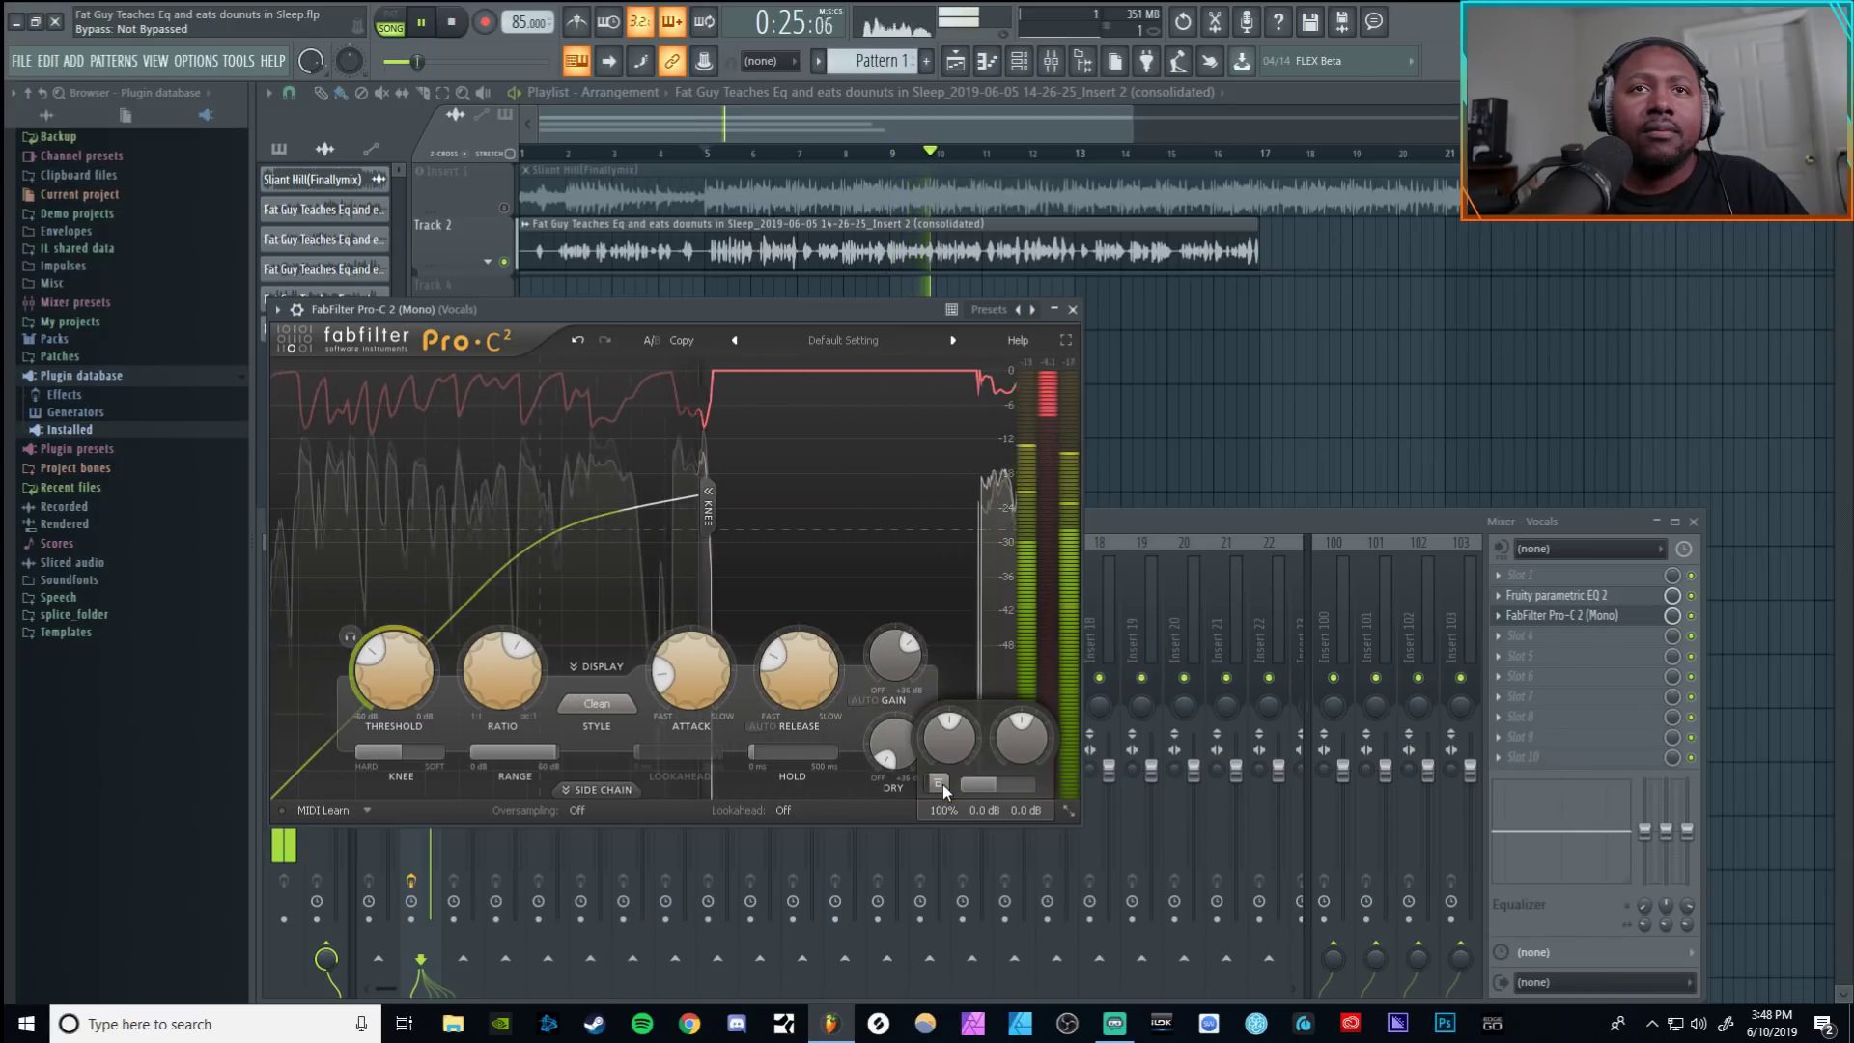
left_click(938, 783)
left_click_drag(897, 675, 896, 666)
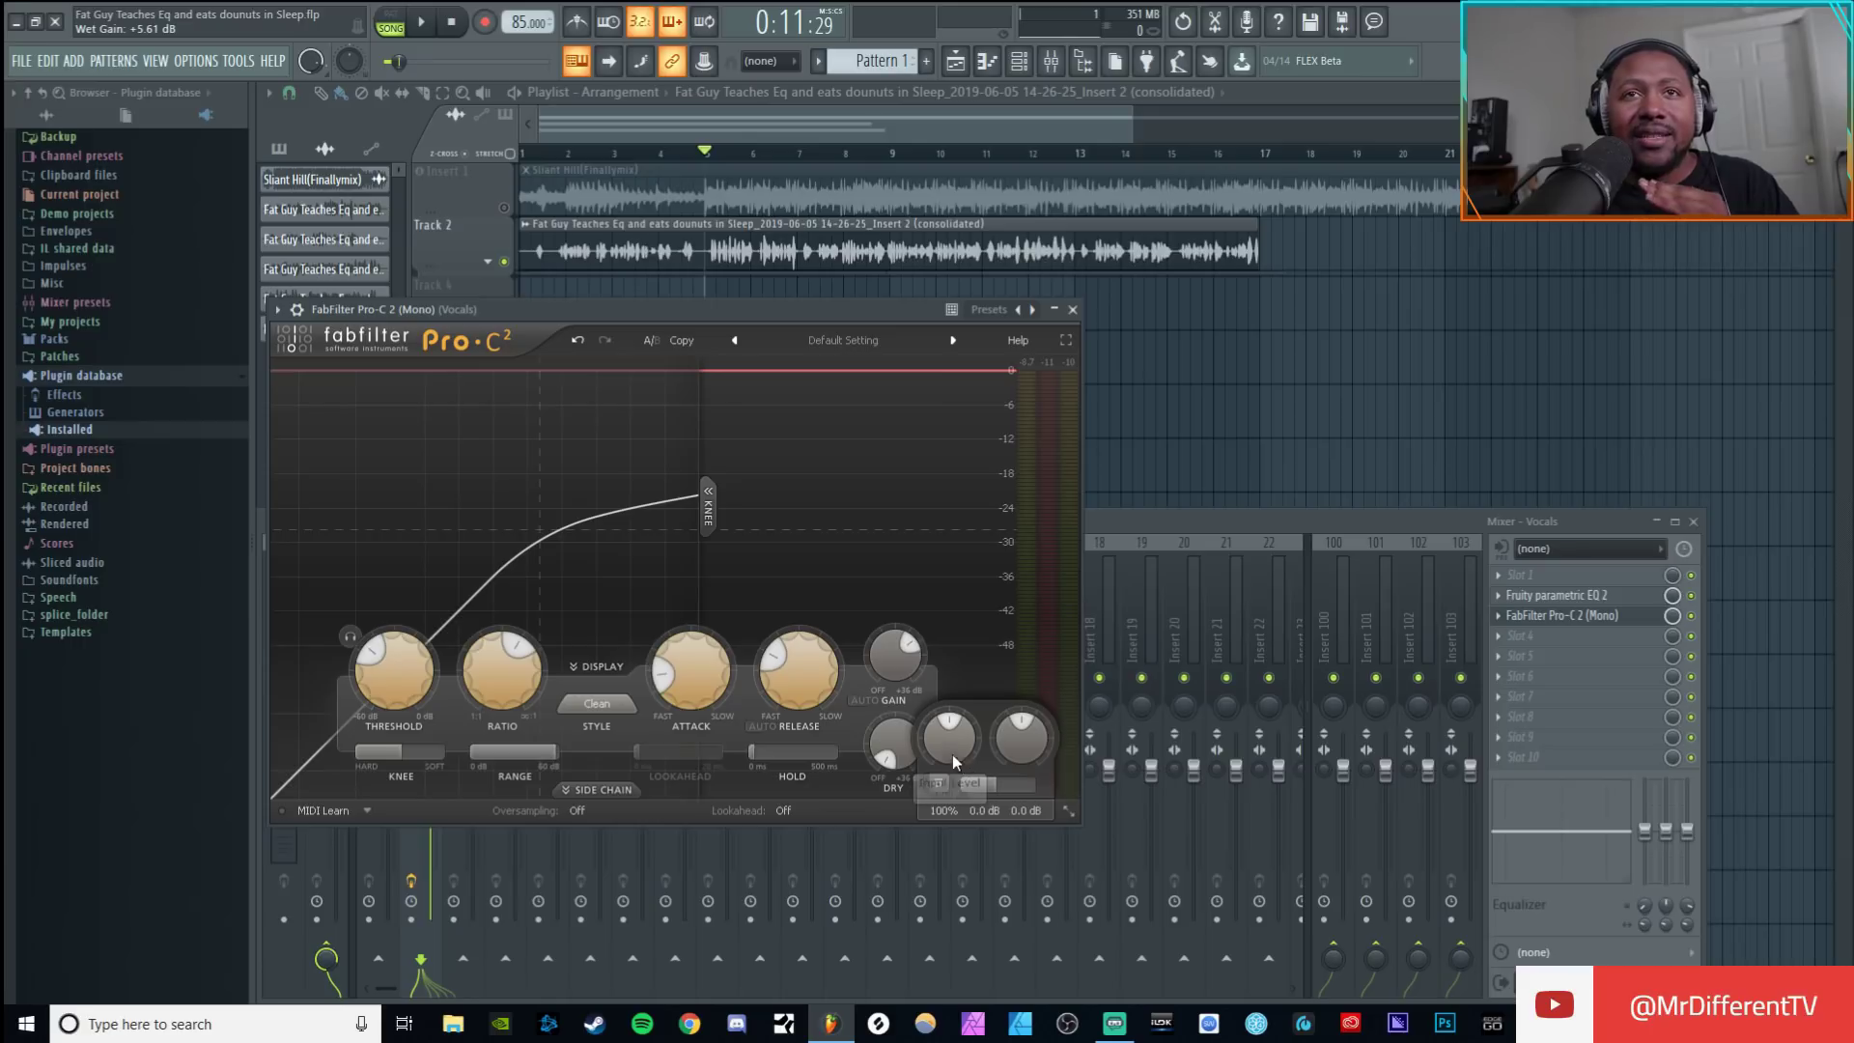
Step: Replay the vocals and compare their sound with the compressor bypassed and active
key("space")
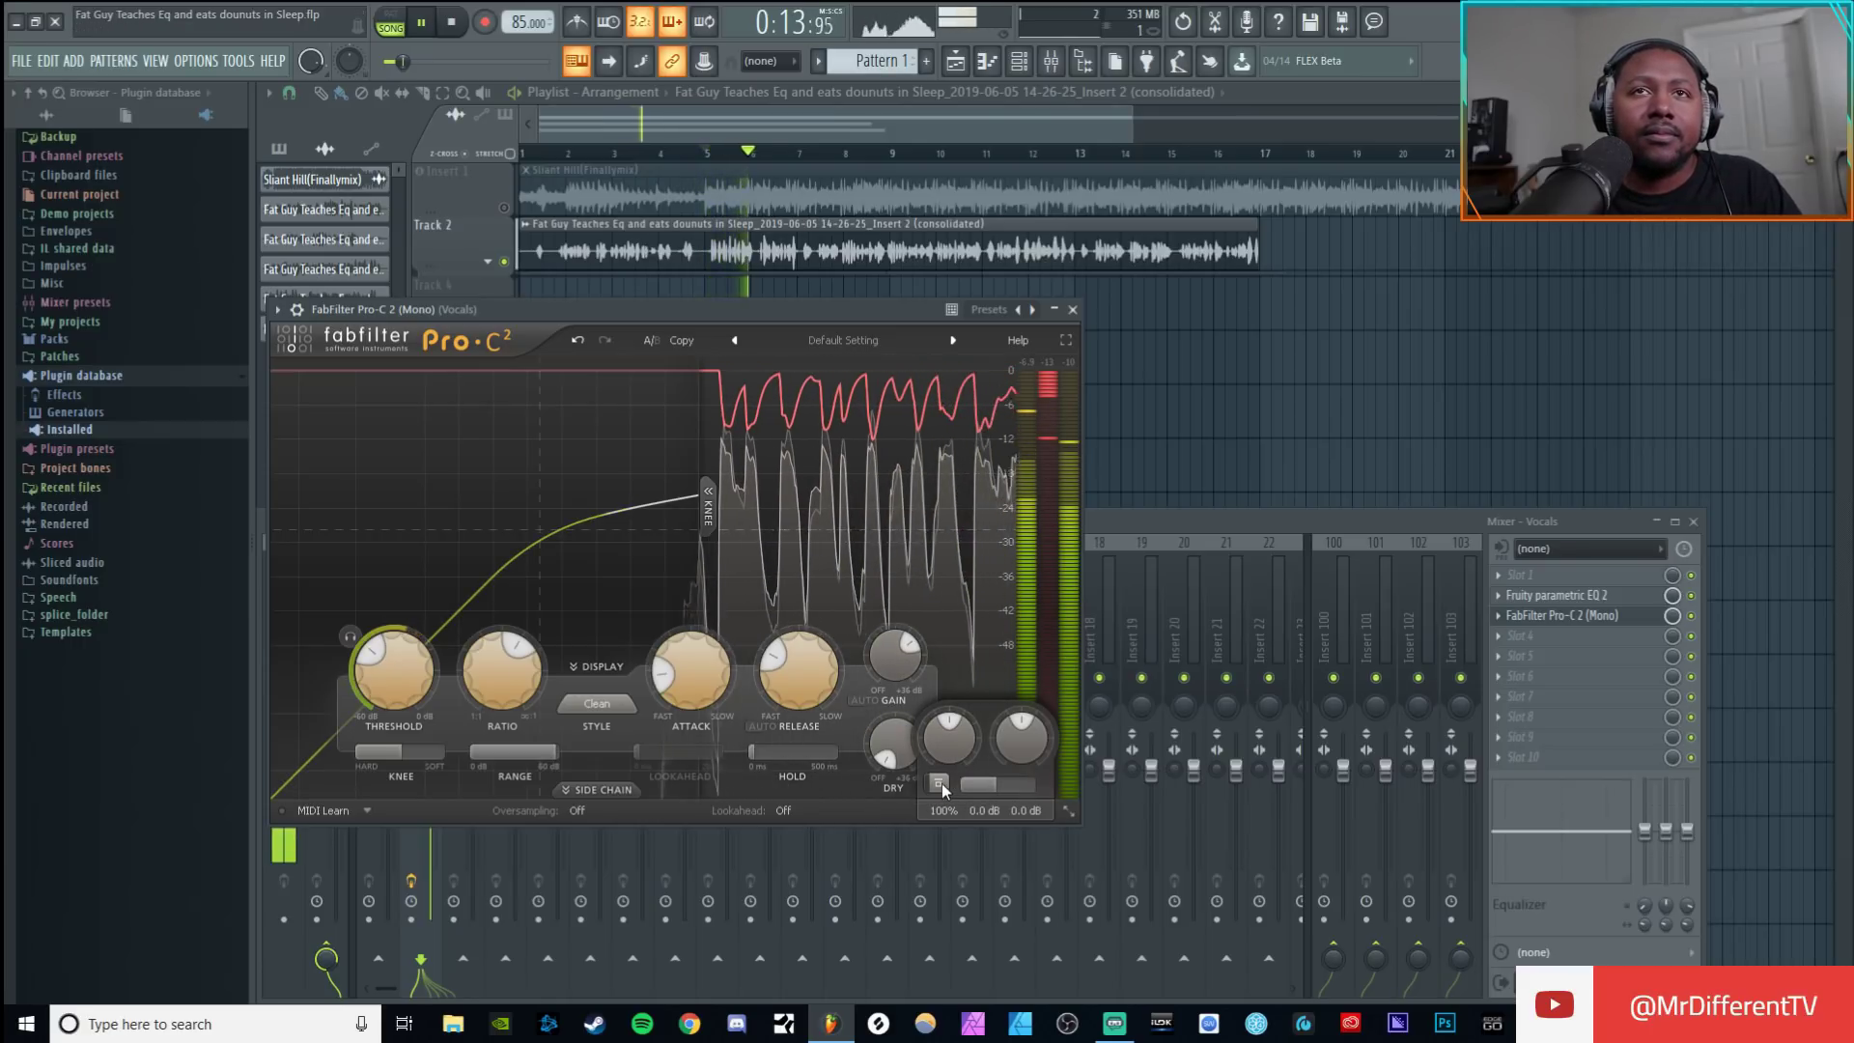
left_click(937, 784)
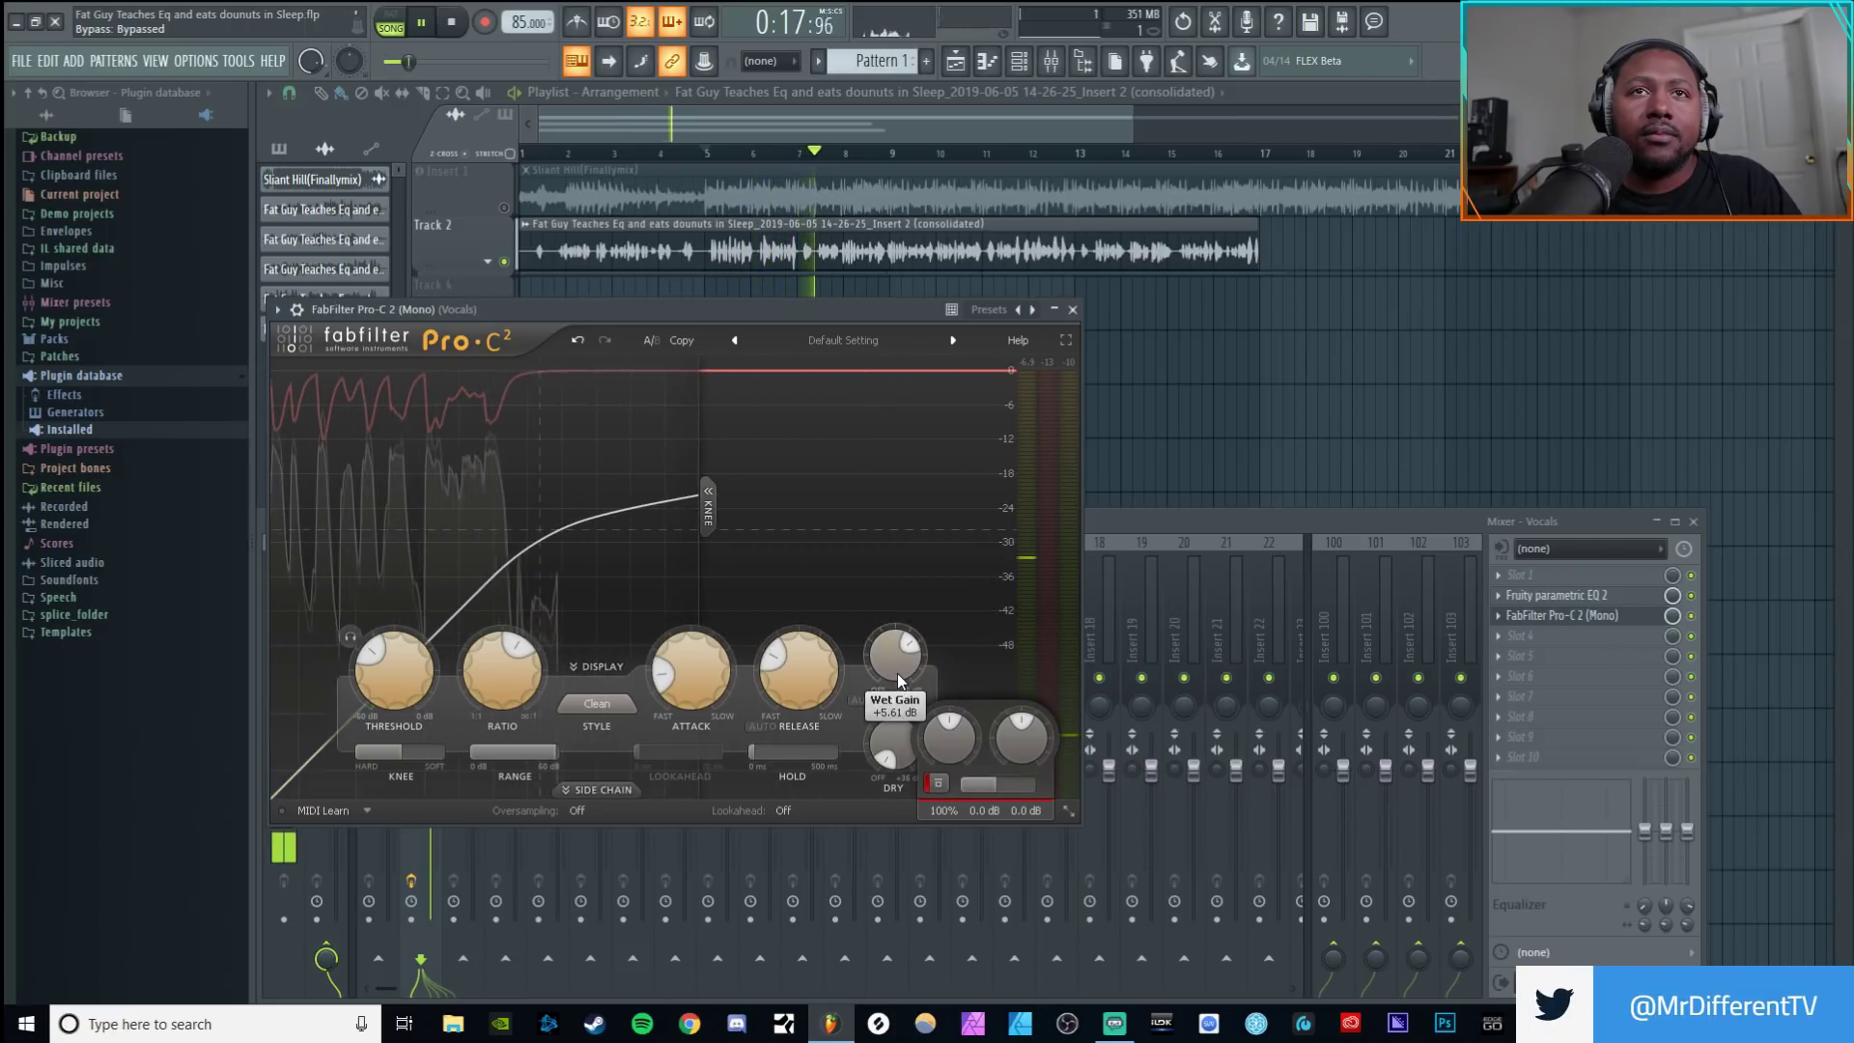
left_click(938, 784)
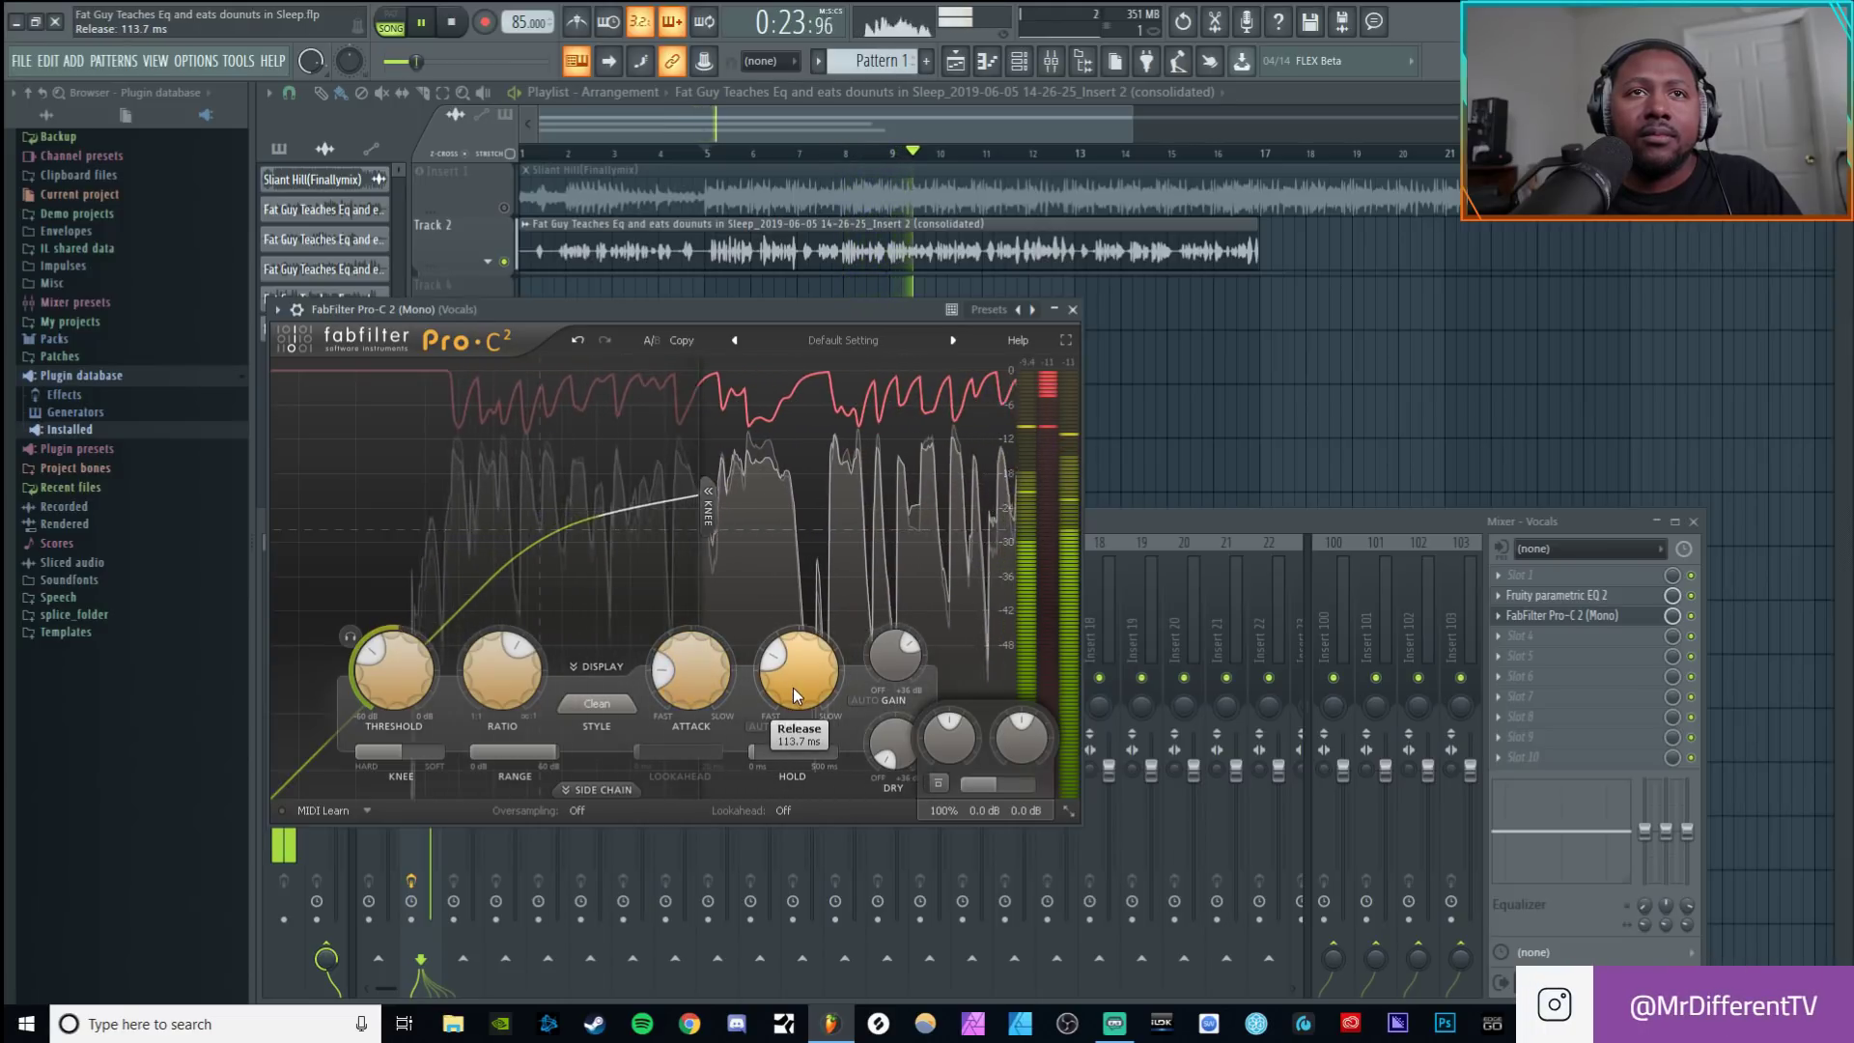
Step: Try the release at 78.9 ms, raise it to 145.1 ms, and check the vocals with the compressor bypassed and active
scroll(795, 692, "down", 2)
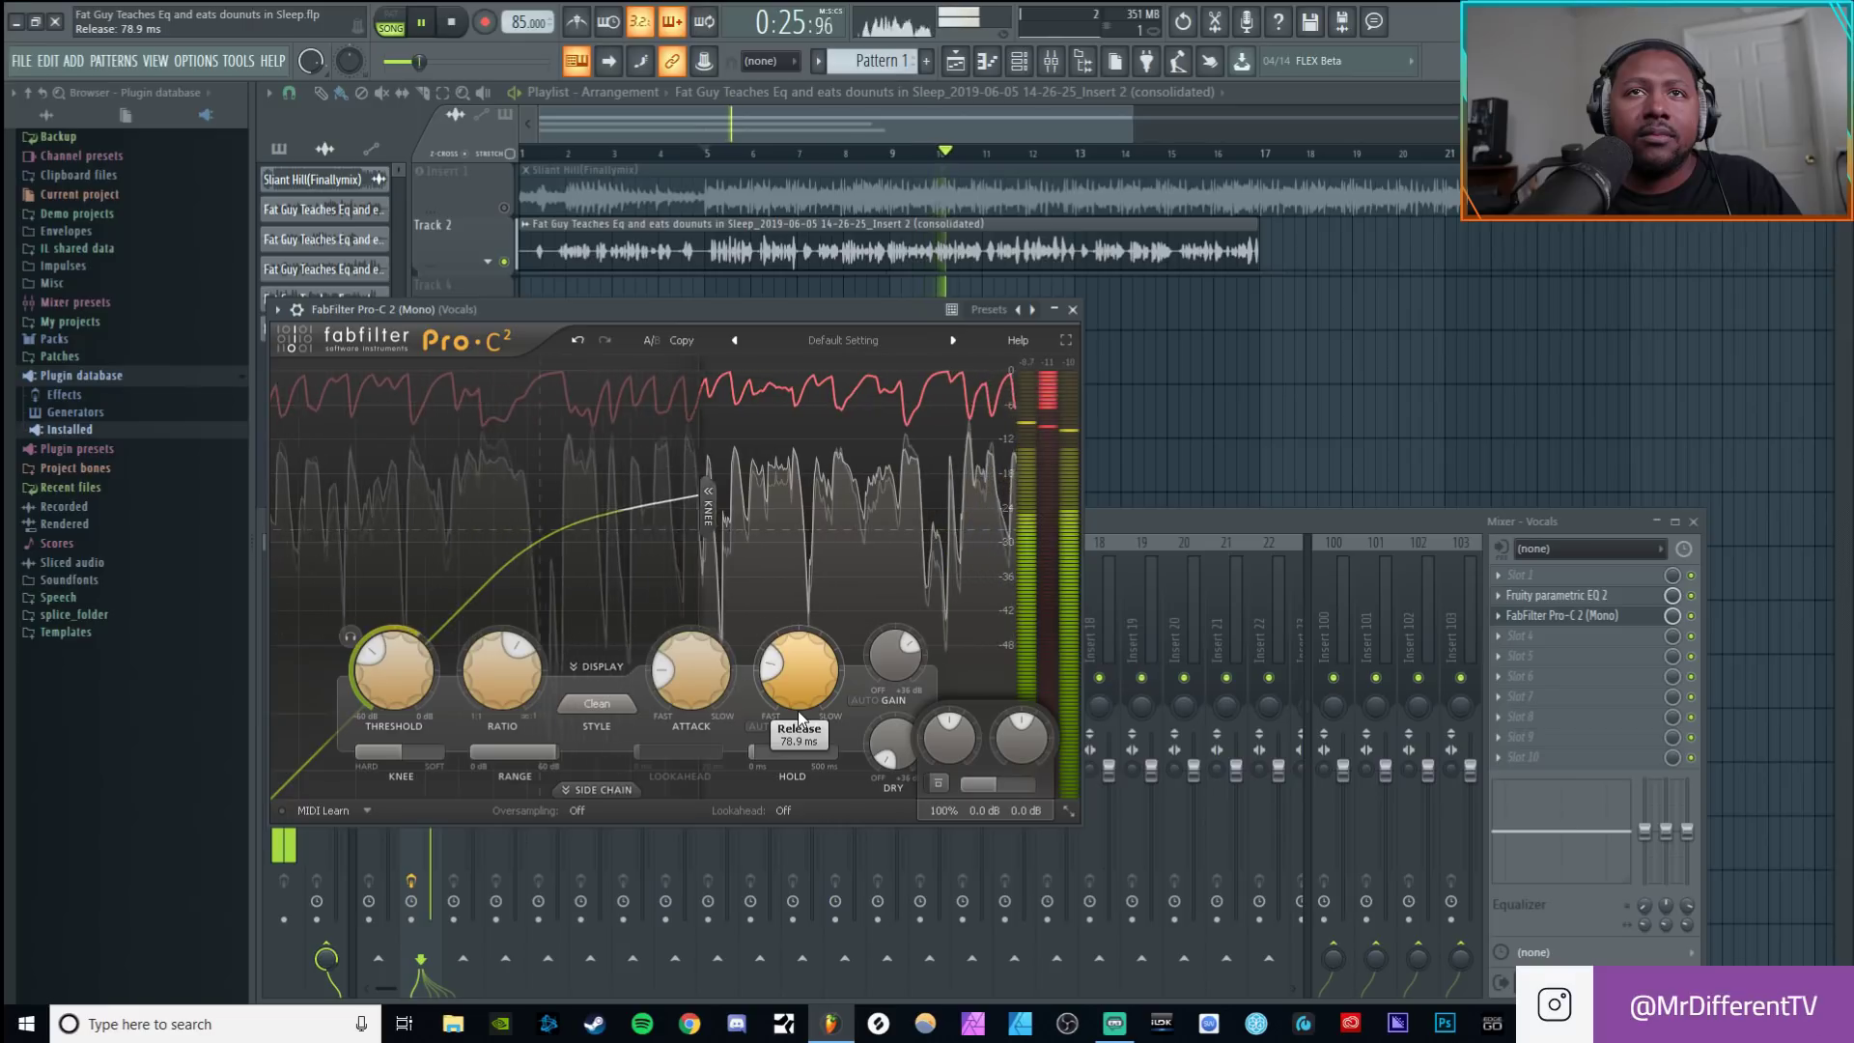
left_click_drag(796, 692, 793, 669)
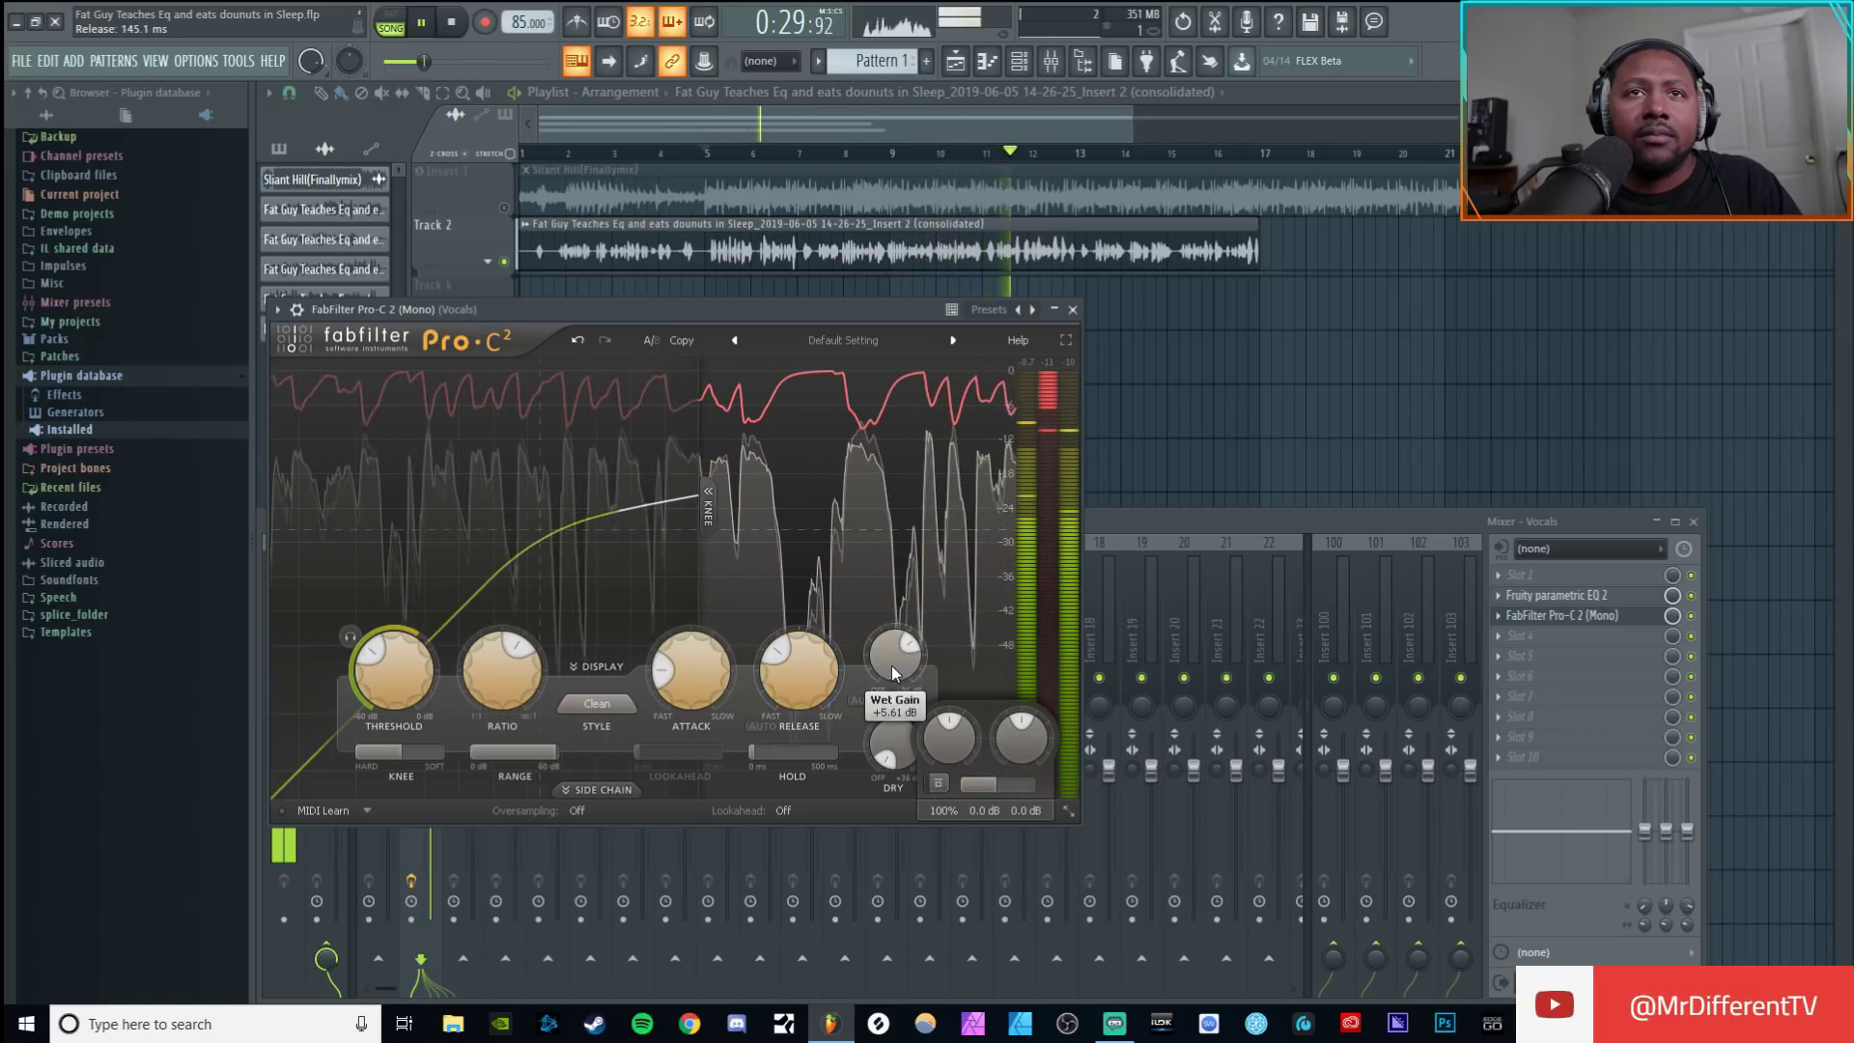
left_click(937, 783)
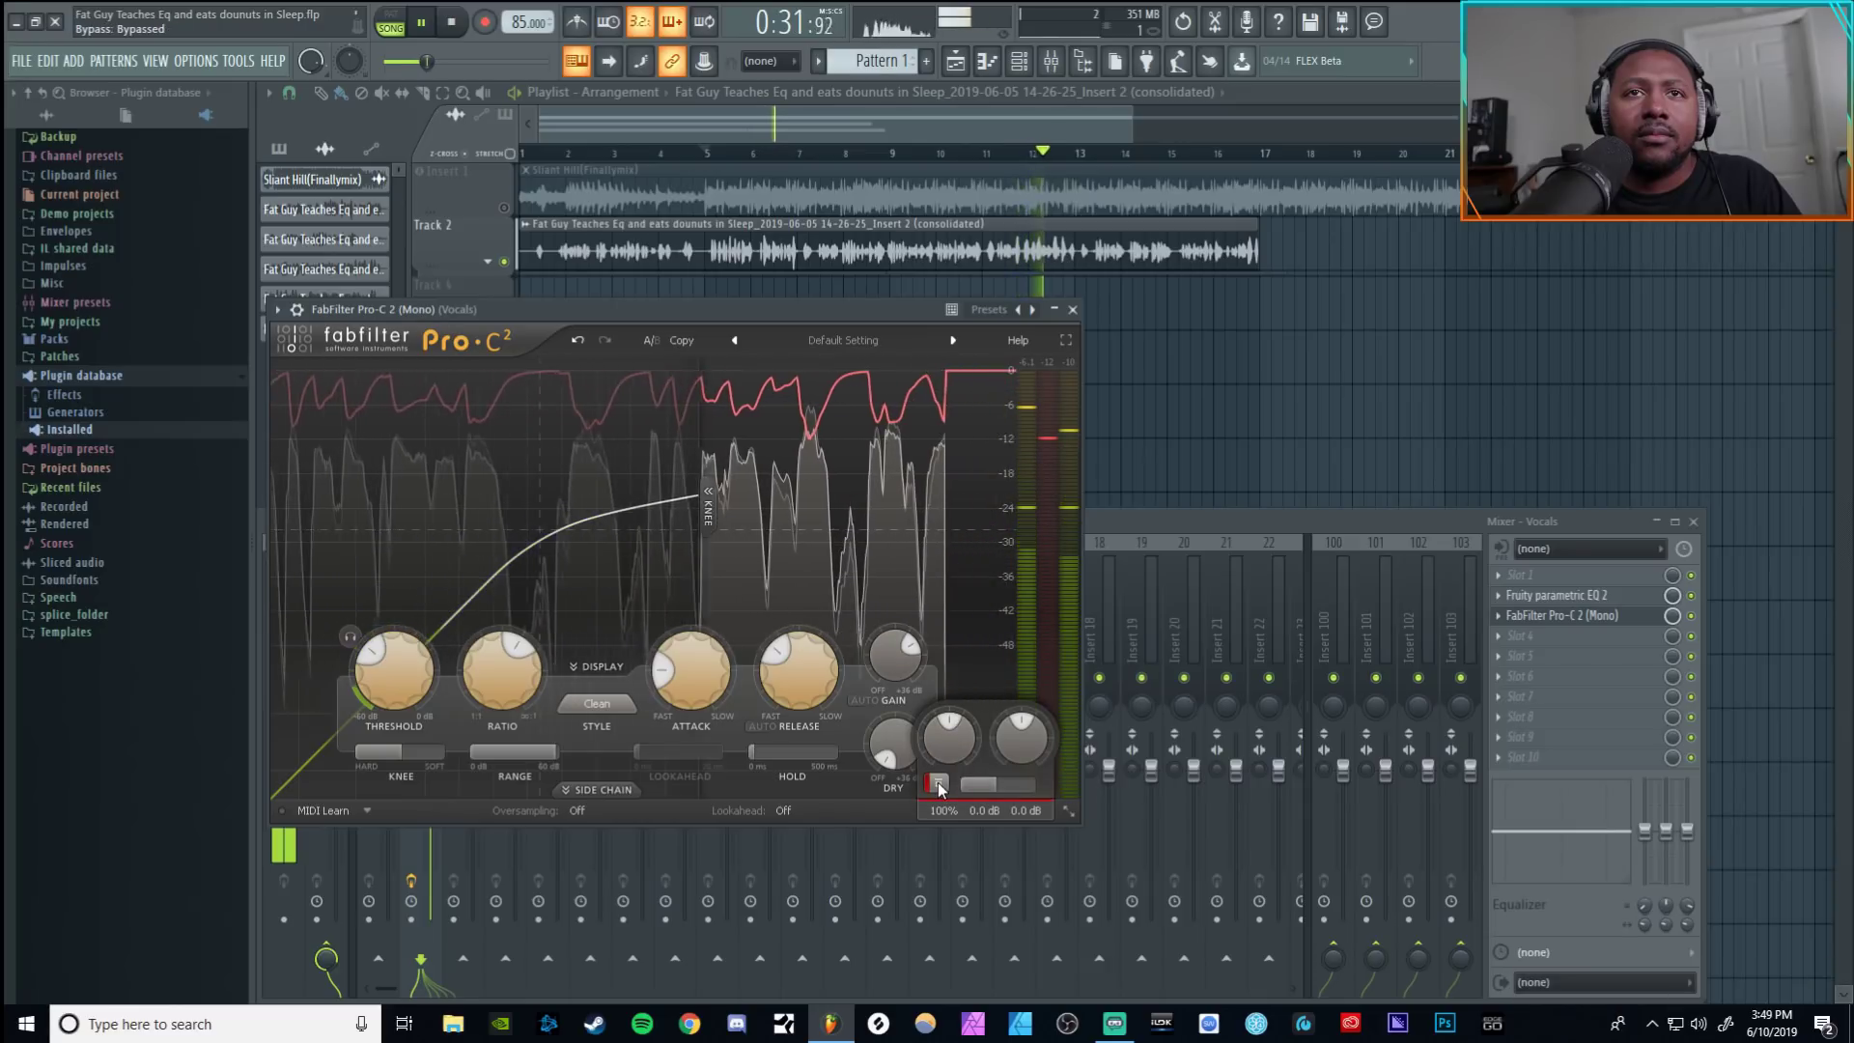
left_click(938, 783)
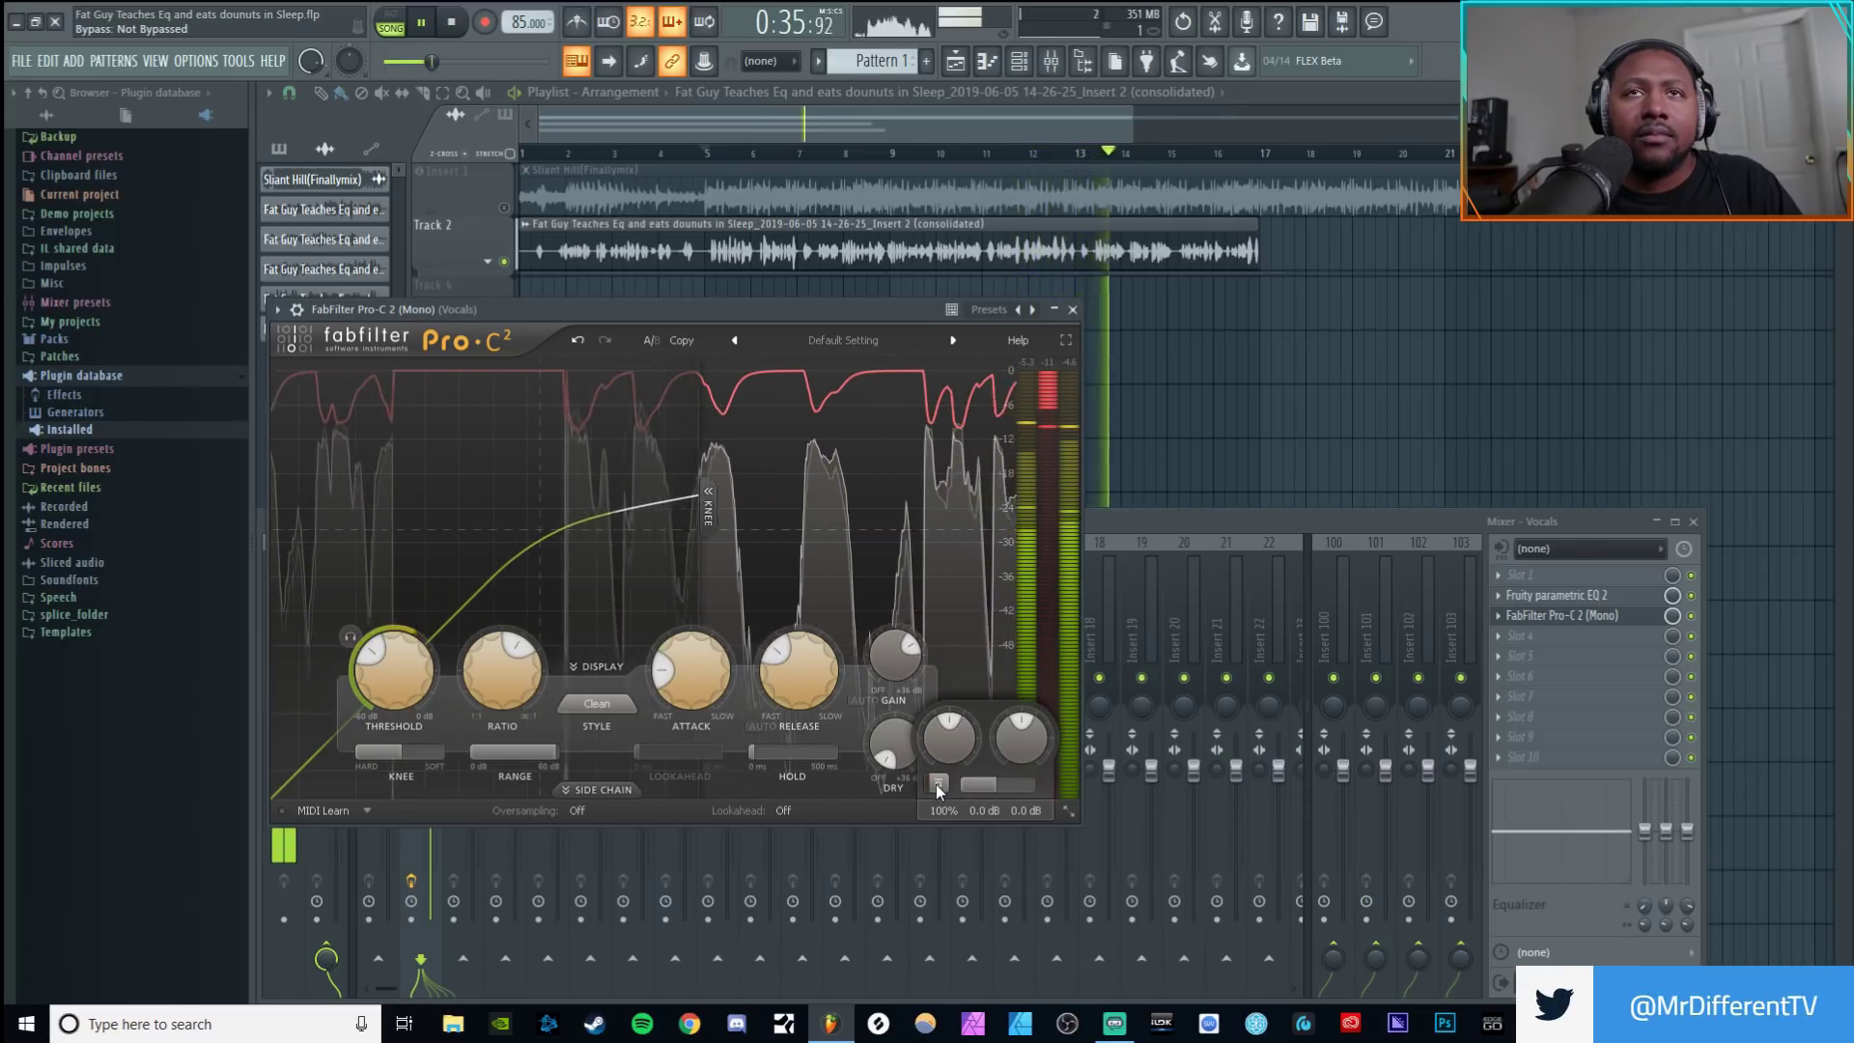
left_click(938, 783)
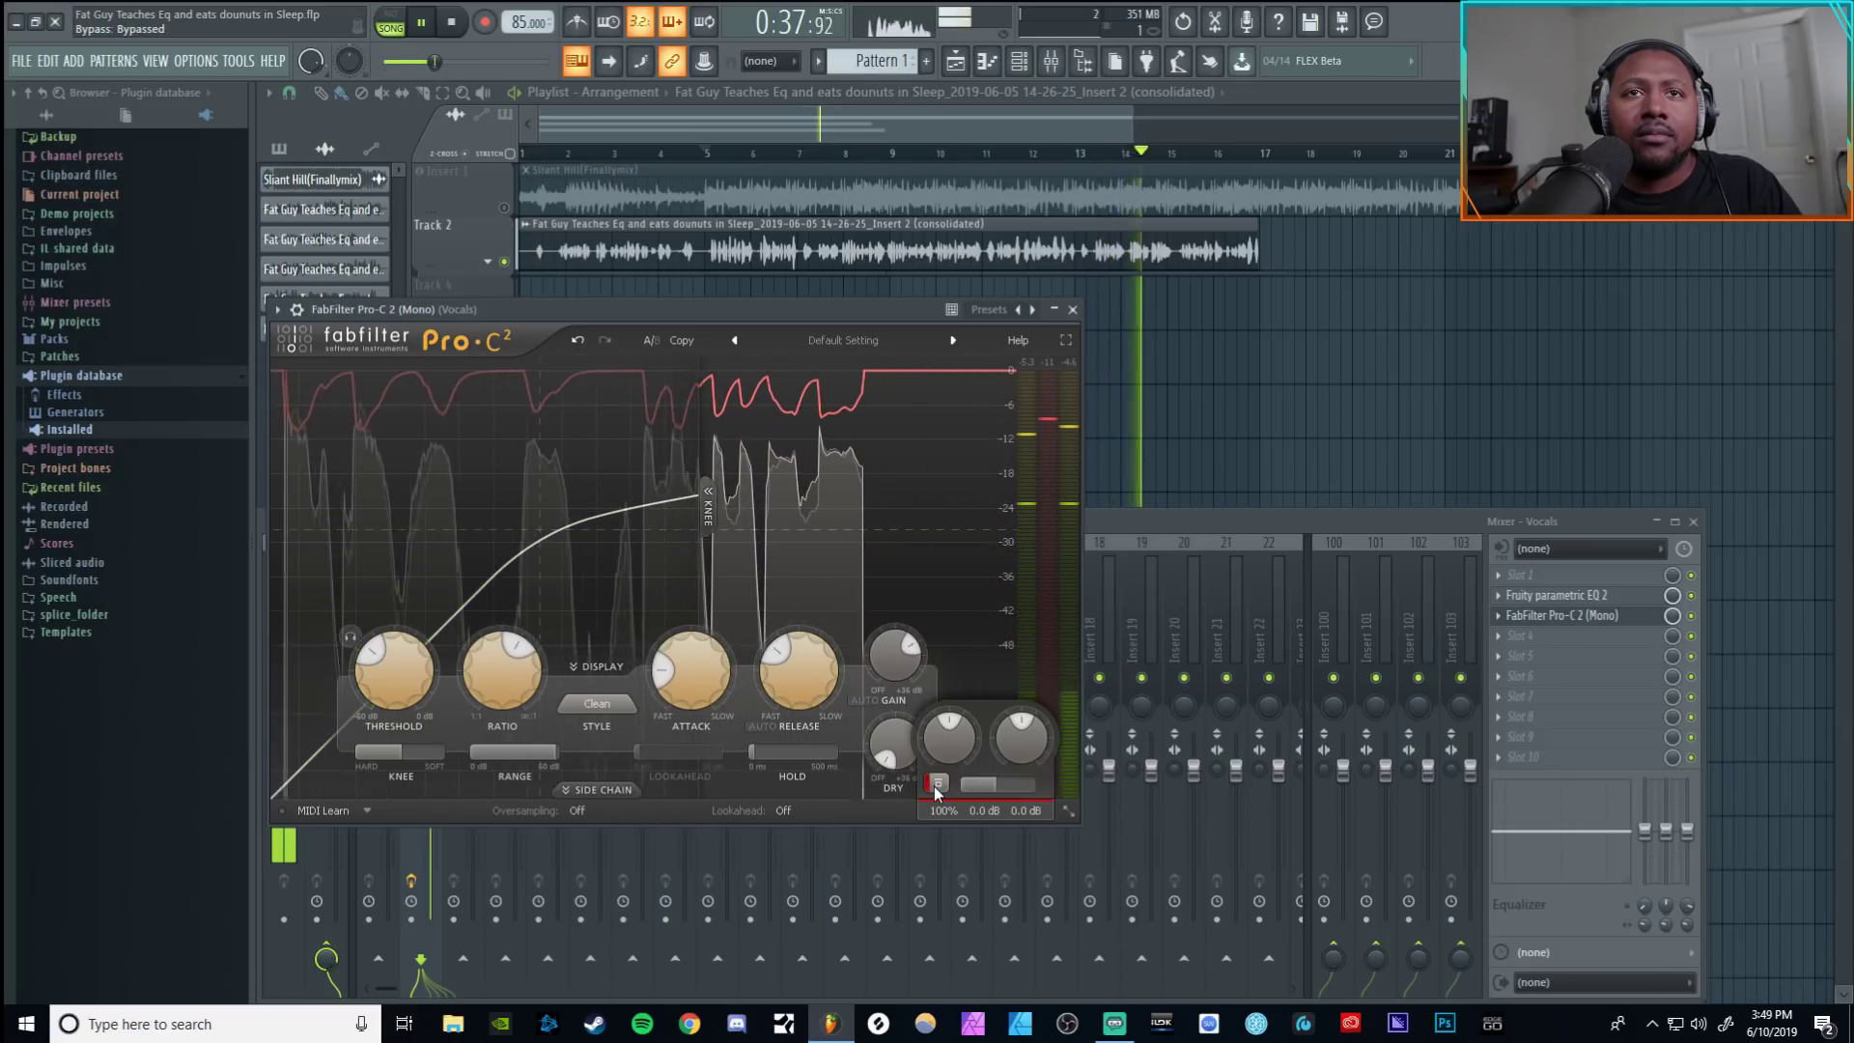
left_click(936, 783)
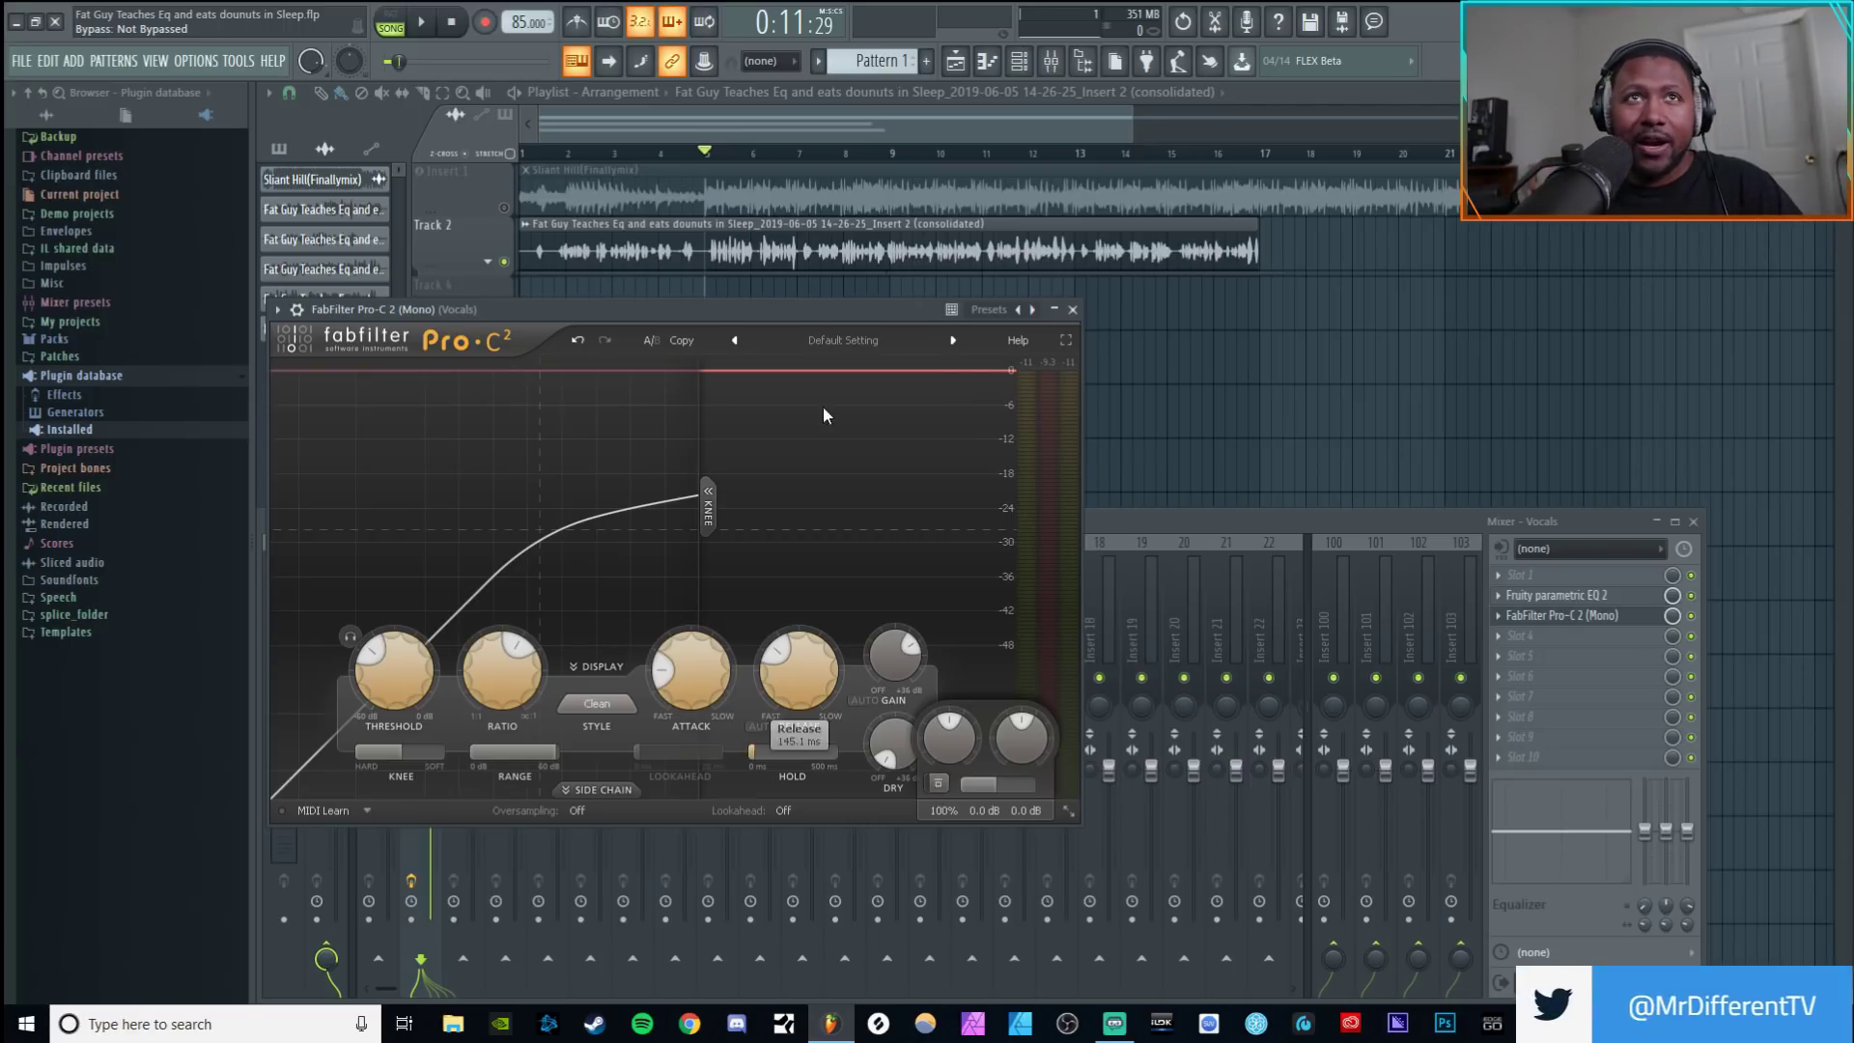
Step: Unmute the beat track in the playlist, and bring back the mixer and the Vocals insert's FabFilter Pro-C 2 window
scroll(814, 160, "up", 2)
scroll(811, 162, "up", 1)
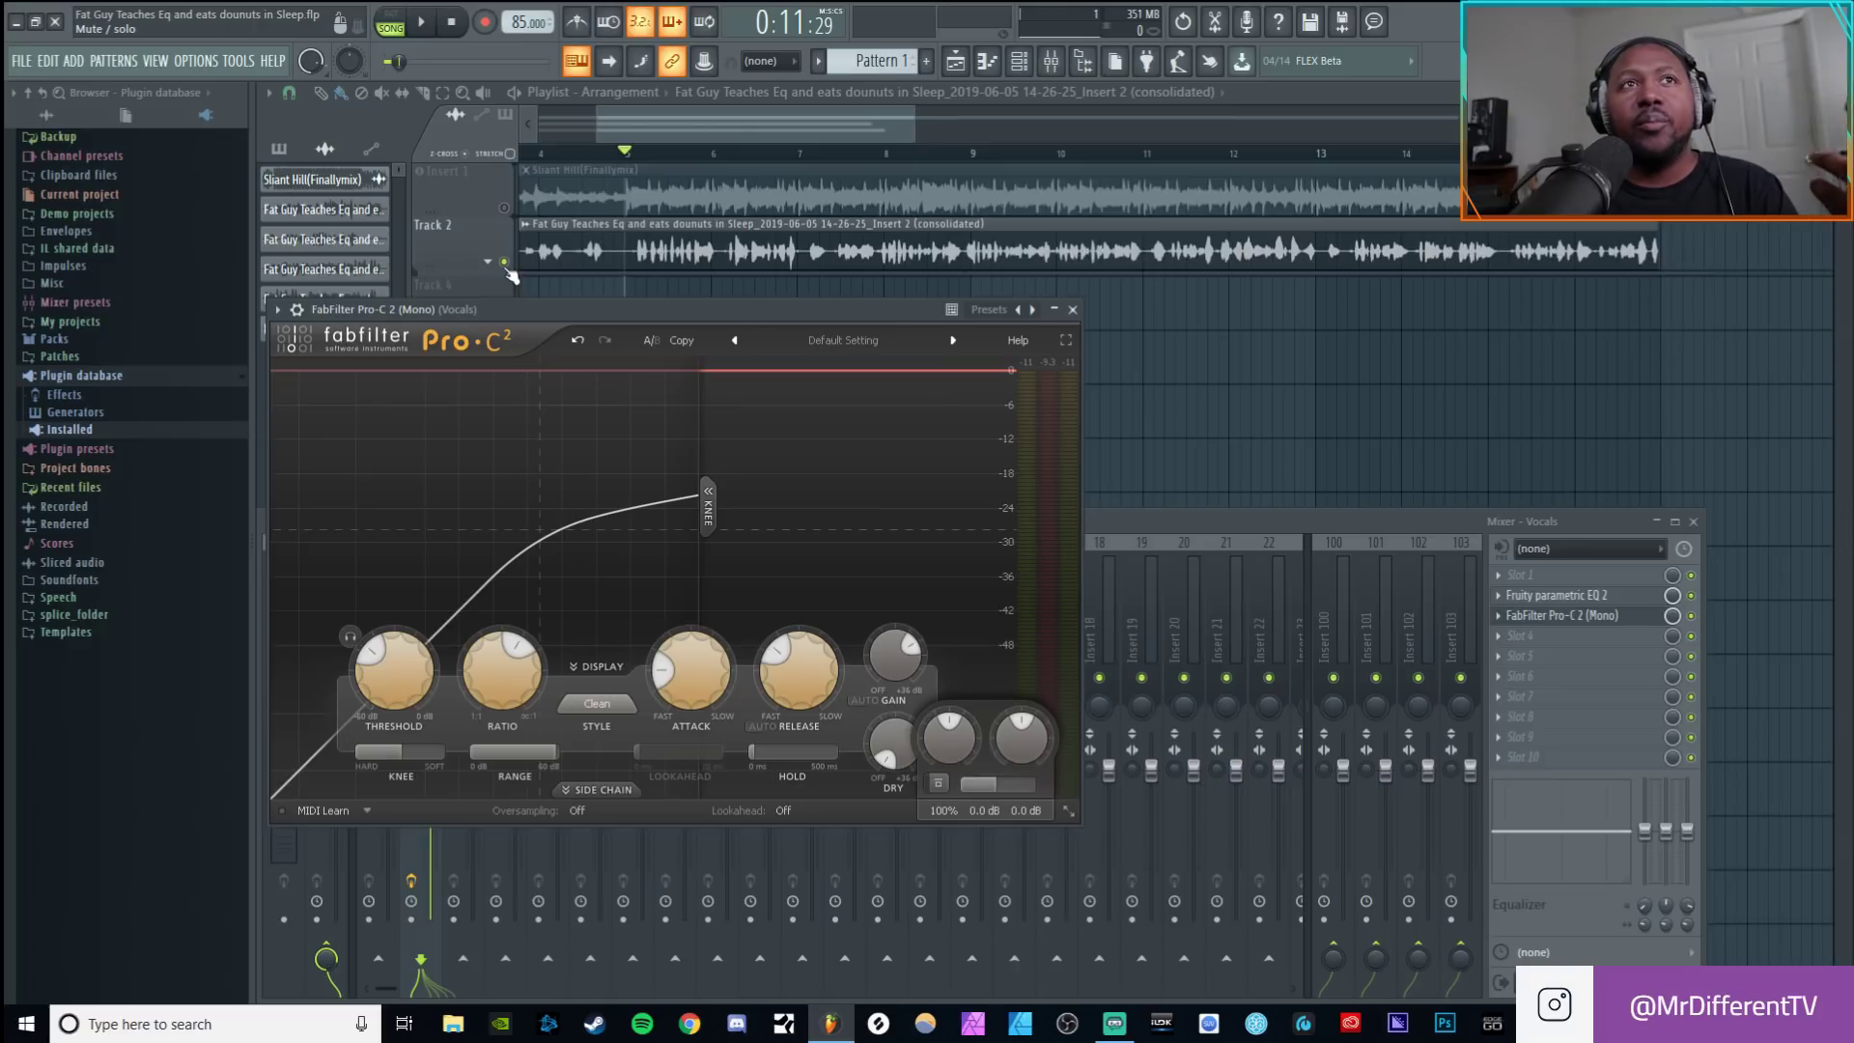
key("F12")
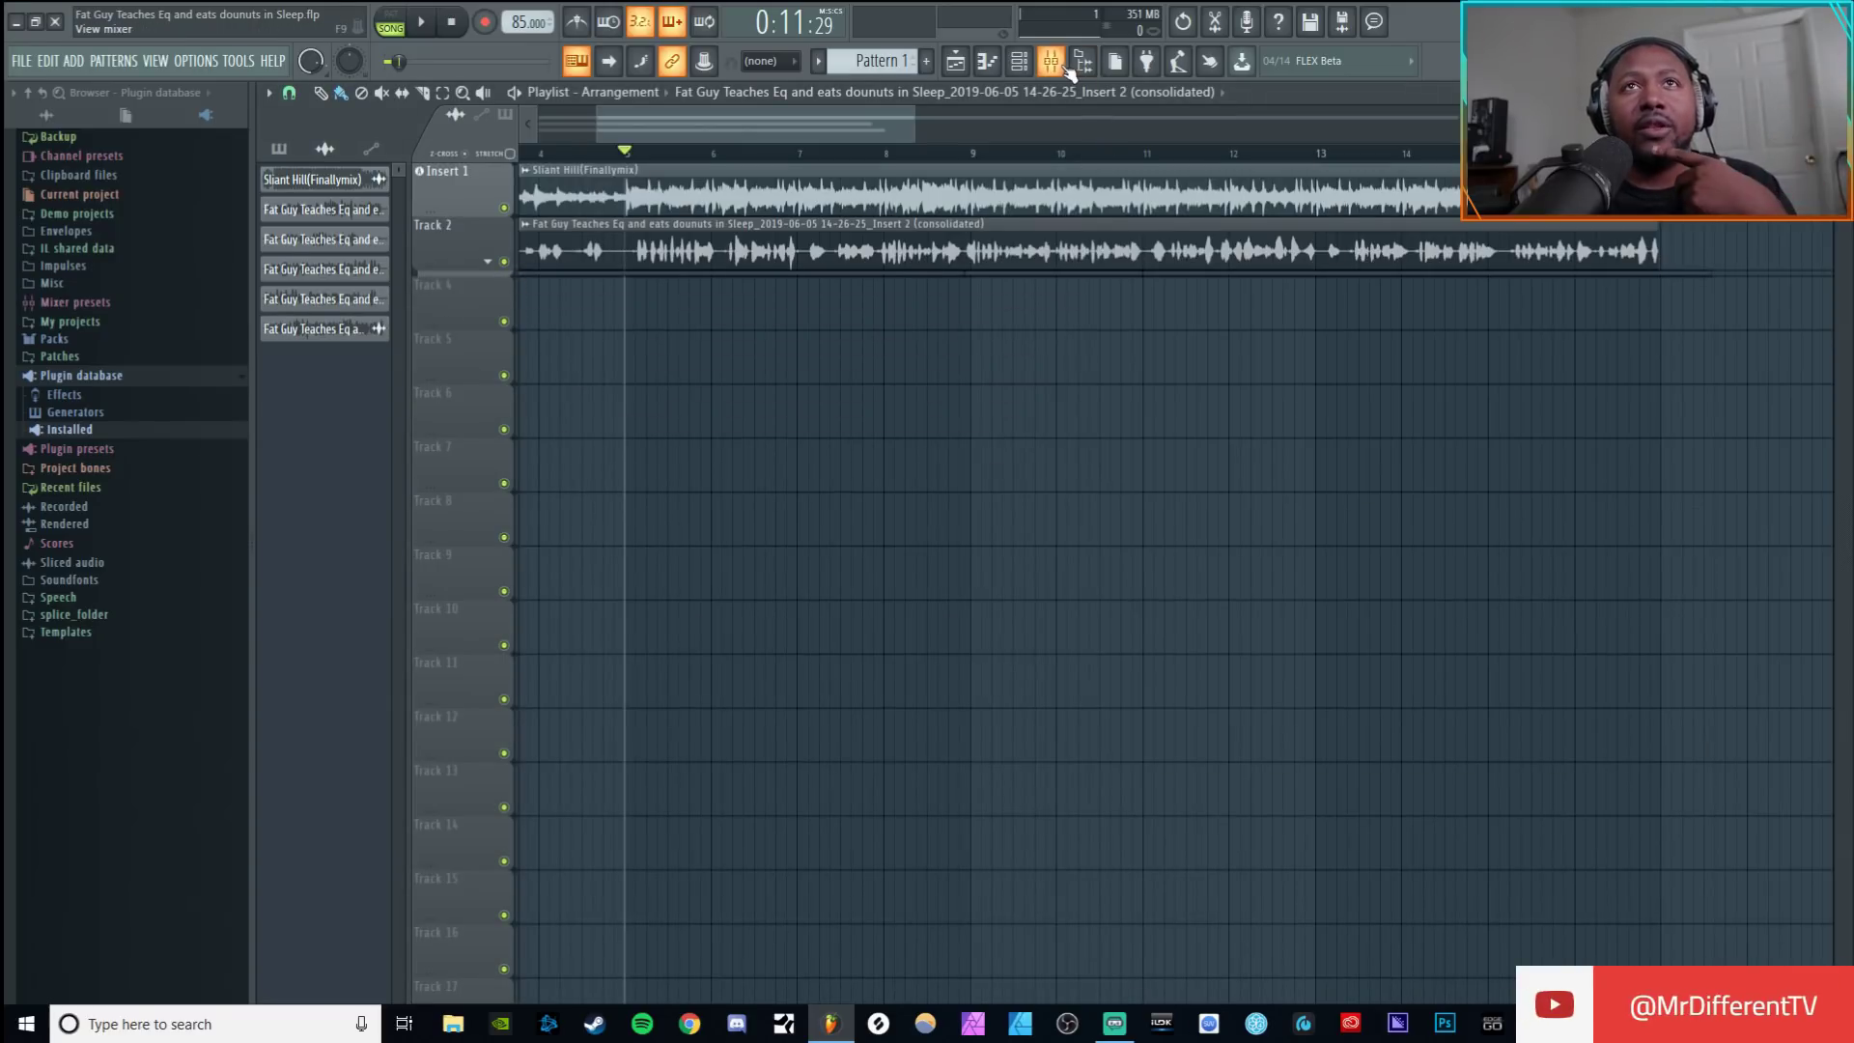
left_click(1066, 66)
left_click(1548, 618)
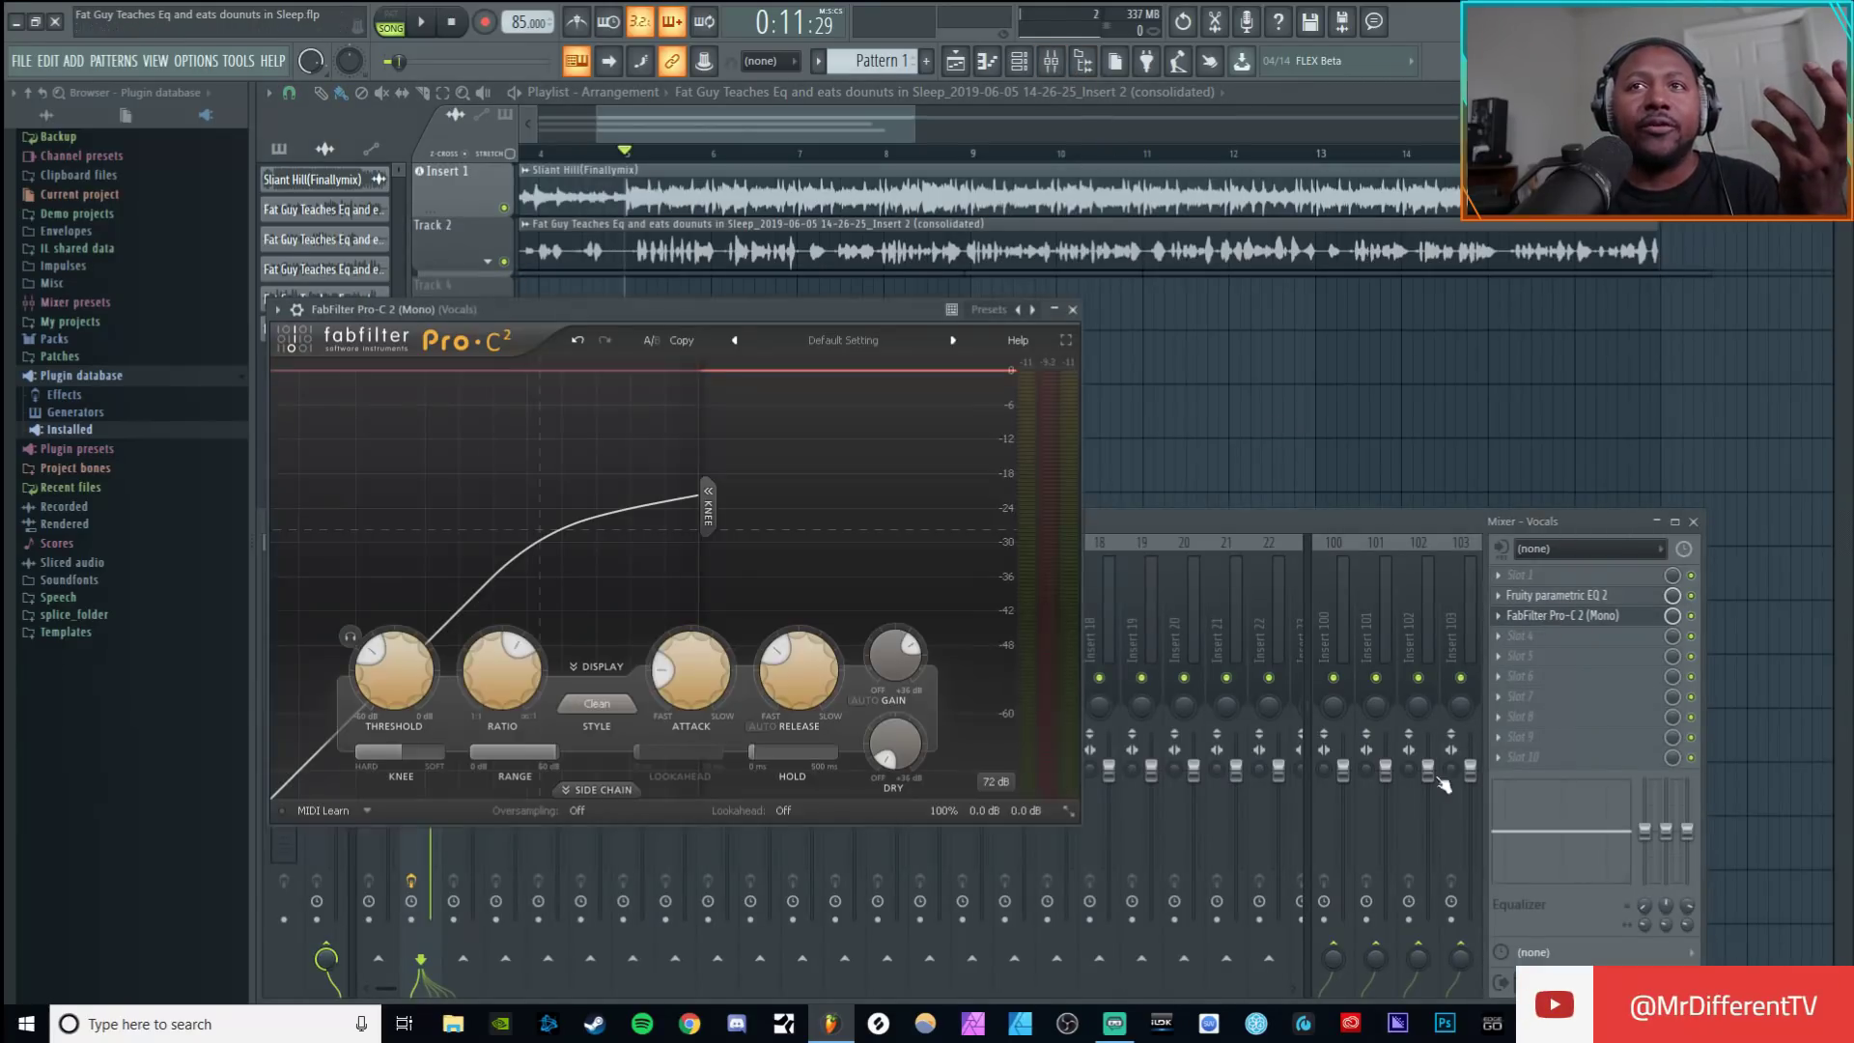
Step: Play the vocals together with the beat, alternate the compressor between bypassed and active to compare, and stop playback
mouse_move(1045, 815)
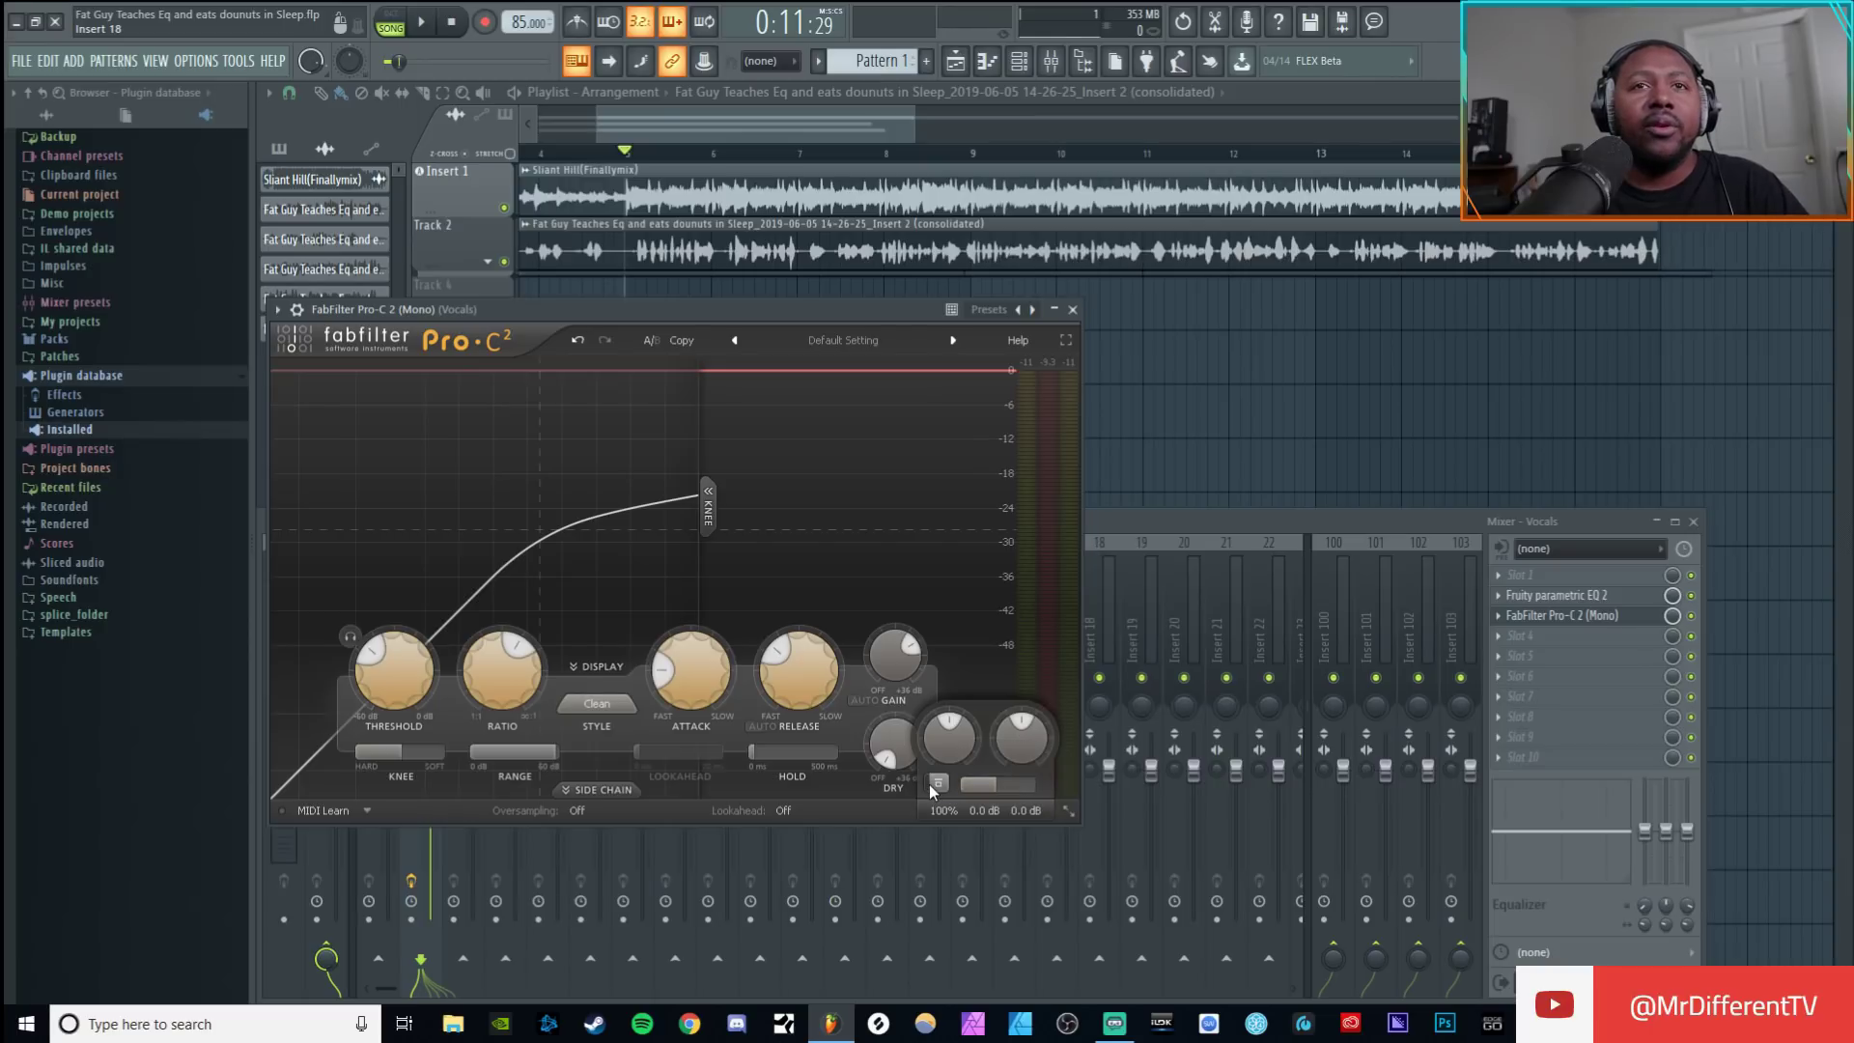
key("space")
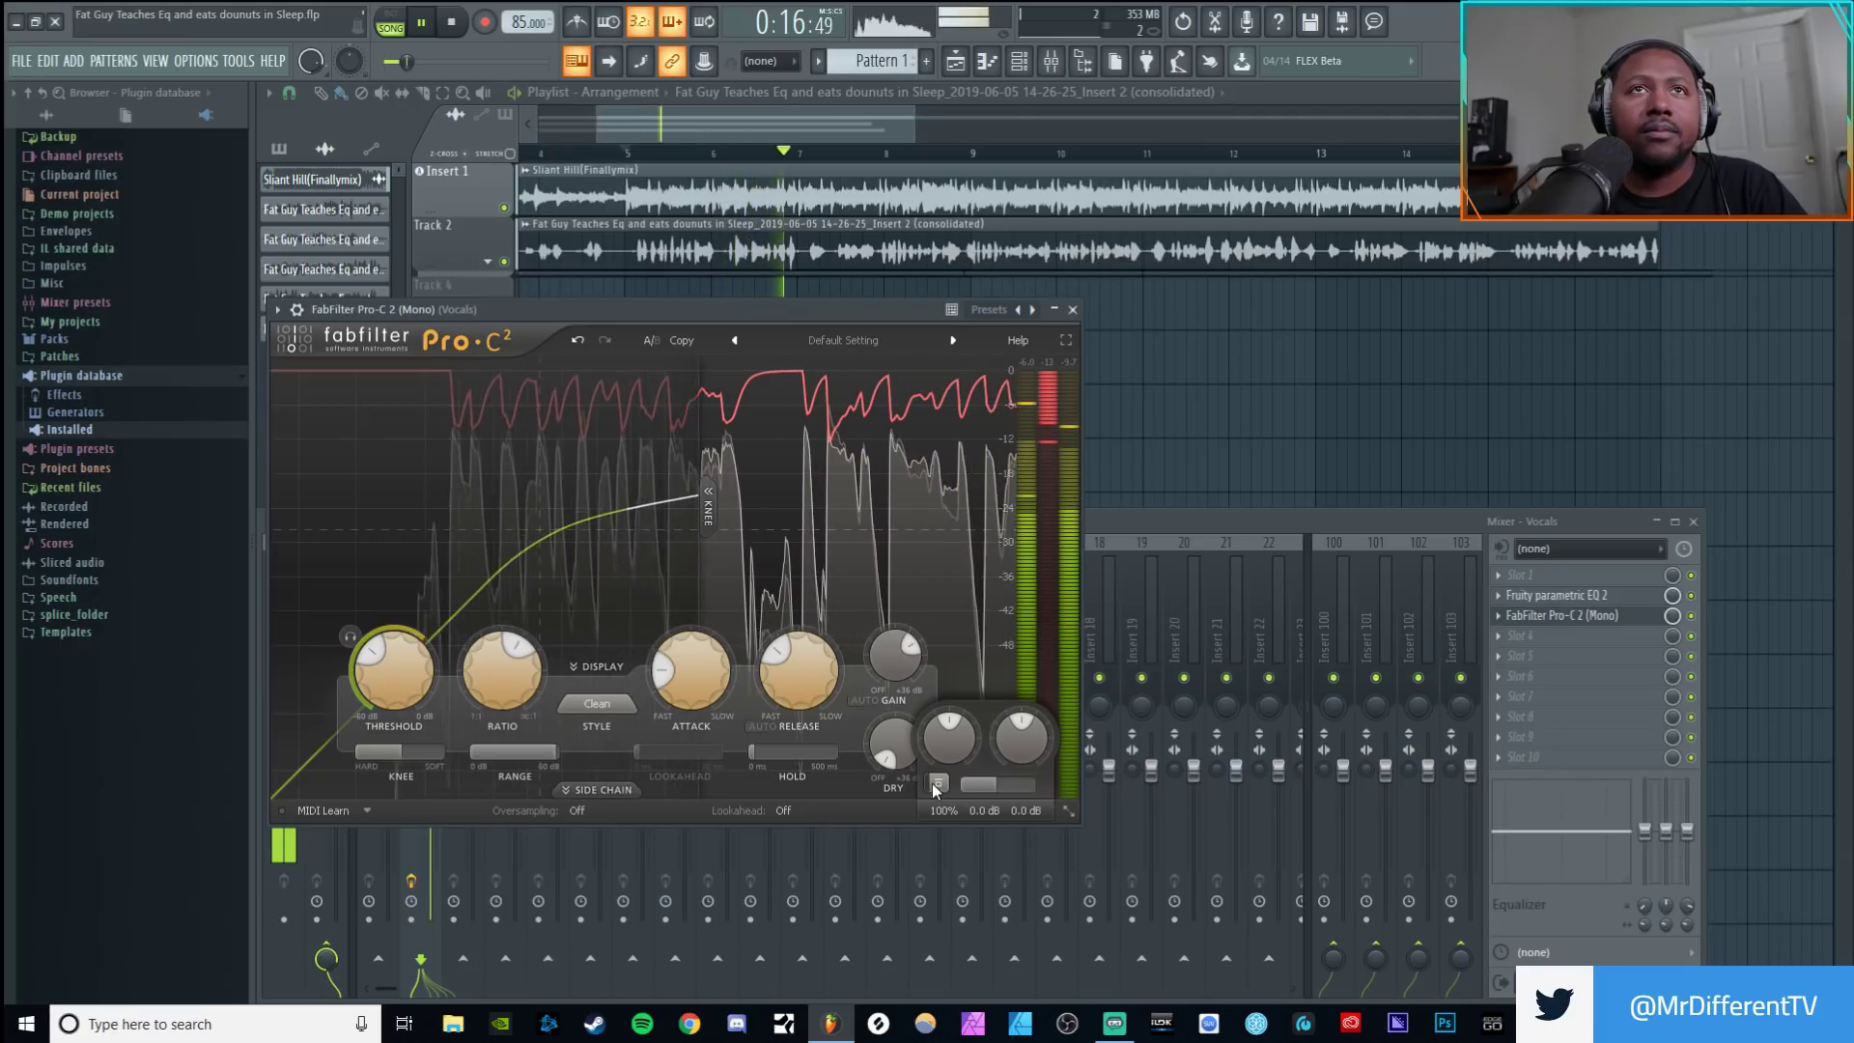
left_click(934, 784)
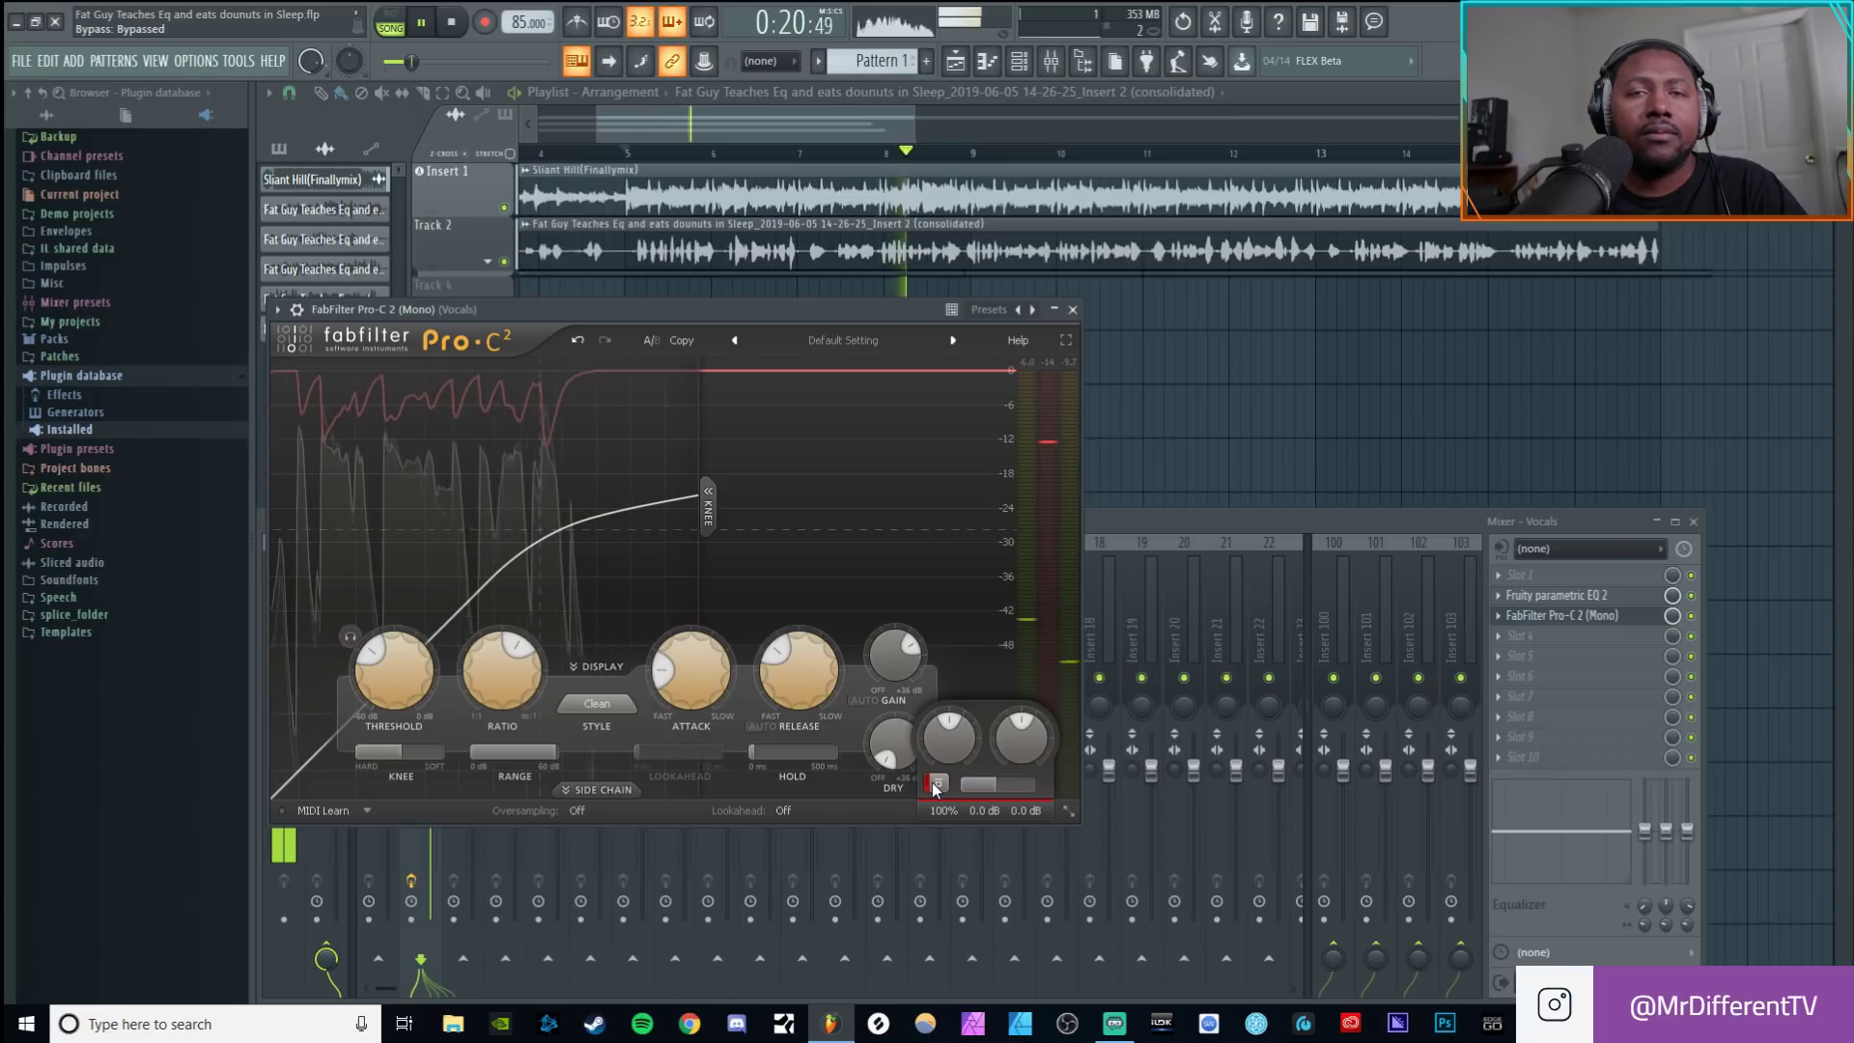
left_click(934, 784)
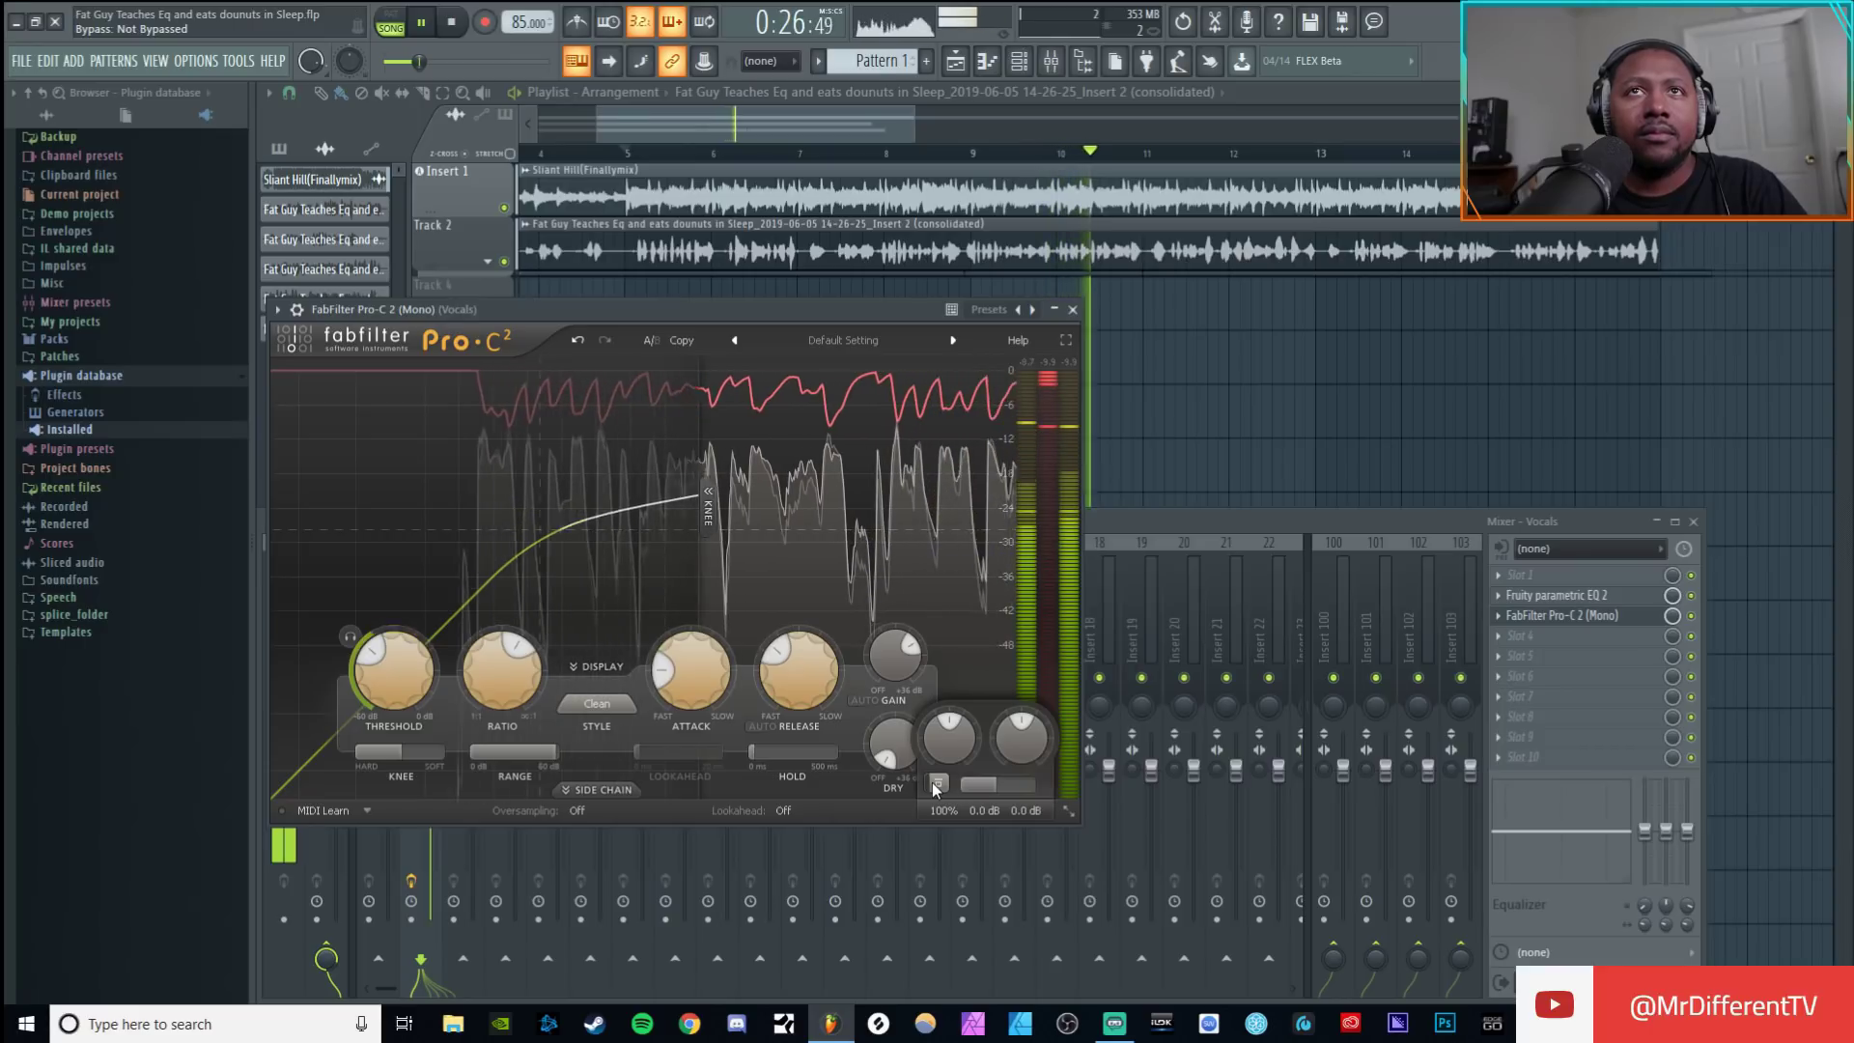
left_click(935, 784)
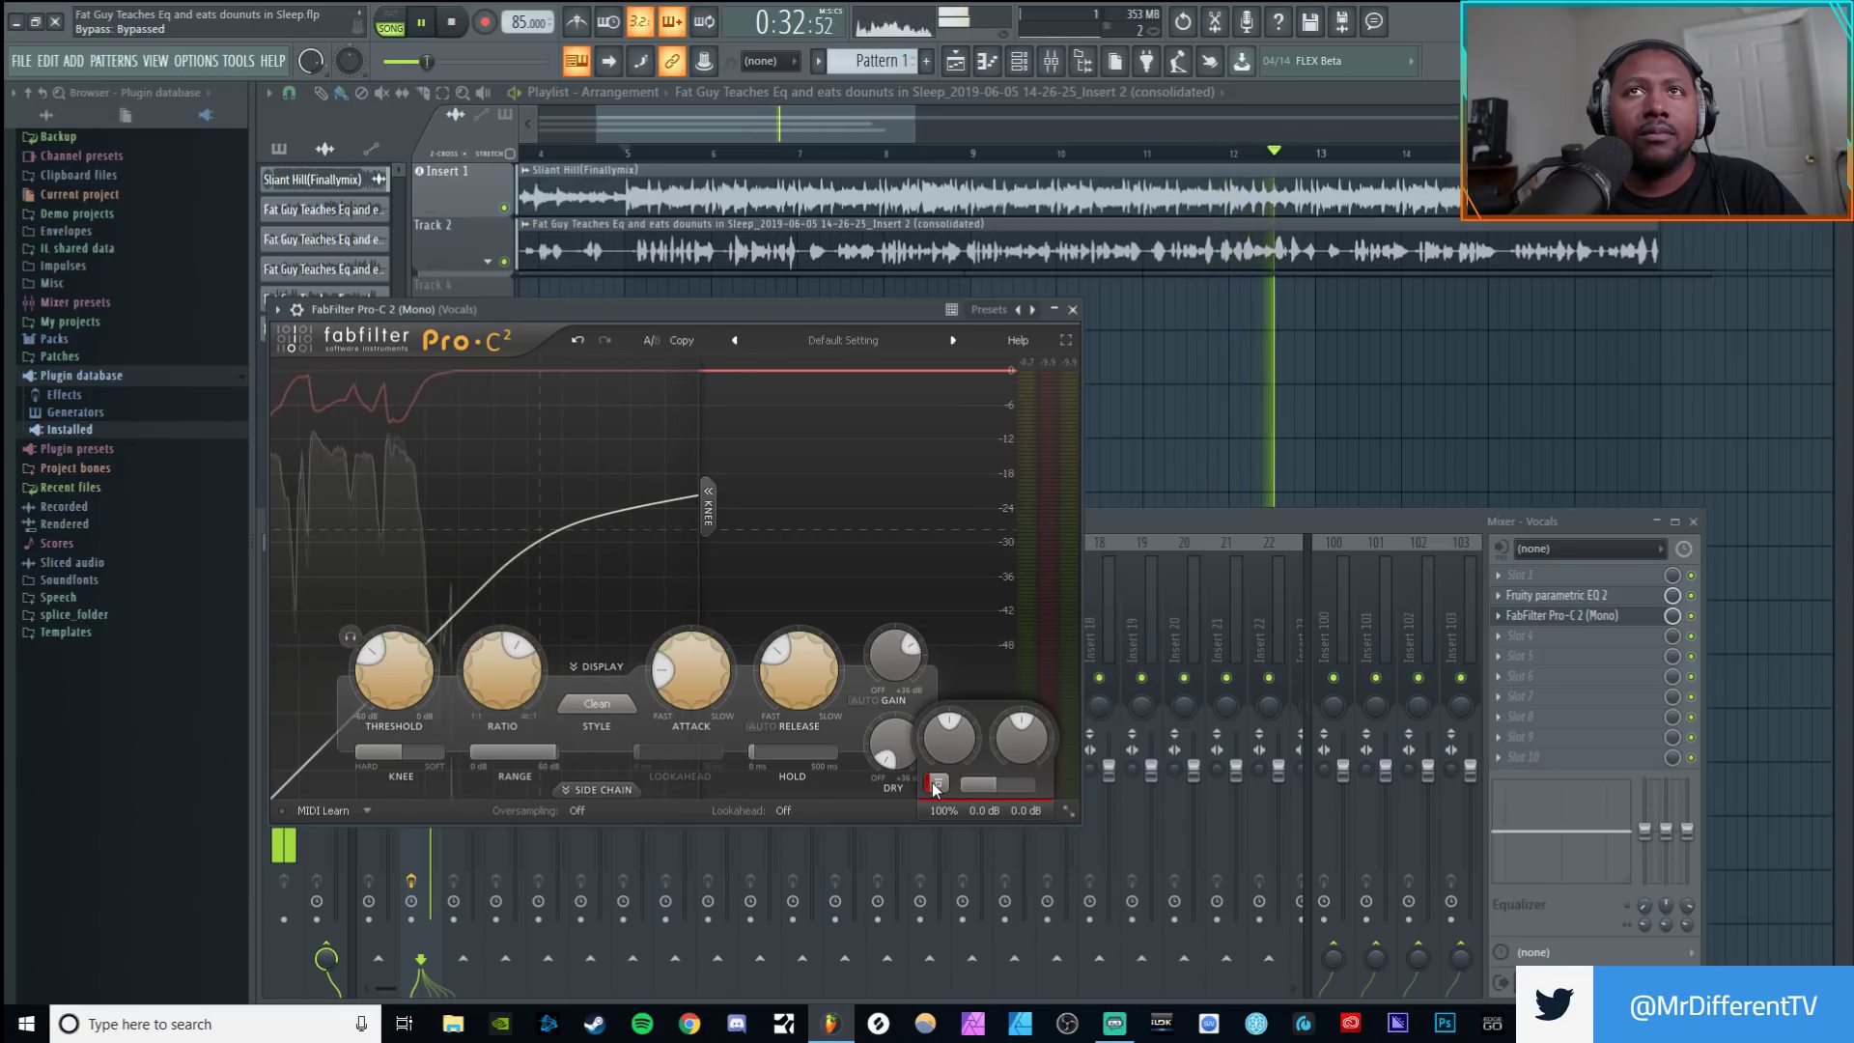
left_click(934, 785)
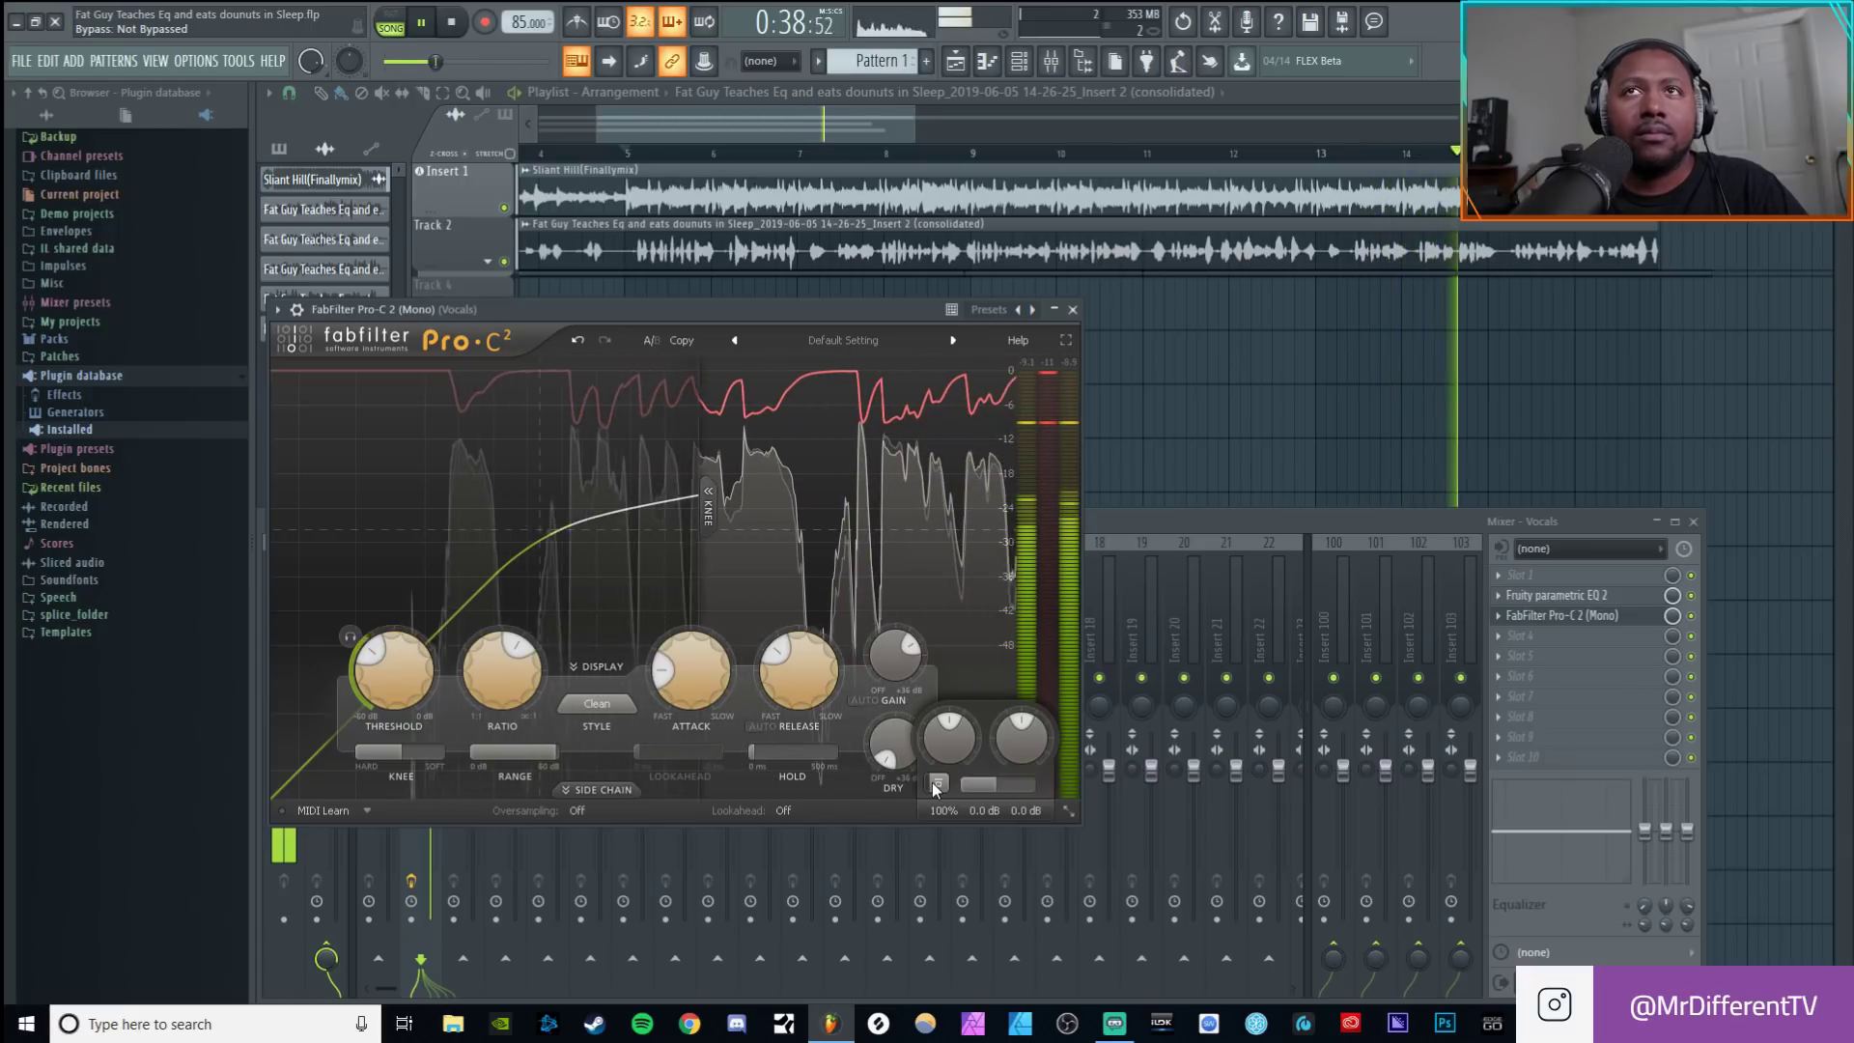
key("space")
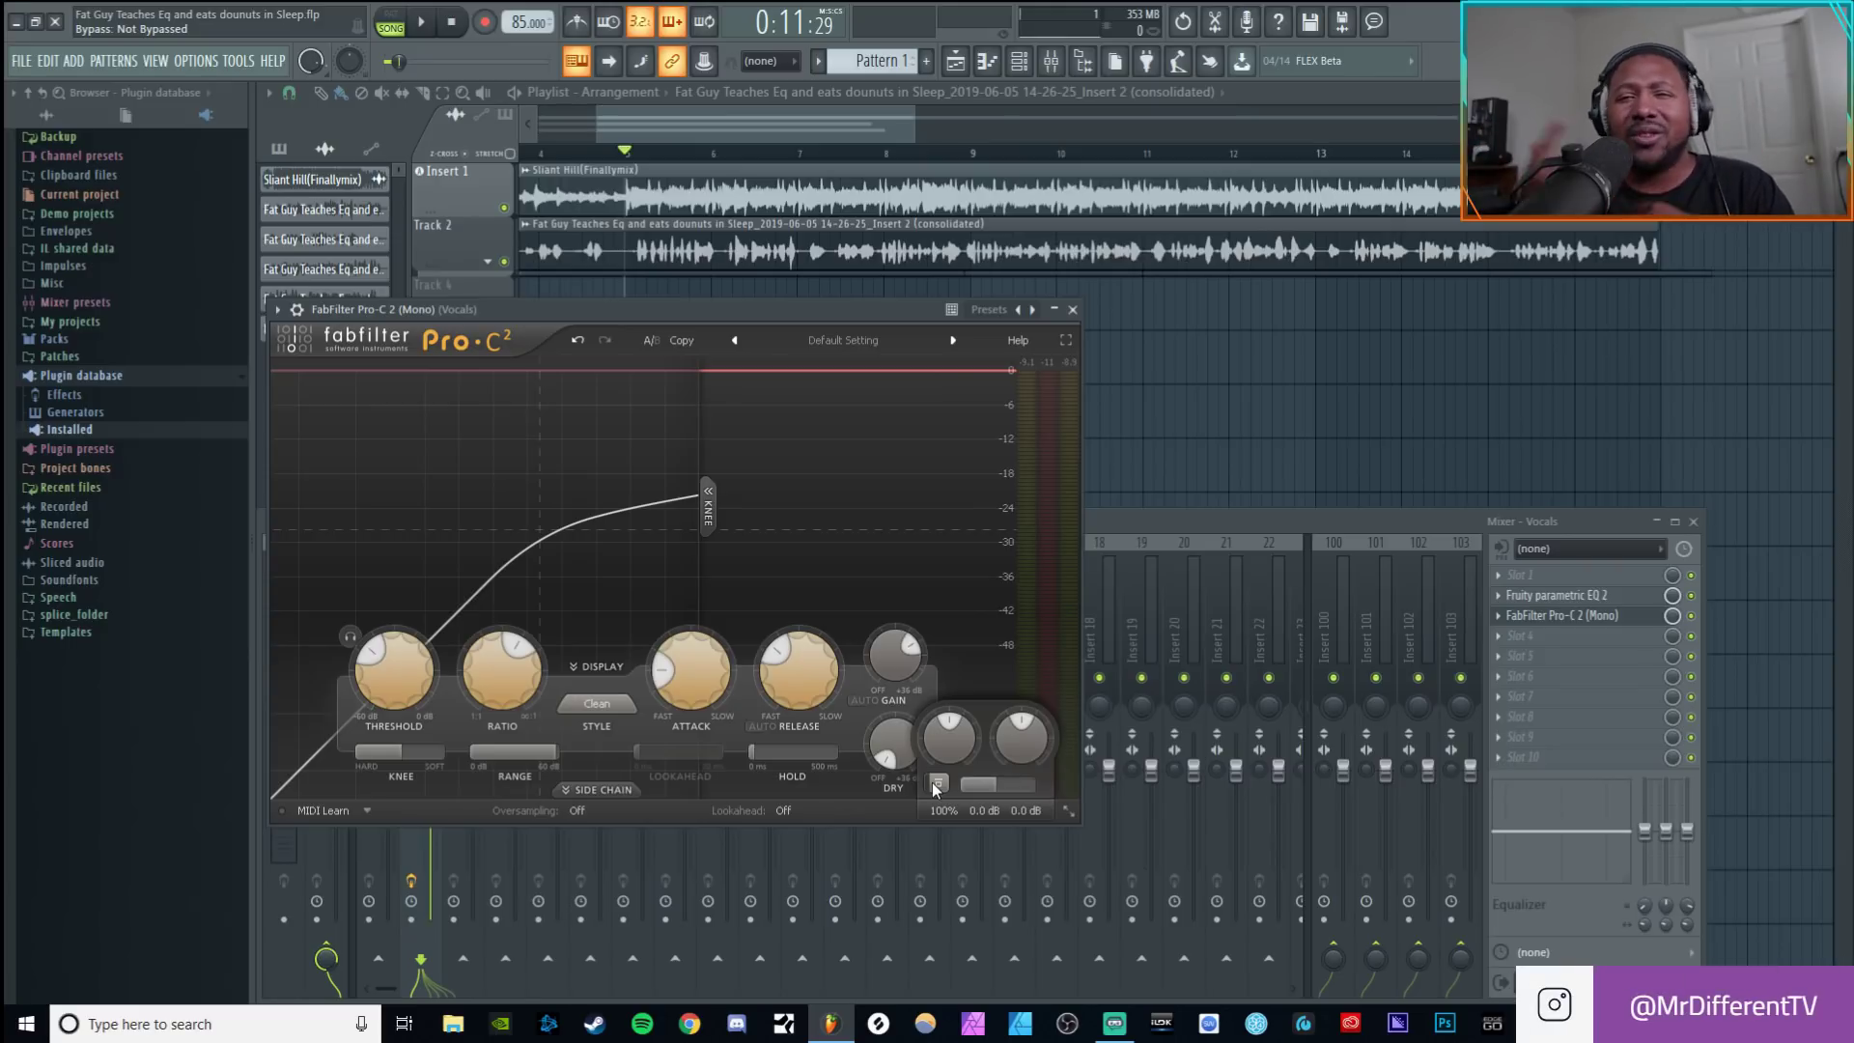
Step: Look at the compressor's available styles and keep Clean
left_click(597, 704)
left_click(602, 726)
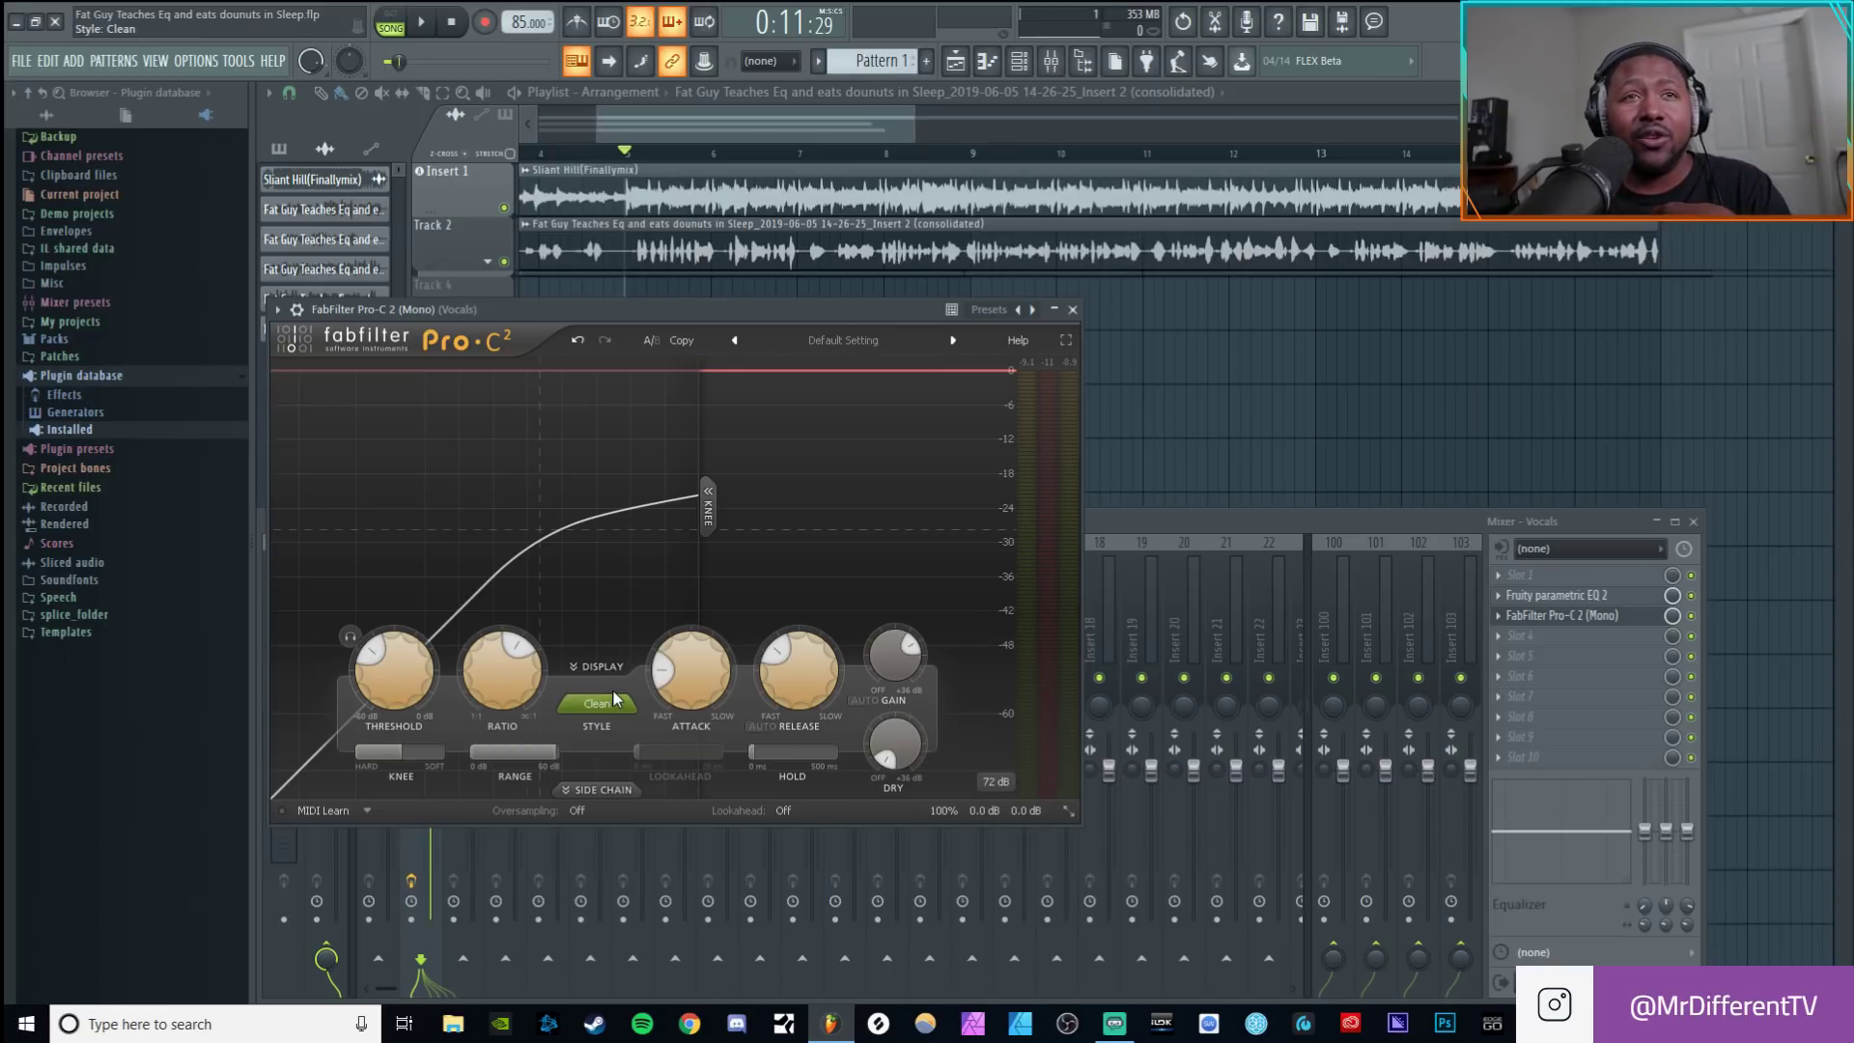